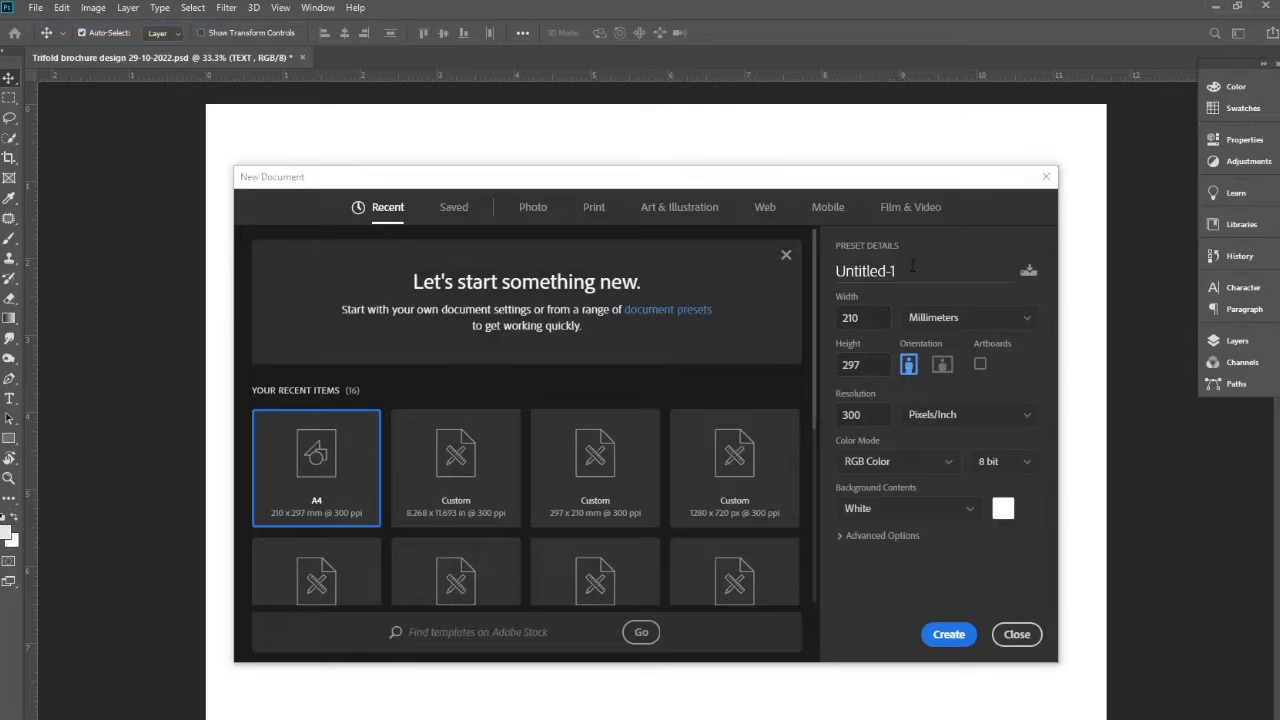
Step: Name the new document "Tri fold brochure design"
left_click(912, 266)
key("BackSpace")
type("Tri")
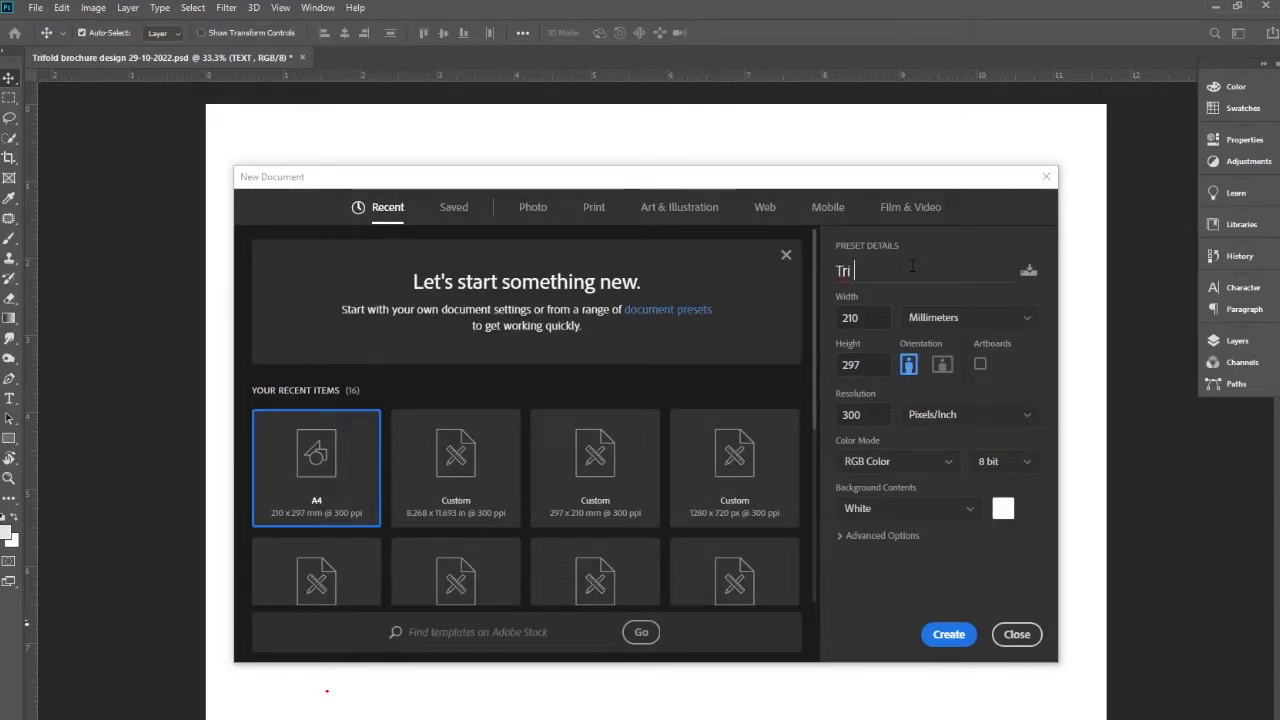
type("dfold brc")
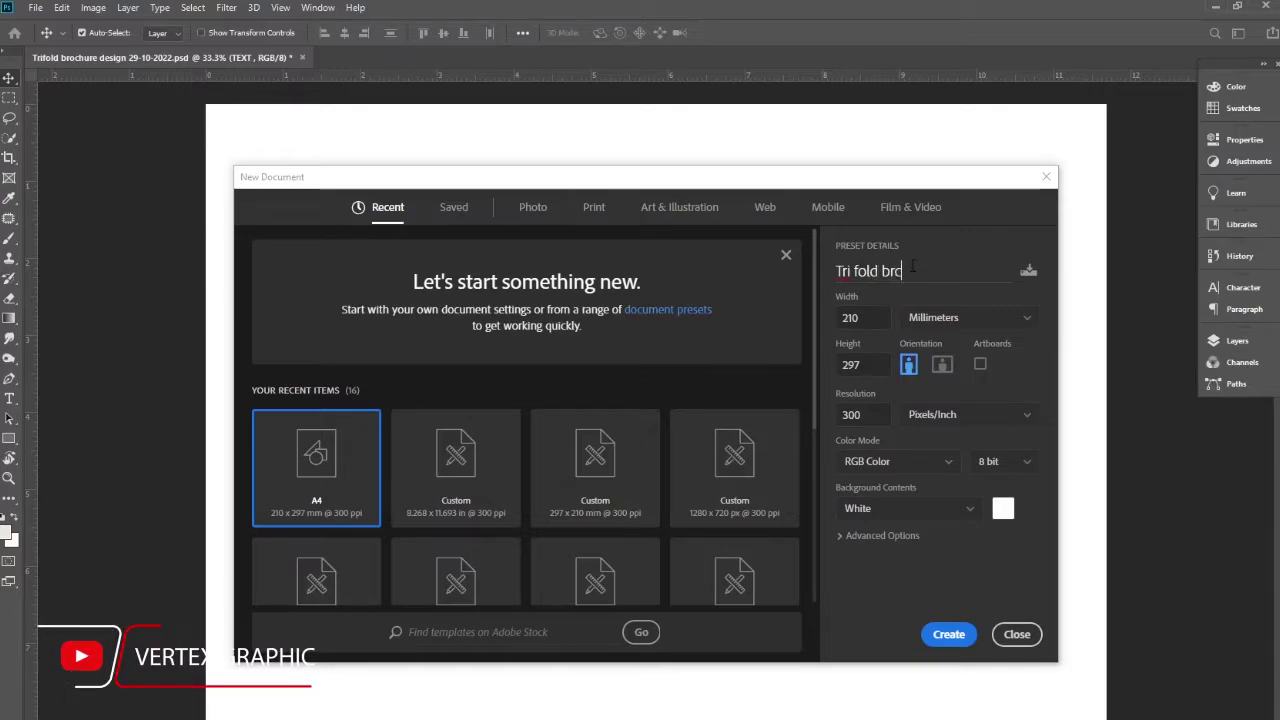
type("h")
type("chur")
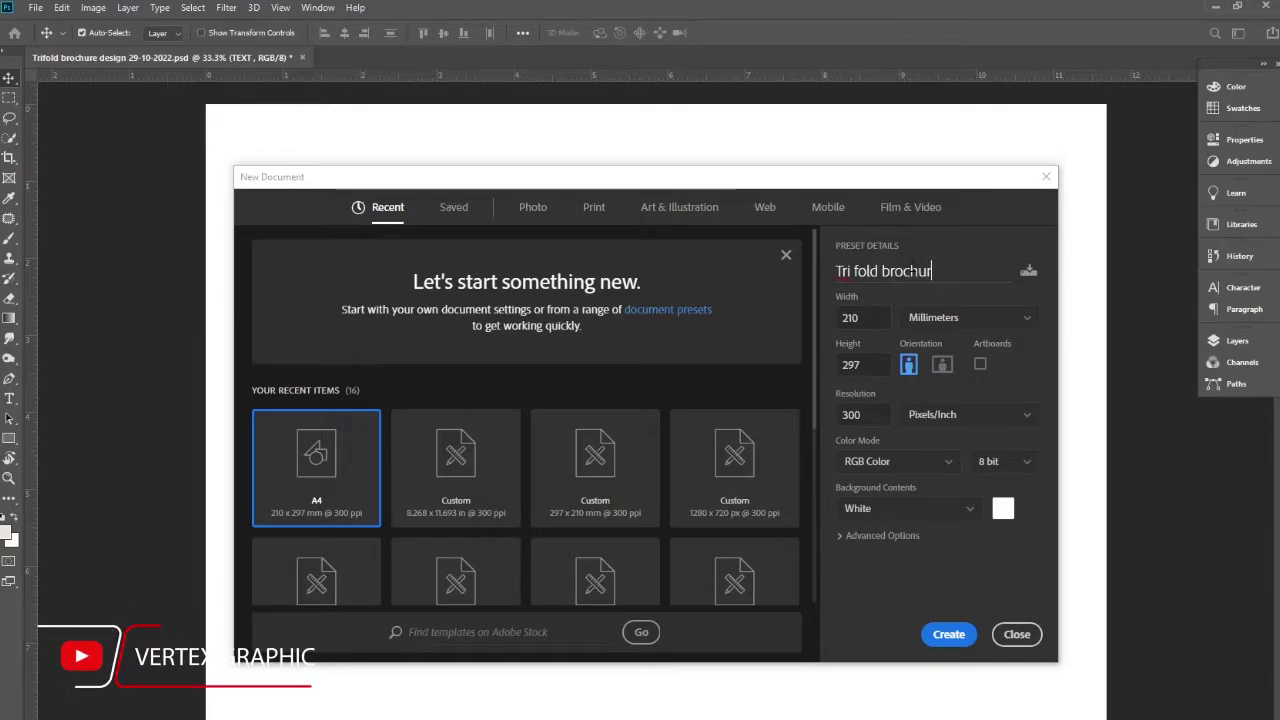
type("e design")
Step: Create the document from the A4 print preset with its dimensions in inches
left_click(594, 208)
left_click(740, 352)
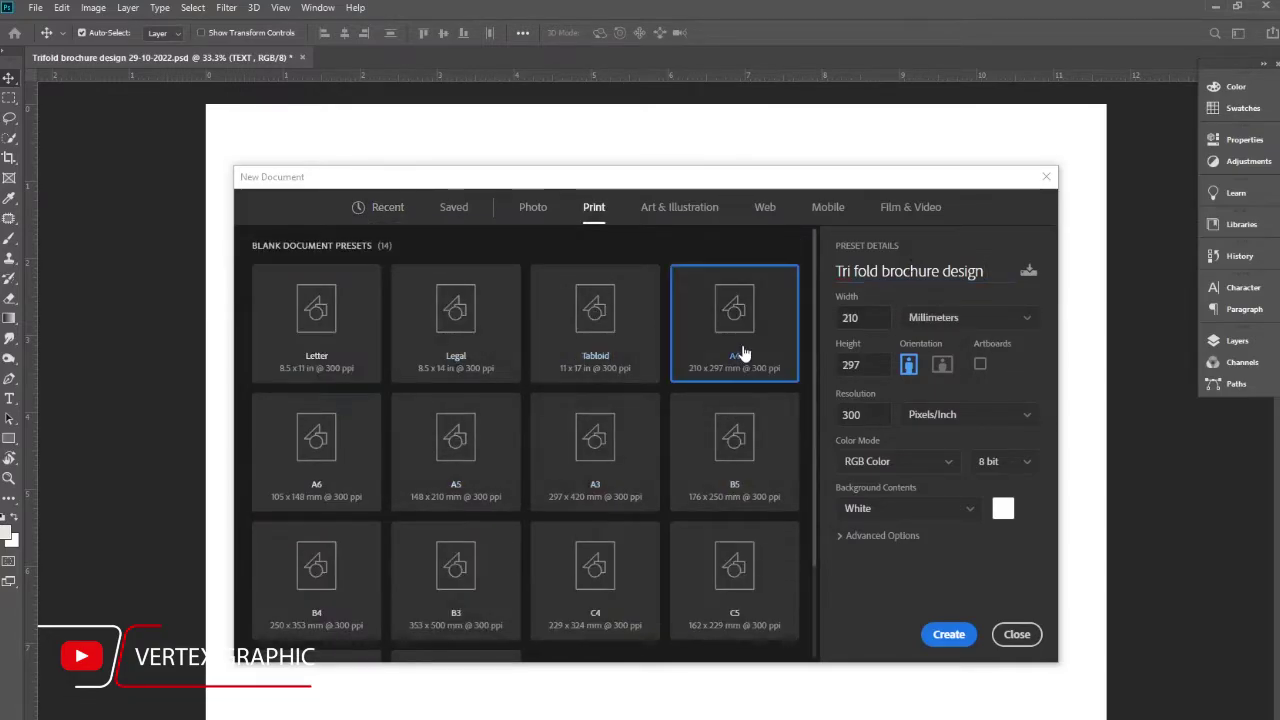
left_click(976, 317)
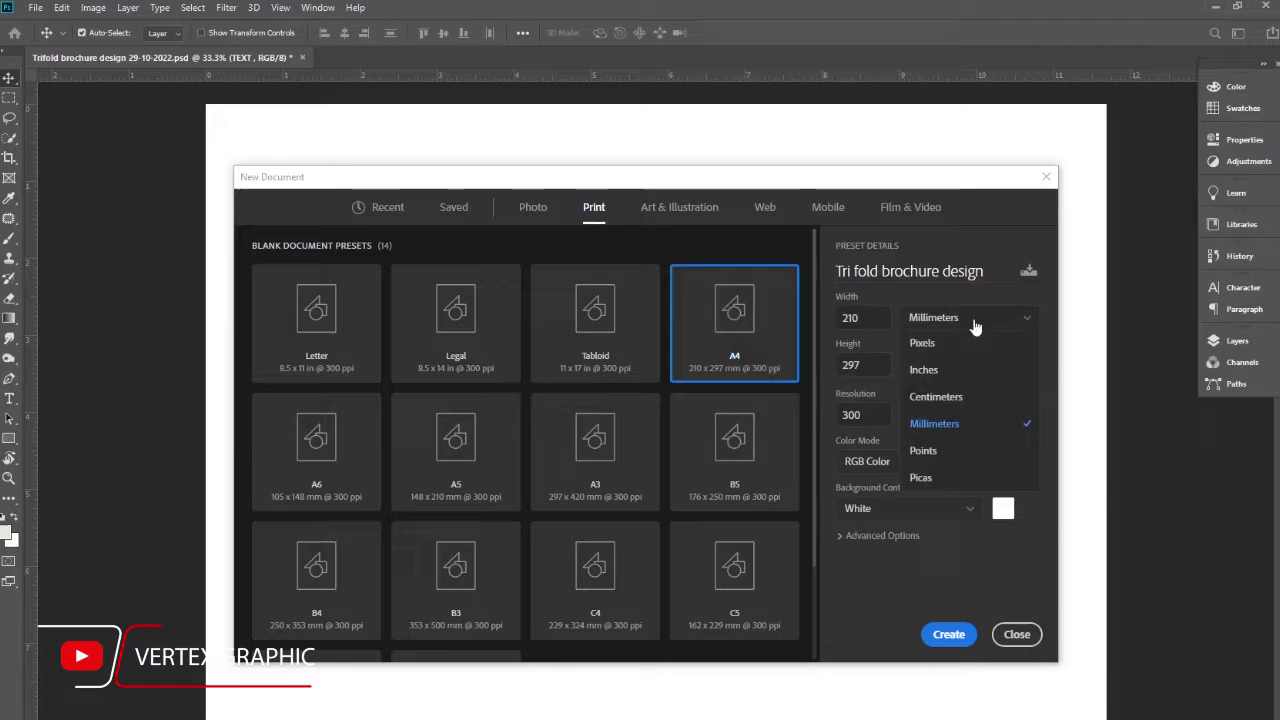
left_click(932, 366)
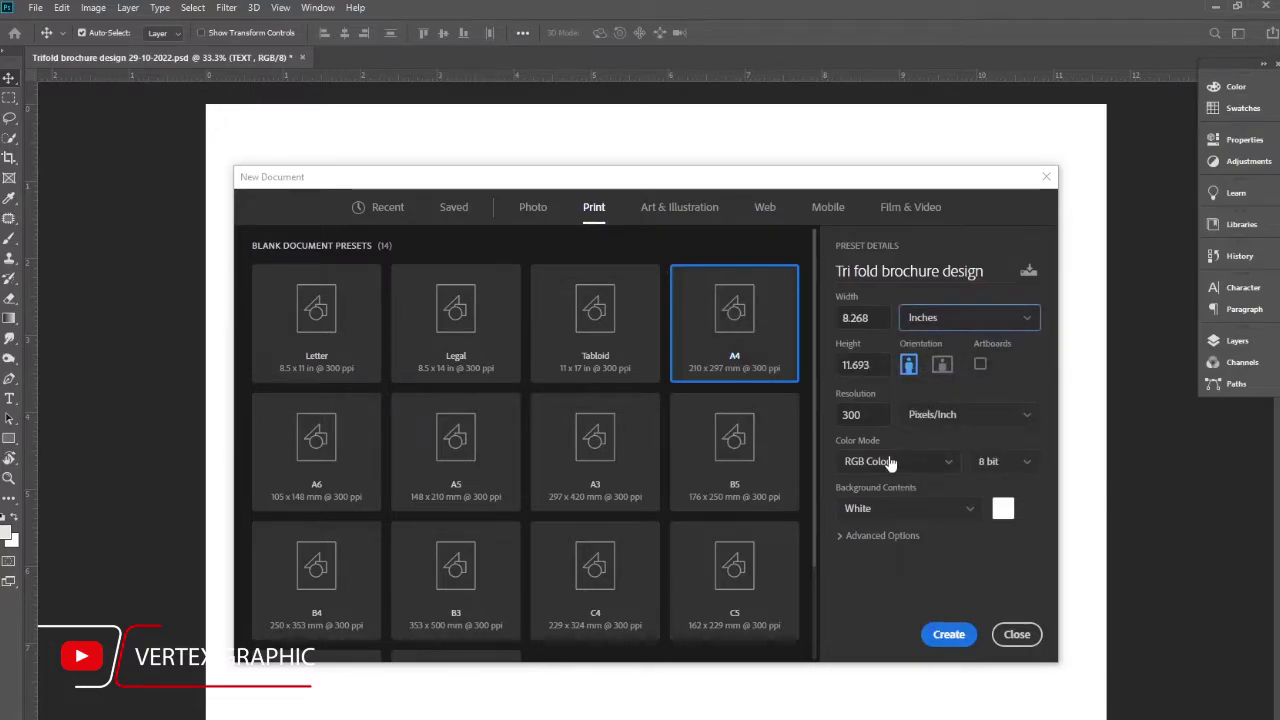
left_click(951, 638)
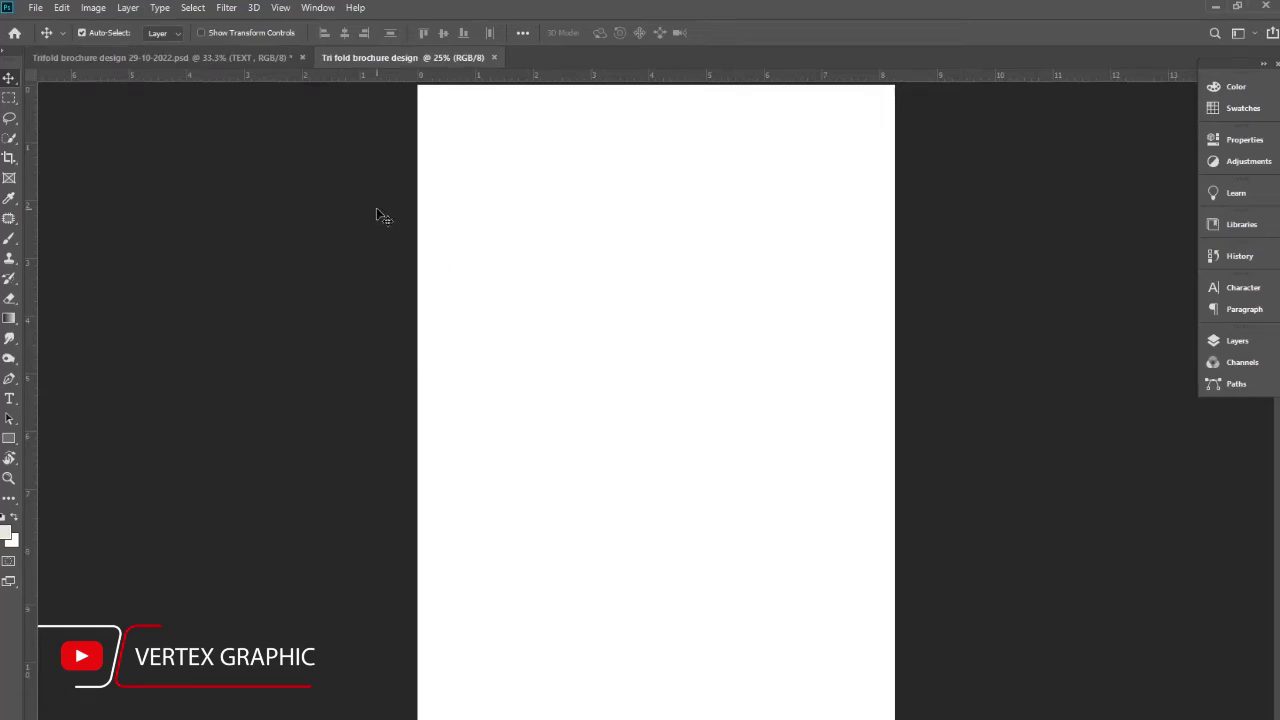
Step: Switch to full-screen mode with the menu bar and rotate the canvas 90° clockwise into landscape
key("f")
key("space")
left_click_drag(453, 243, 443, 243)
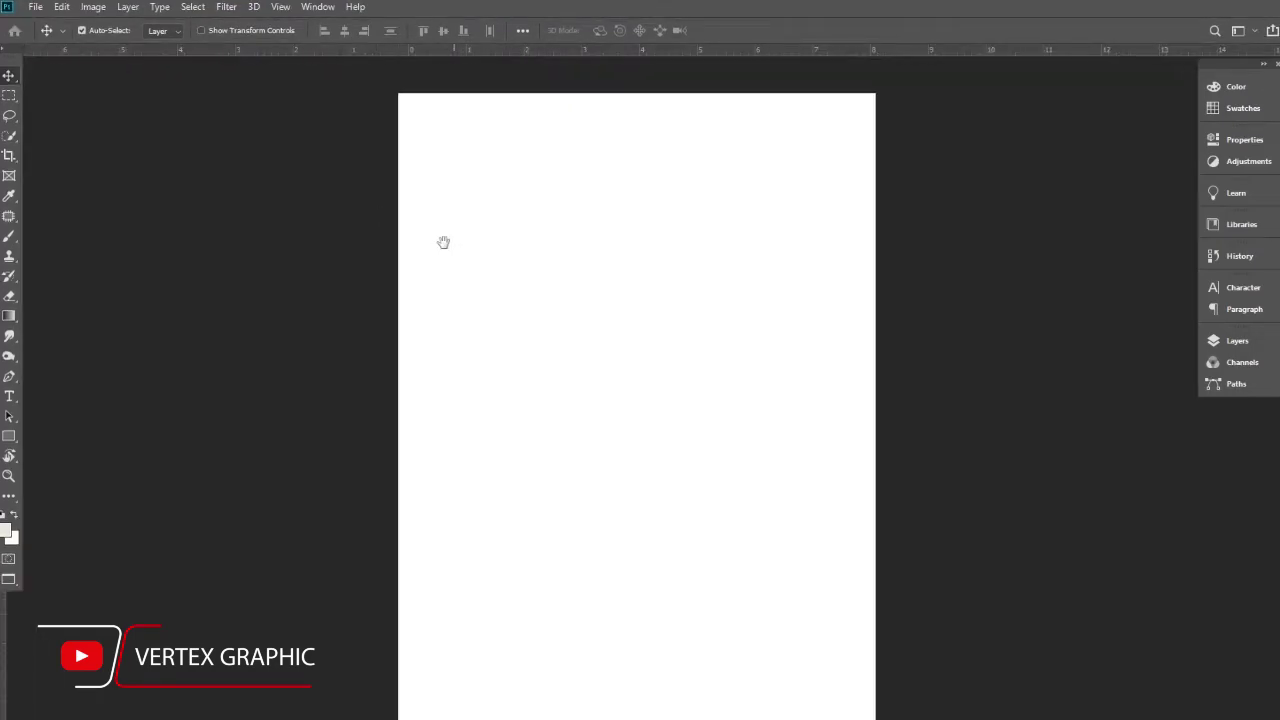
left_click(93, 7)
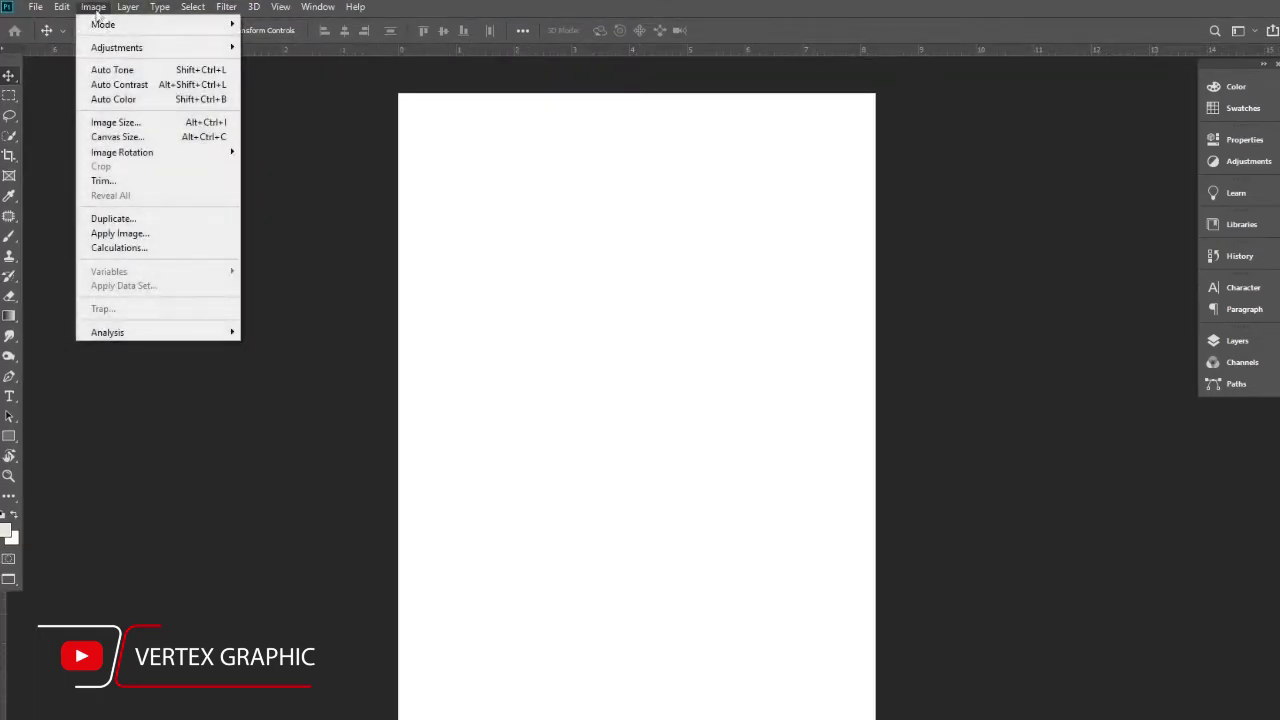
mouse_move(116, 155)
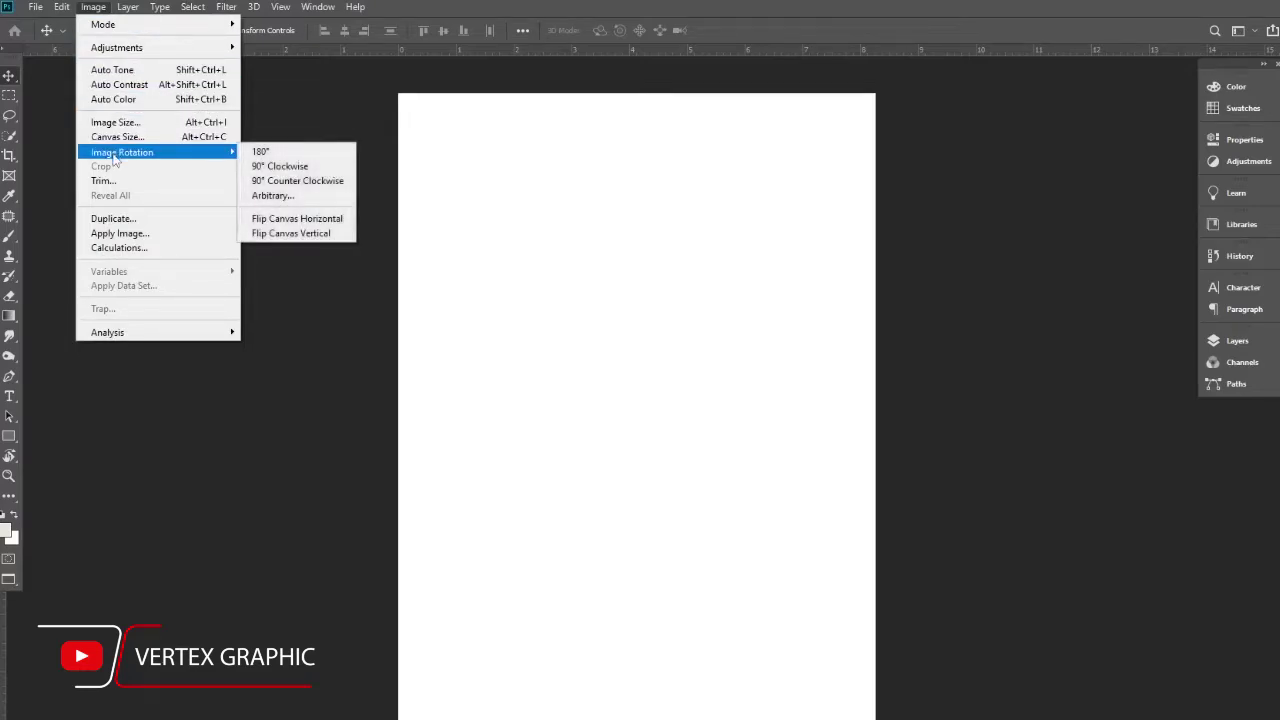
left_click(285, 167)
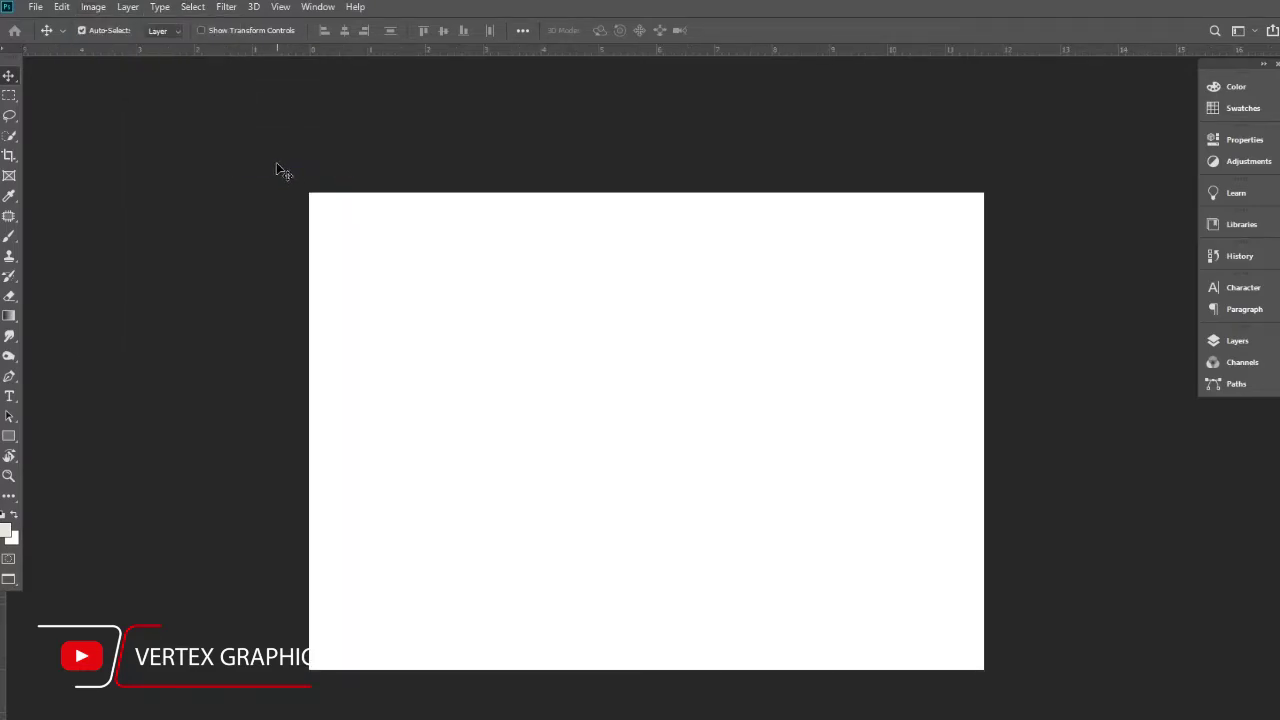
Step: Add a guide layout with 3 columns, 1 row and 0.5 in margins on all sides
key("ctrl+plus")
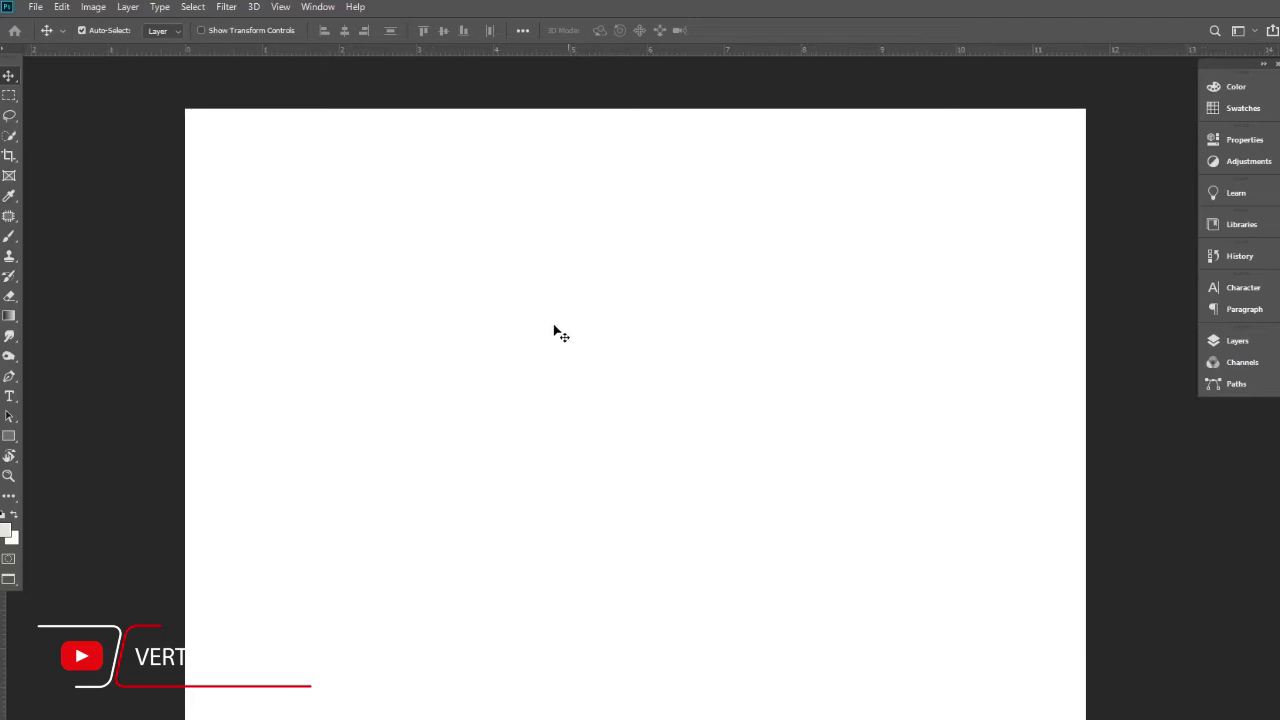
left_click(283, 7)
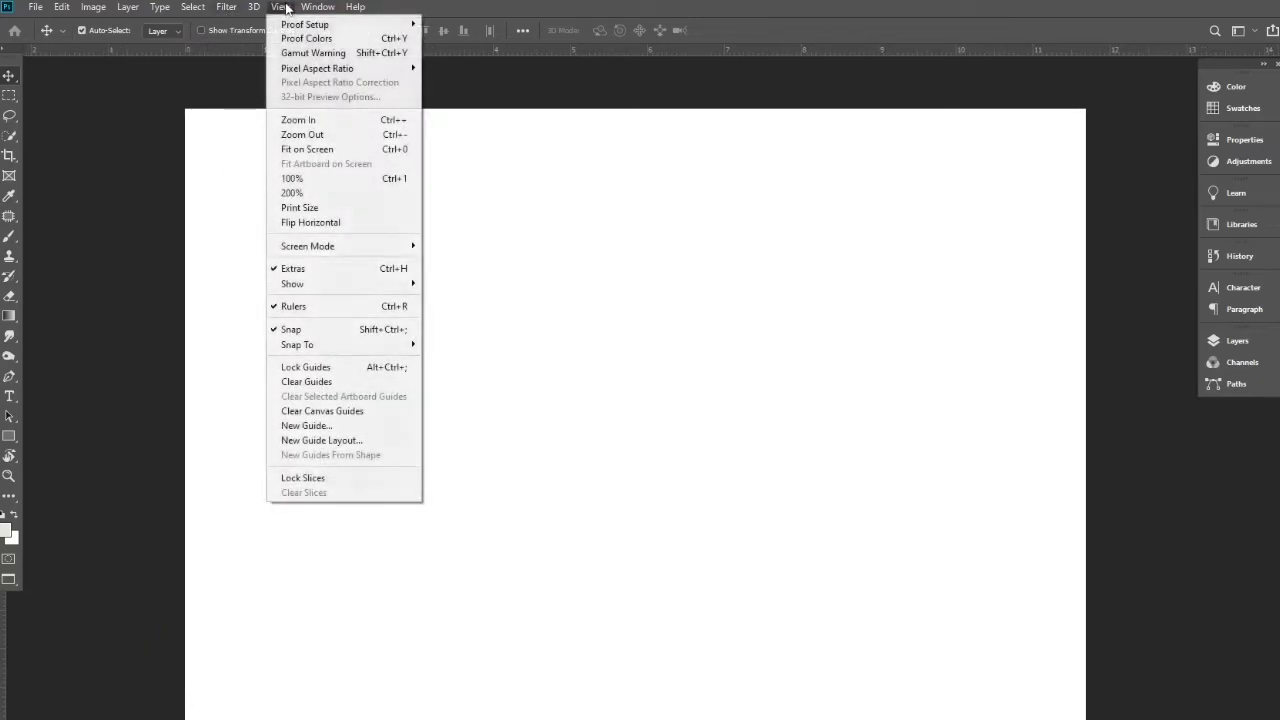
left_click(321, 440)
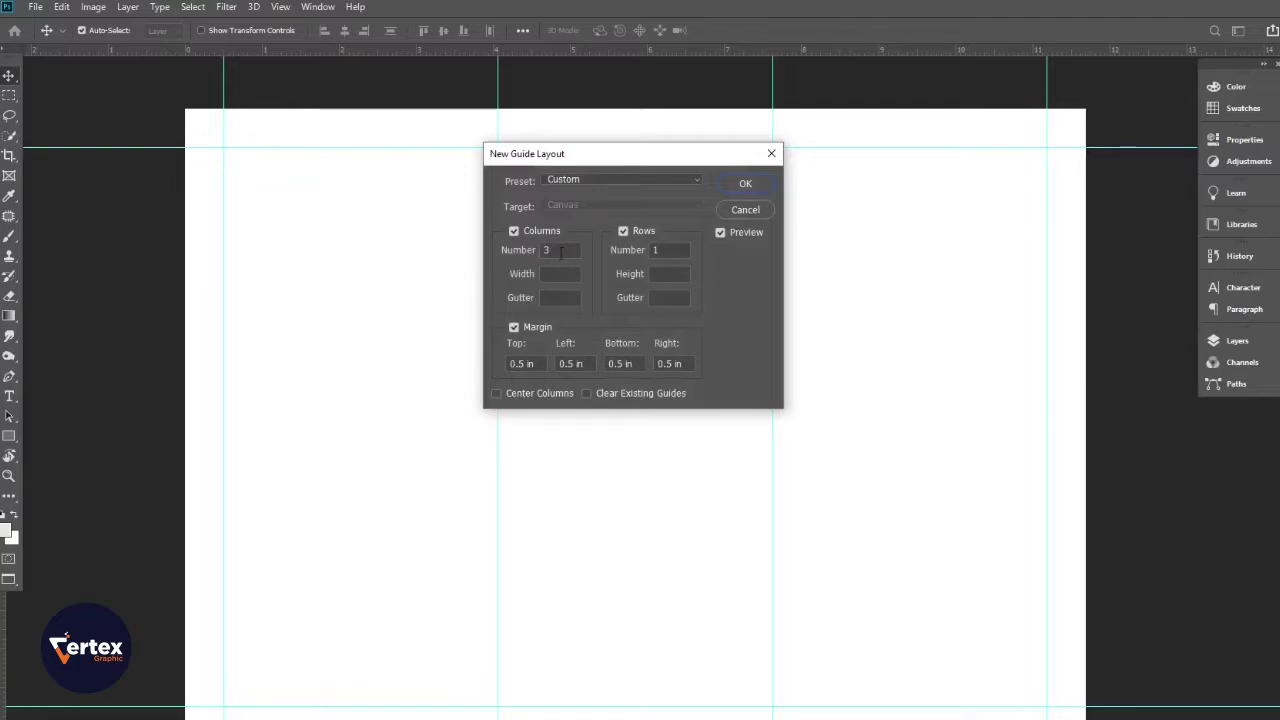
double_click(561, 252)
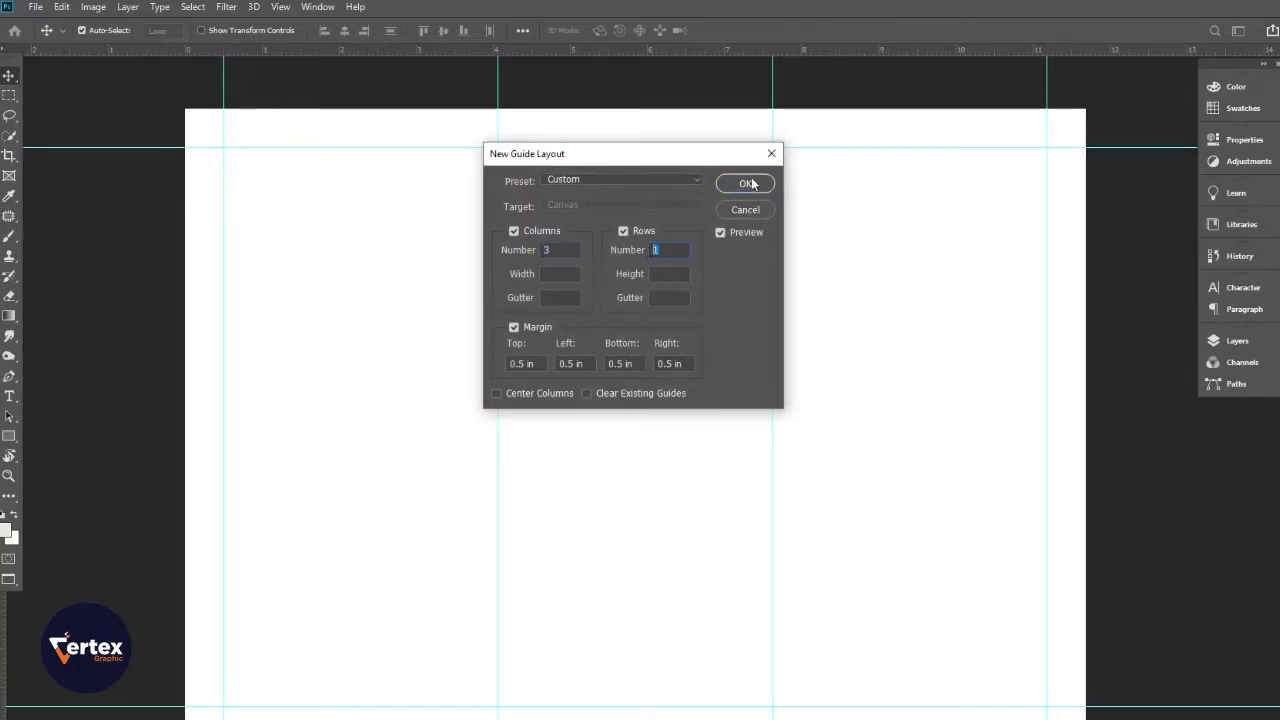
left_click(752, 184)
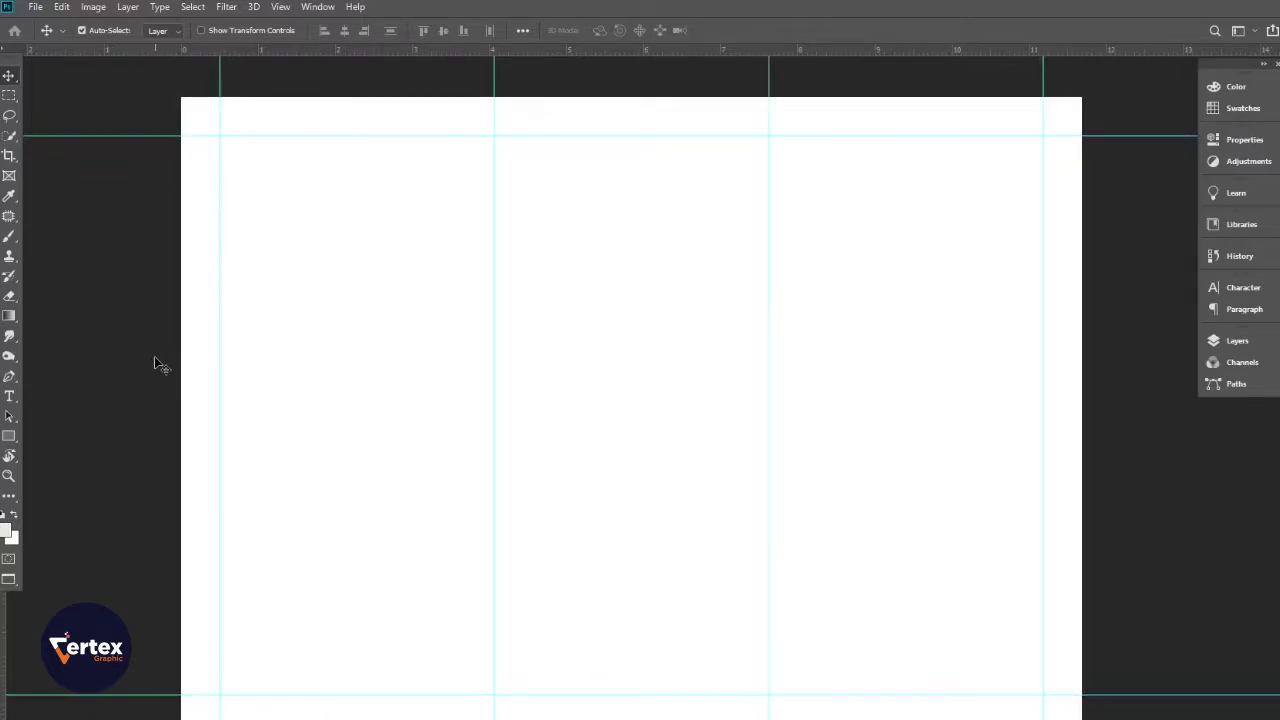
Step: Draw a circle about 1186 px wide across the canvas's upper edge with the Ellipse tool and fill it dark brown
left_click(8, 437)
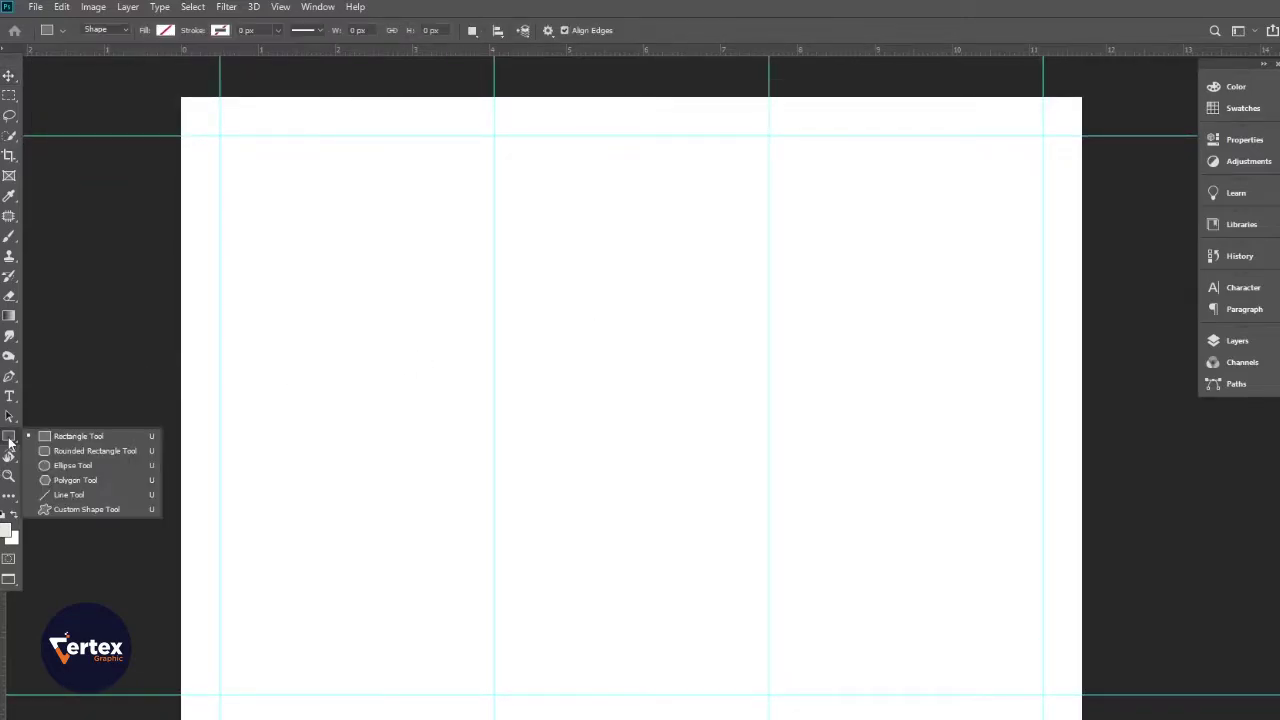
left_click(65, 466)
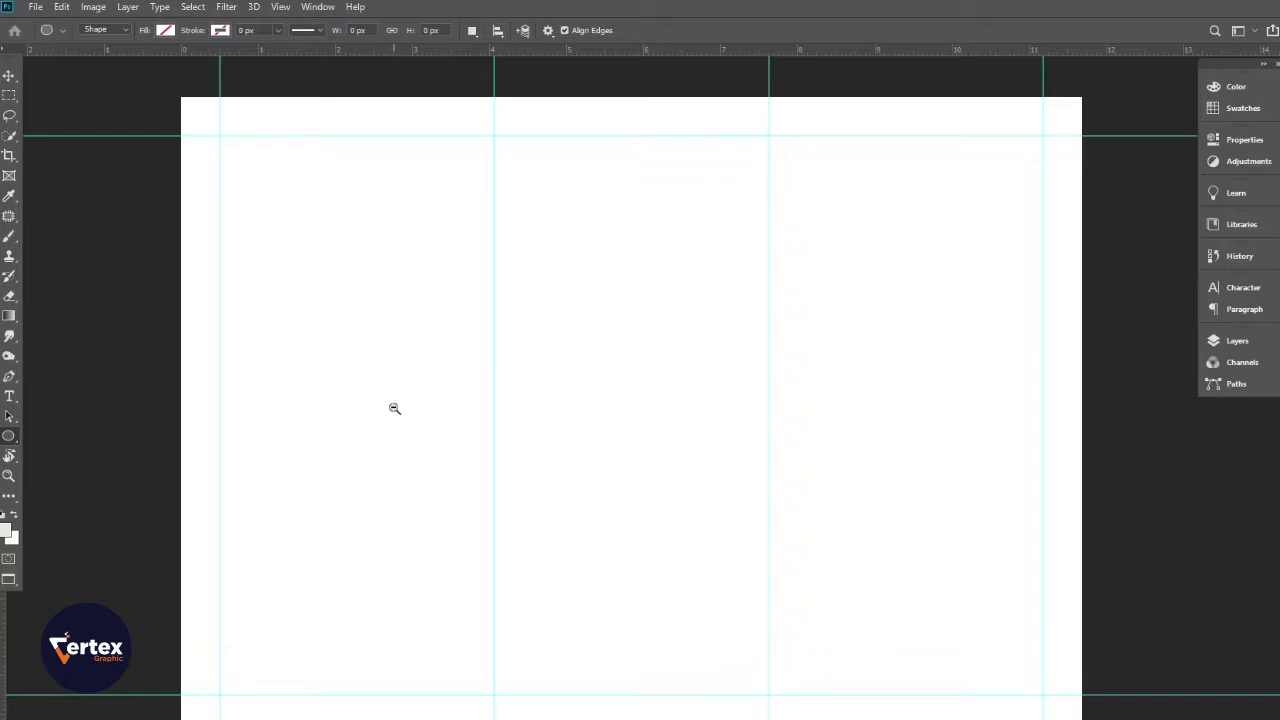
left_click(394, 408, "alt")
left_click(400, 410, "alt")
left_click_drag(504, 178, 766, 331)
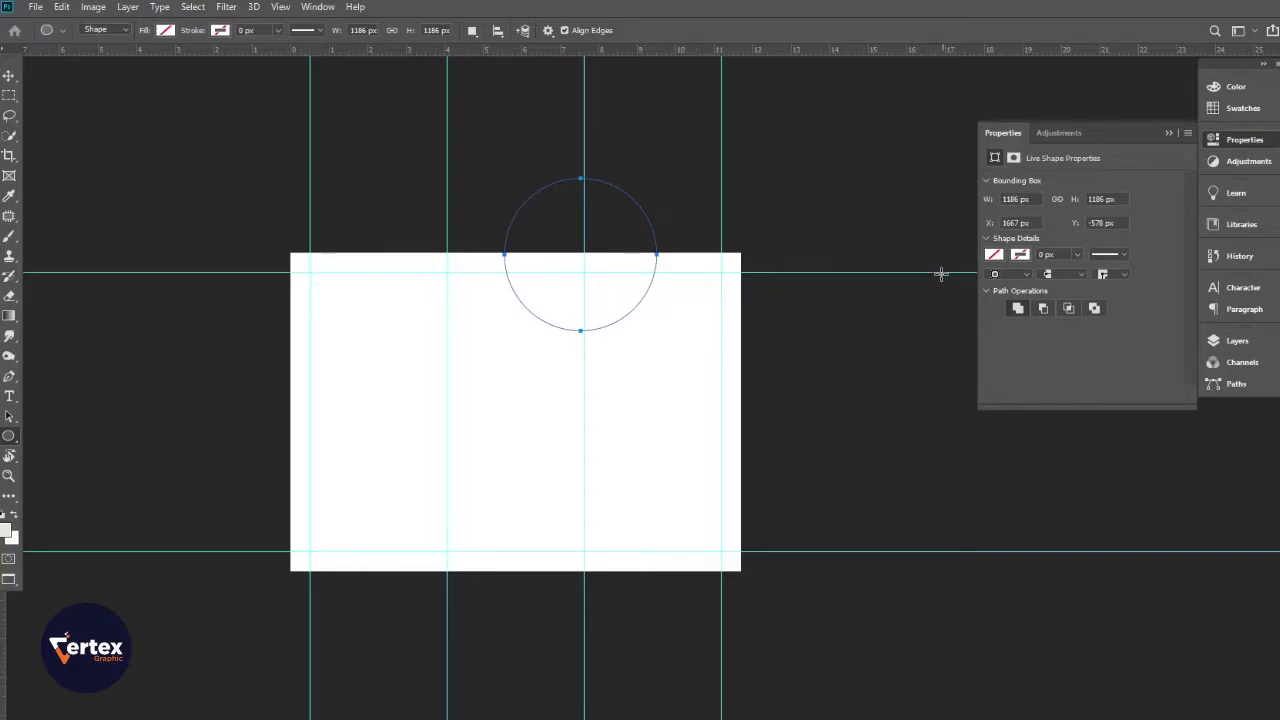
left_click(995, 255)
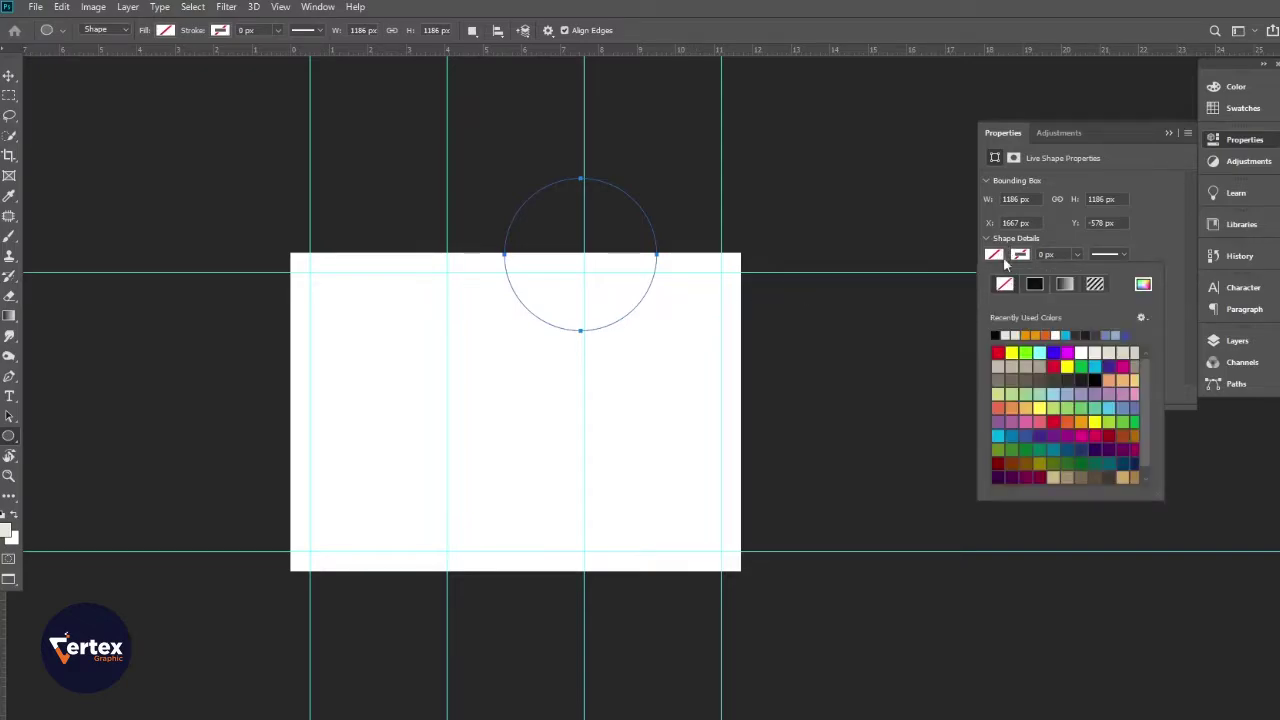
left_click(1041, 381)
Step: Move the circle over the canvas's upper-right corner and scale it proportionally to about 1744 px
key("v")
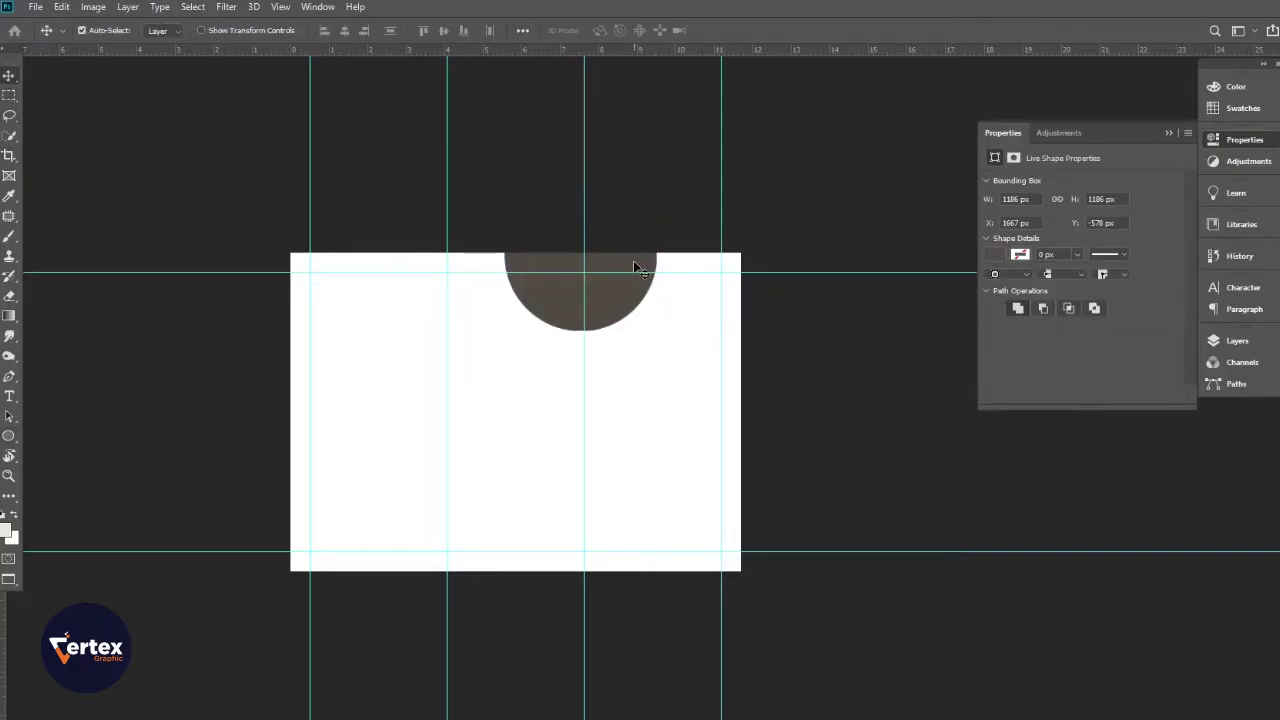
left_click_drag(633, 260, 760, 258)
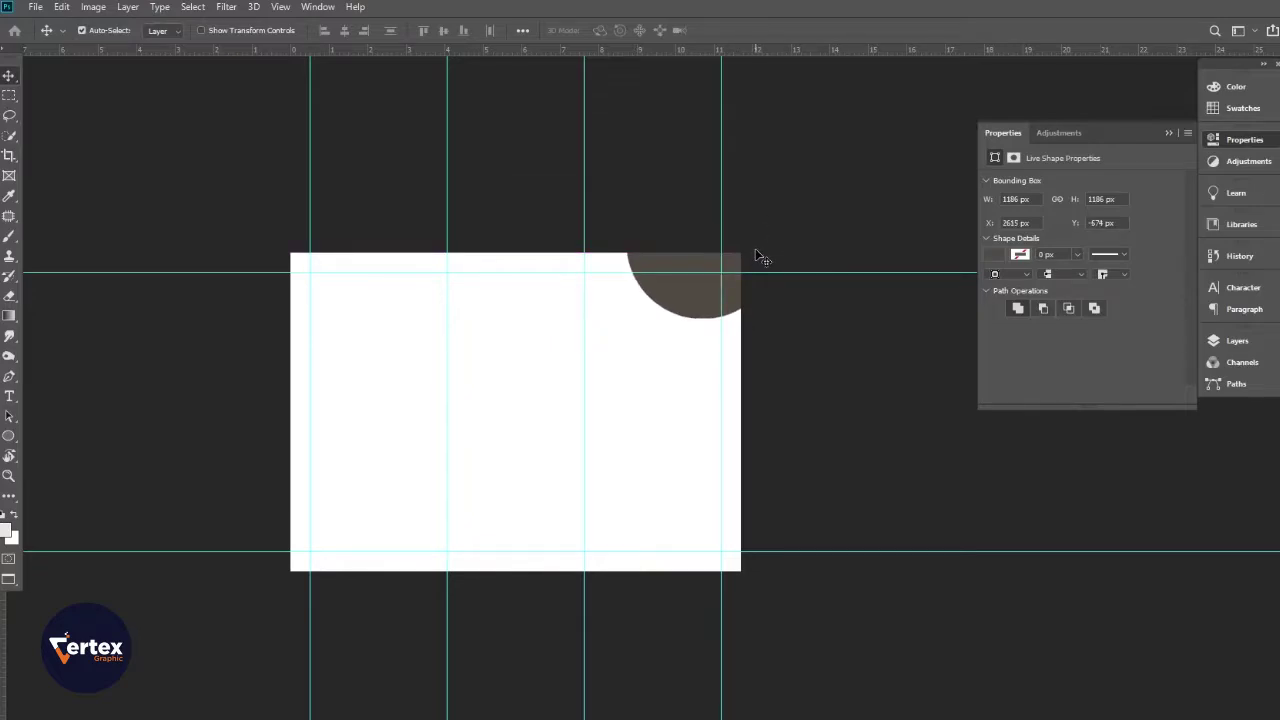
key("ctrl+t")
left_click_drag(627, 164, 532, 120)
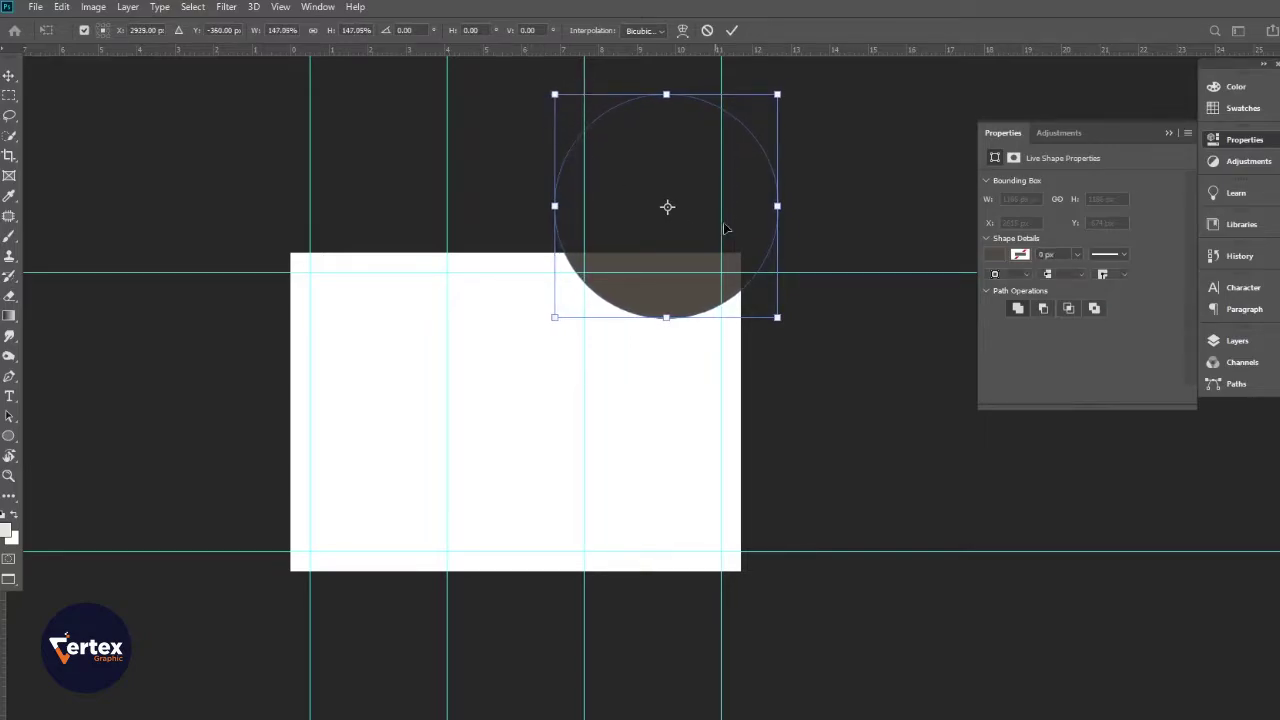
left_click_drag(724, 230, 739, 238)
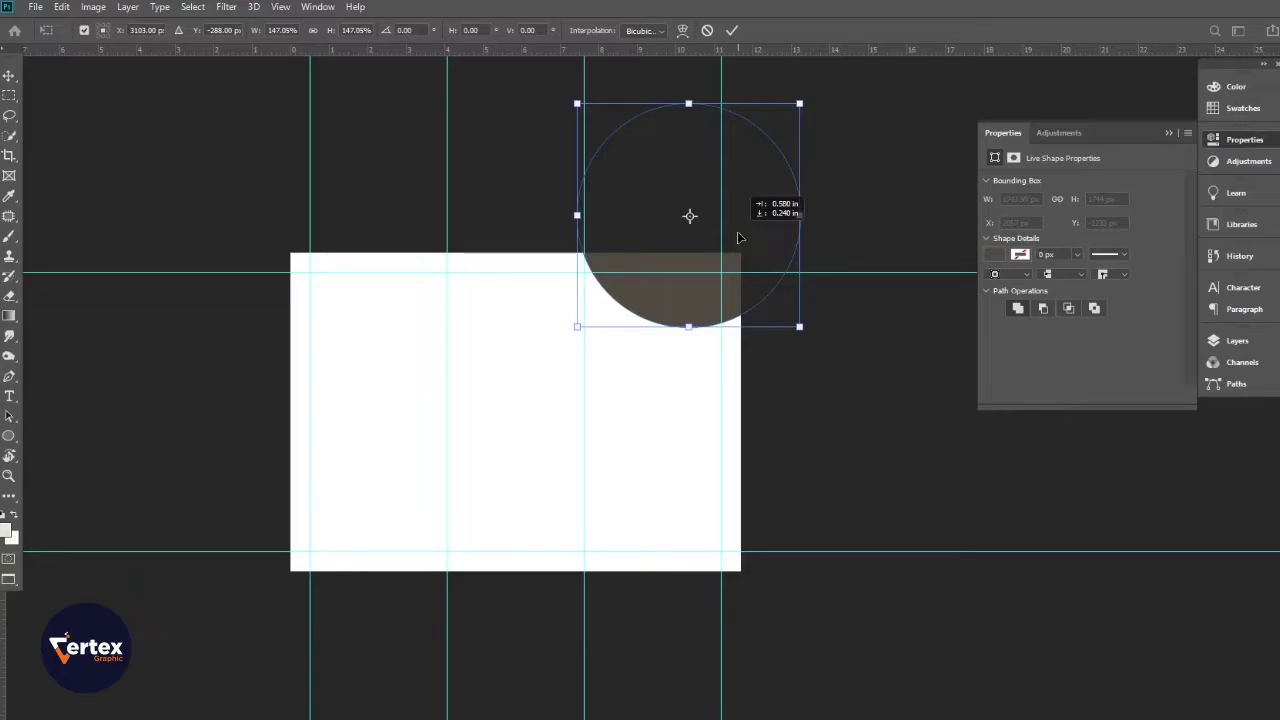
left_click_drag(738, 237, 740, 237)
key("Return")
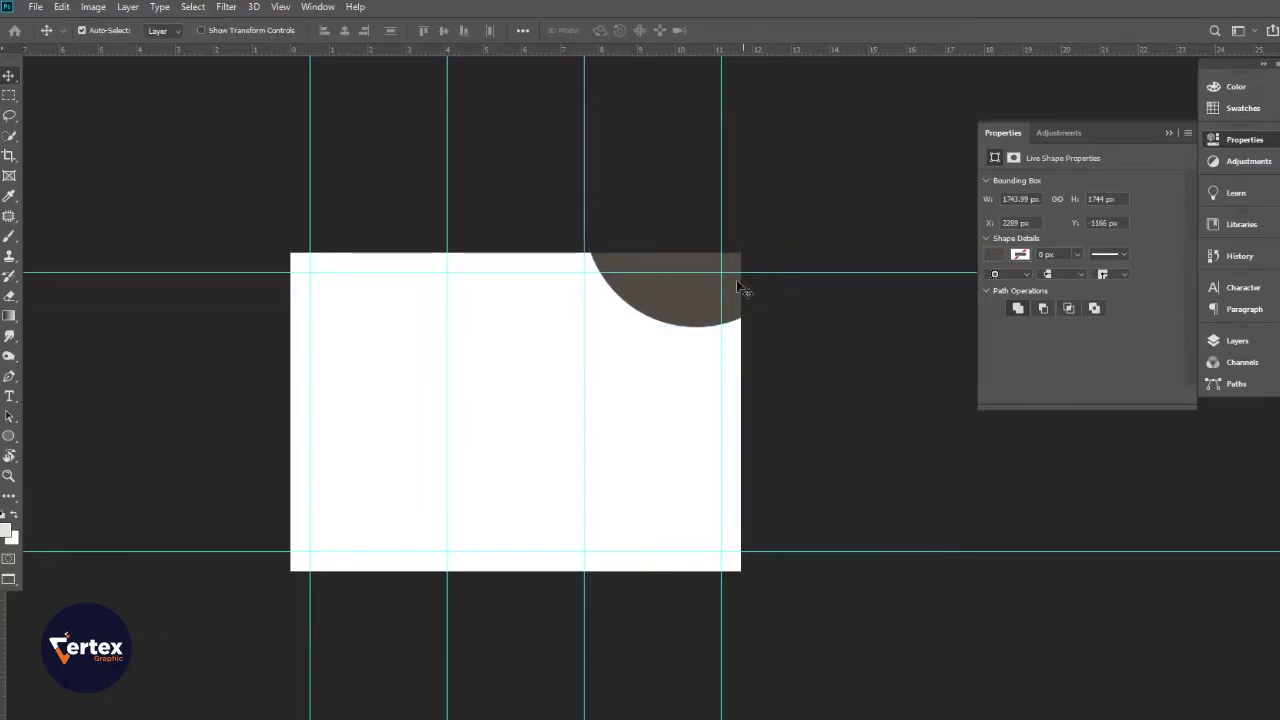
Step: Shift the corner circle slightly down and toward the middle column, and enlarge it to about 2059 px
left_click(683, 310, "ctrl")
left_click(683, 310, "ctrl")
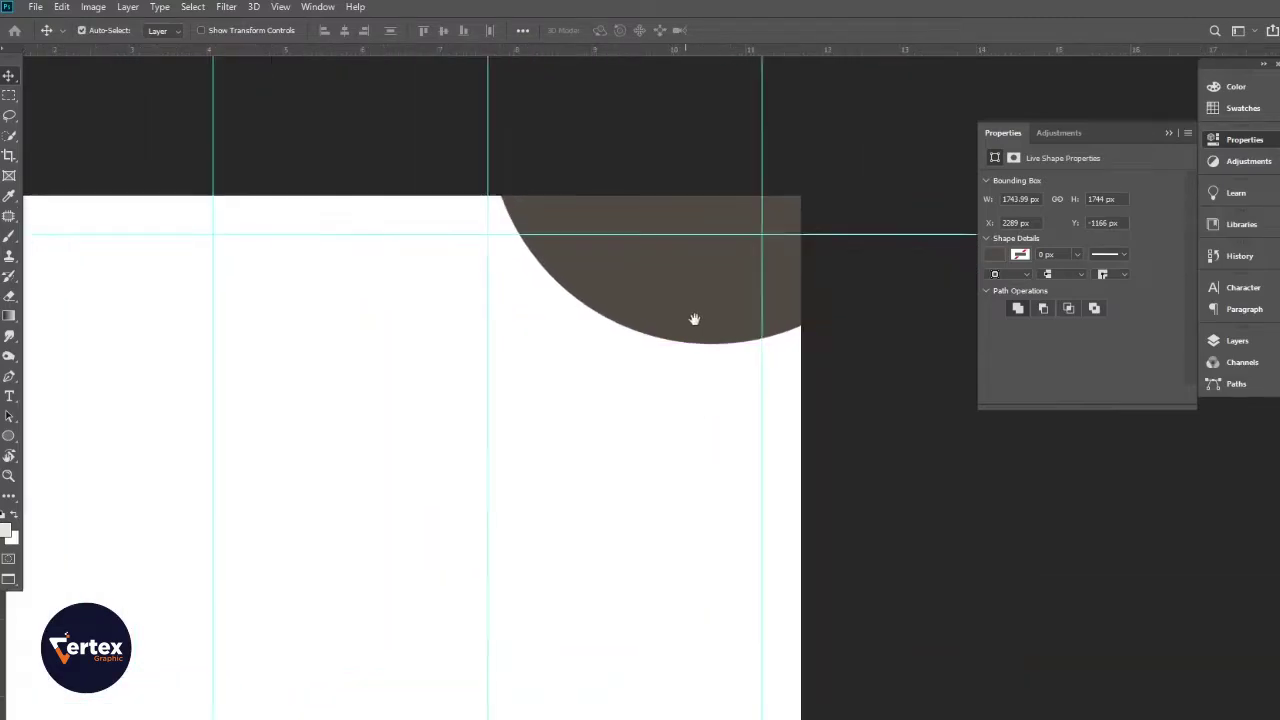
left_click_drag(687, 316, 707, 289)
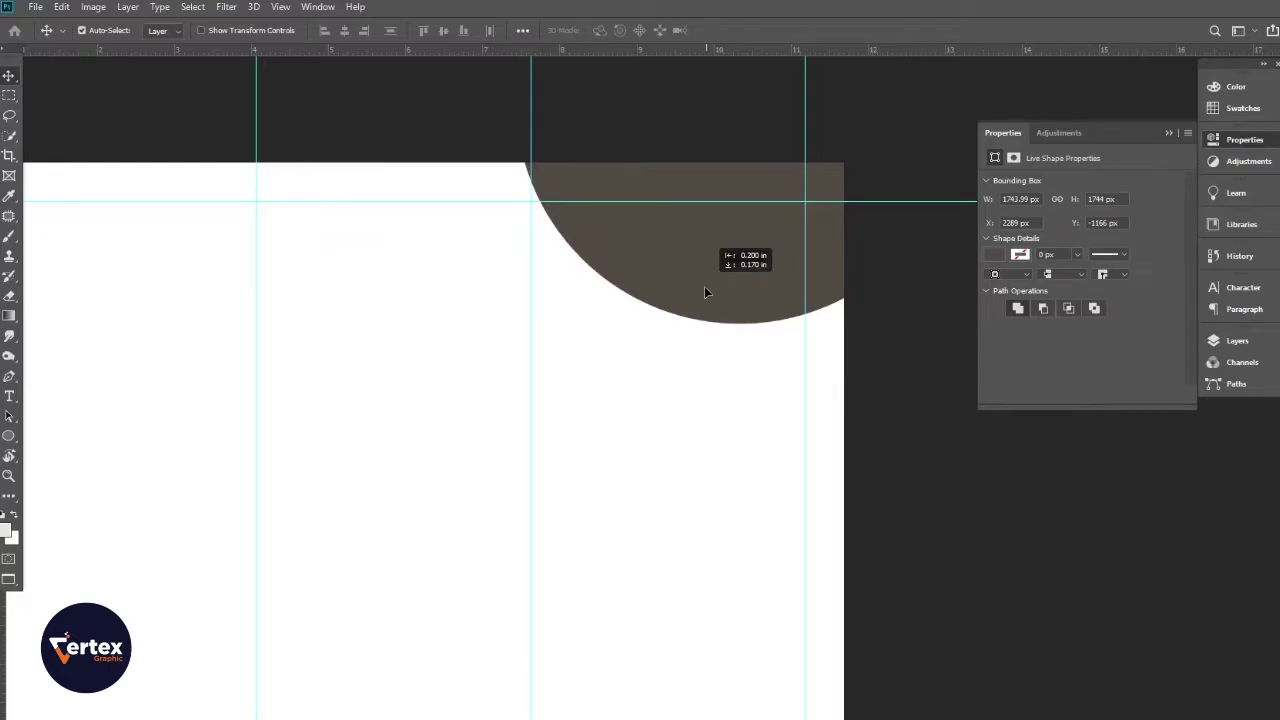
left_click_drag(705, 287, 700, 315)
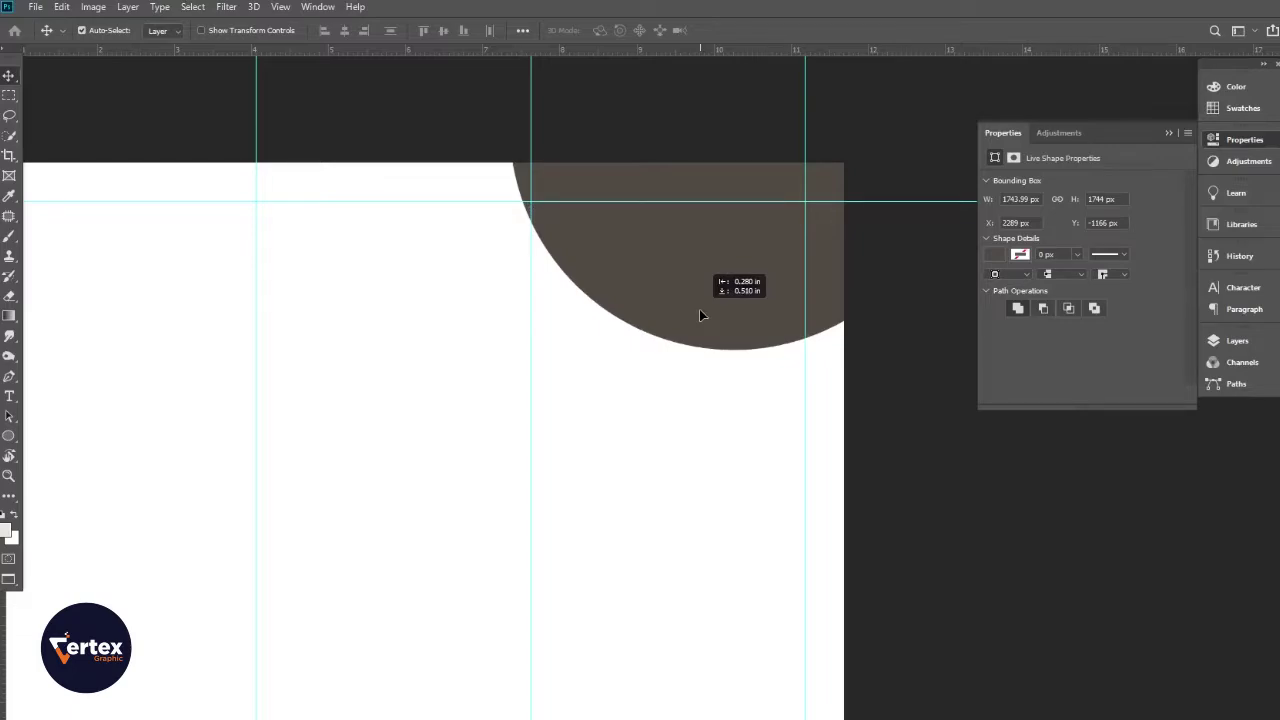
left_click_drag(699, 315, 692, 322)
key("ctrl+t")
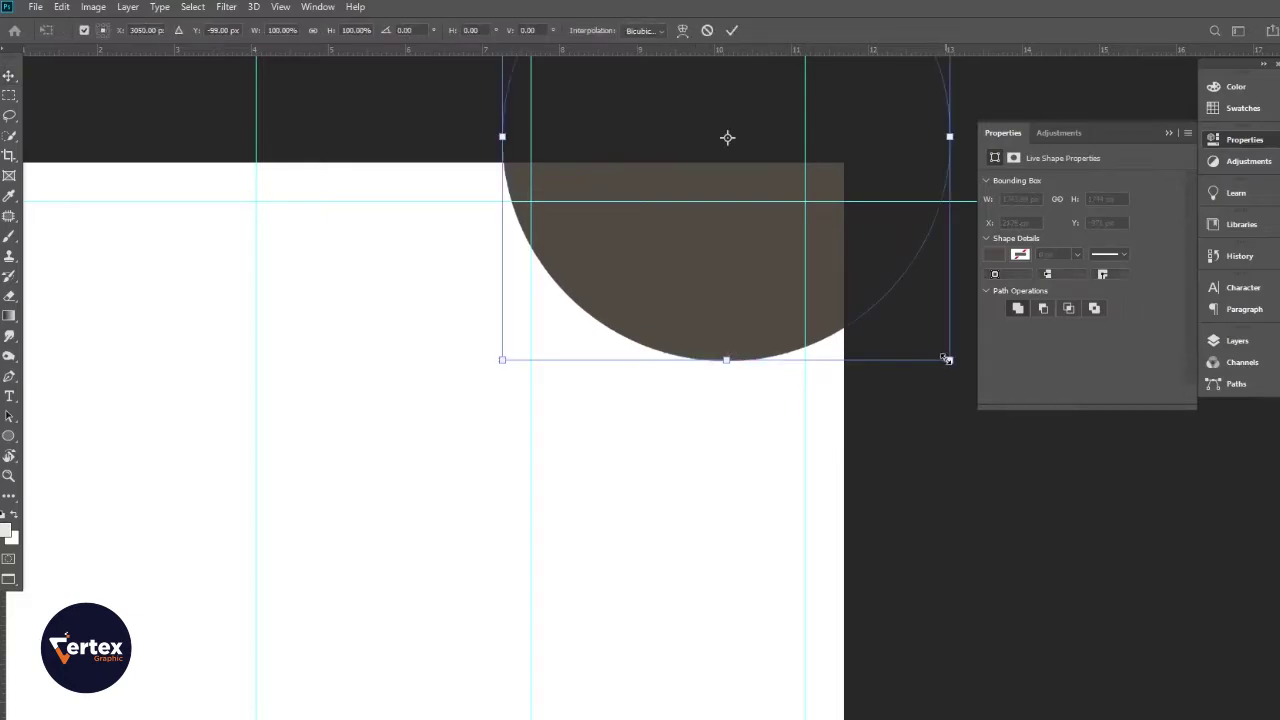
left_click_drag(946, 358, 911, 314)
key("Return")
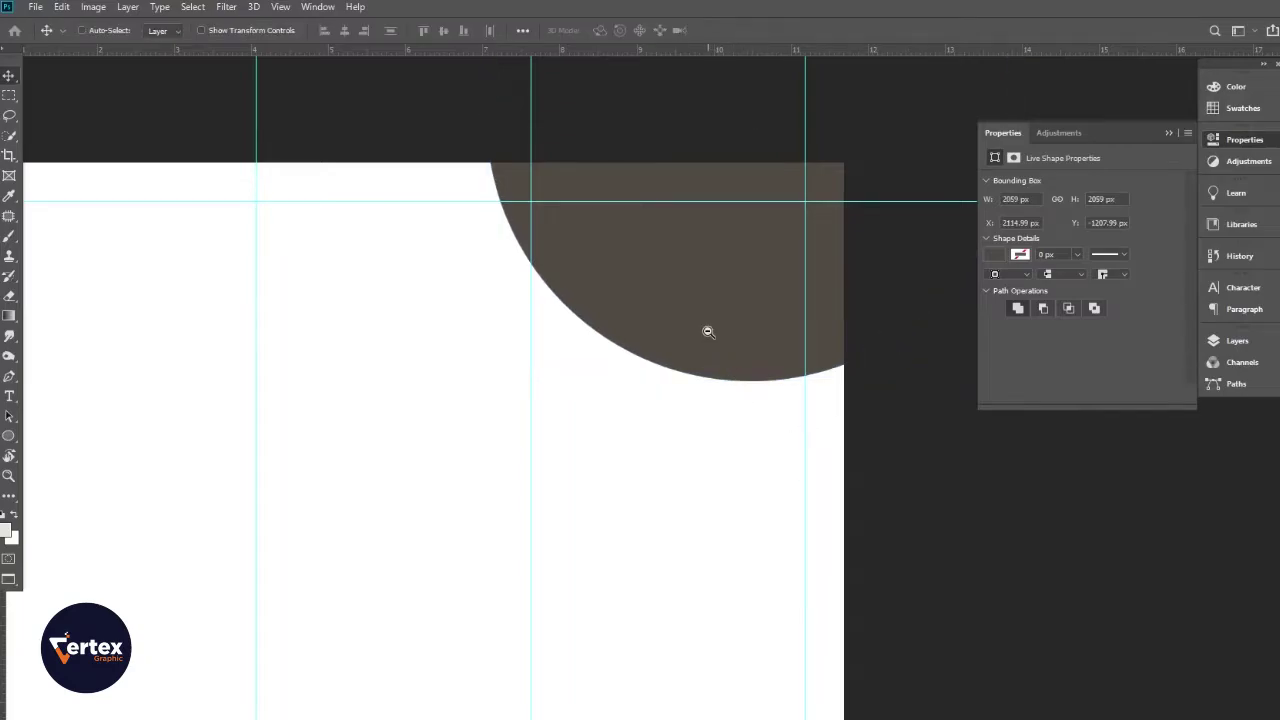
Step: With the Pen tool, draw a flowing S-curve from beyond the canvas's right edge, under the circle, to past its upper-left edge
left_click(708, 332, "alt")
left_click_drag(705, 358, 794, 363)
left_click(732, 347, "ctrl")
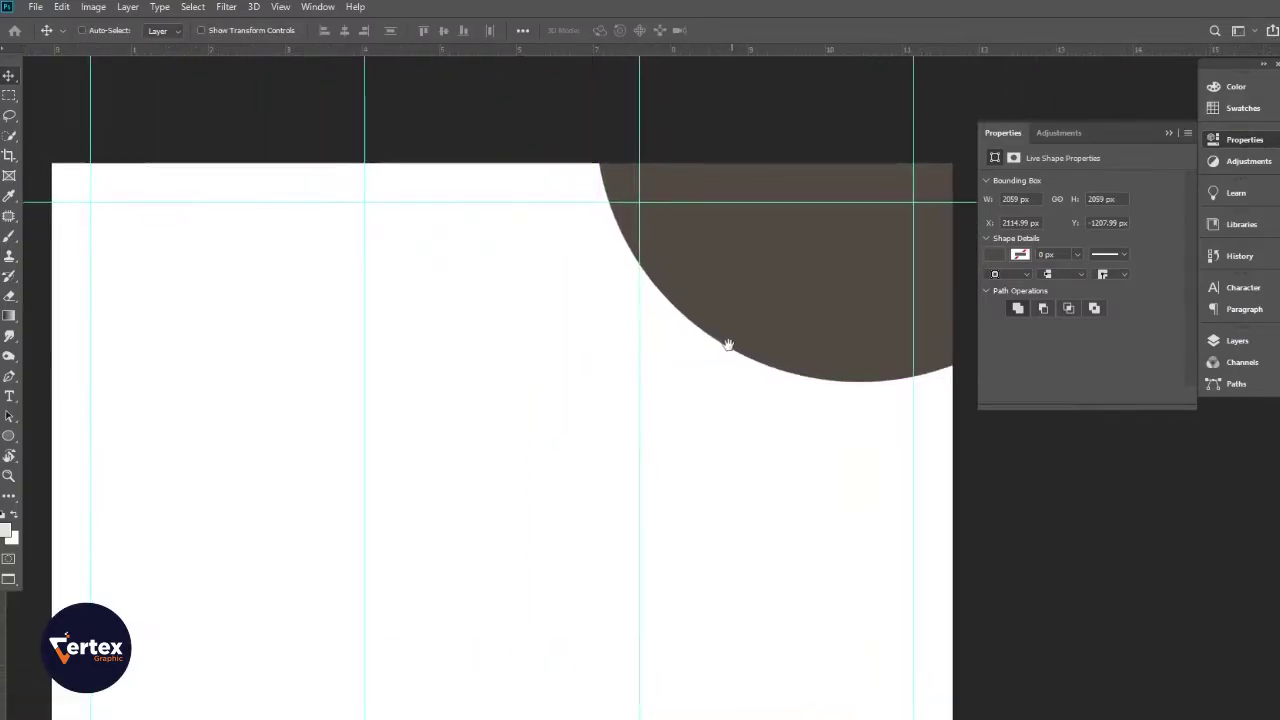
left_click(728, 345, "alt")
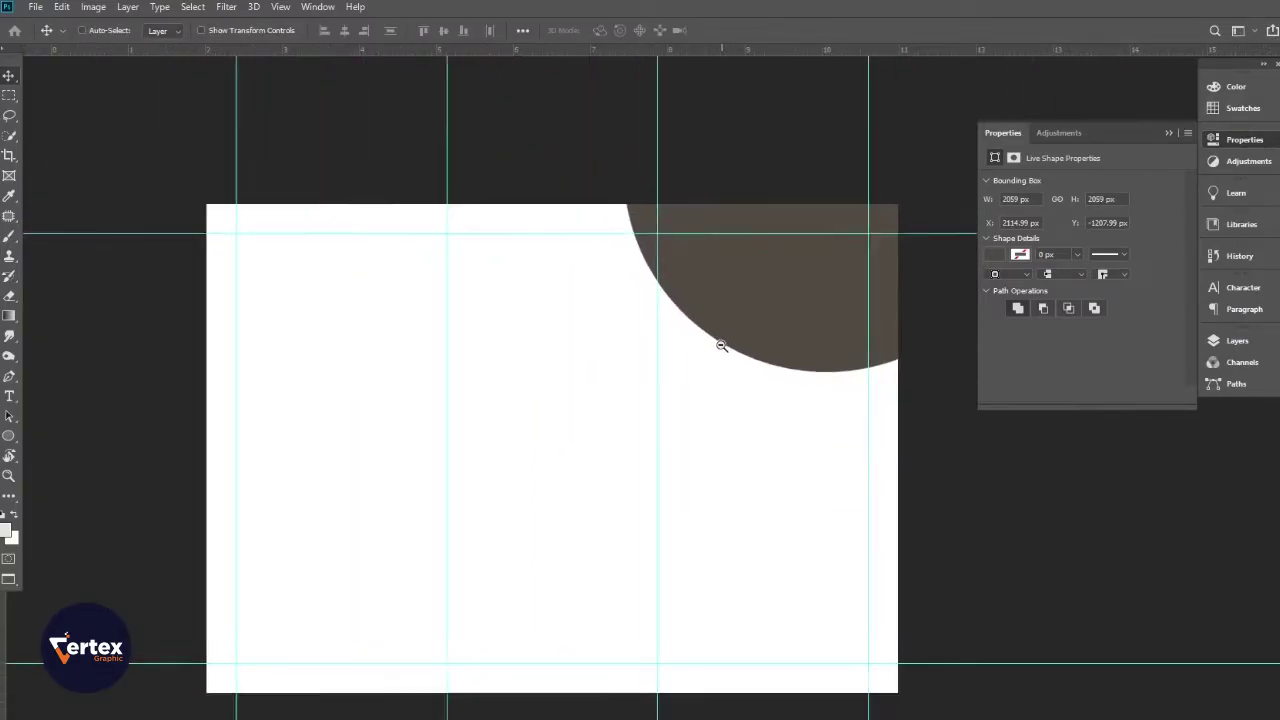
left_click(160, 332)
left_click(9, 376)
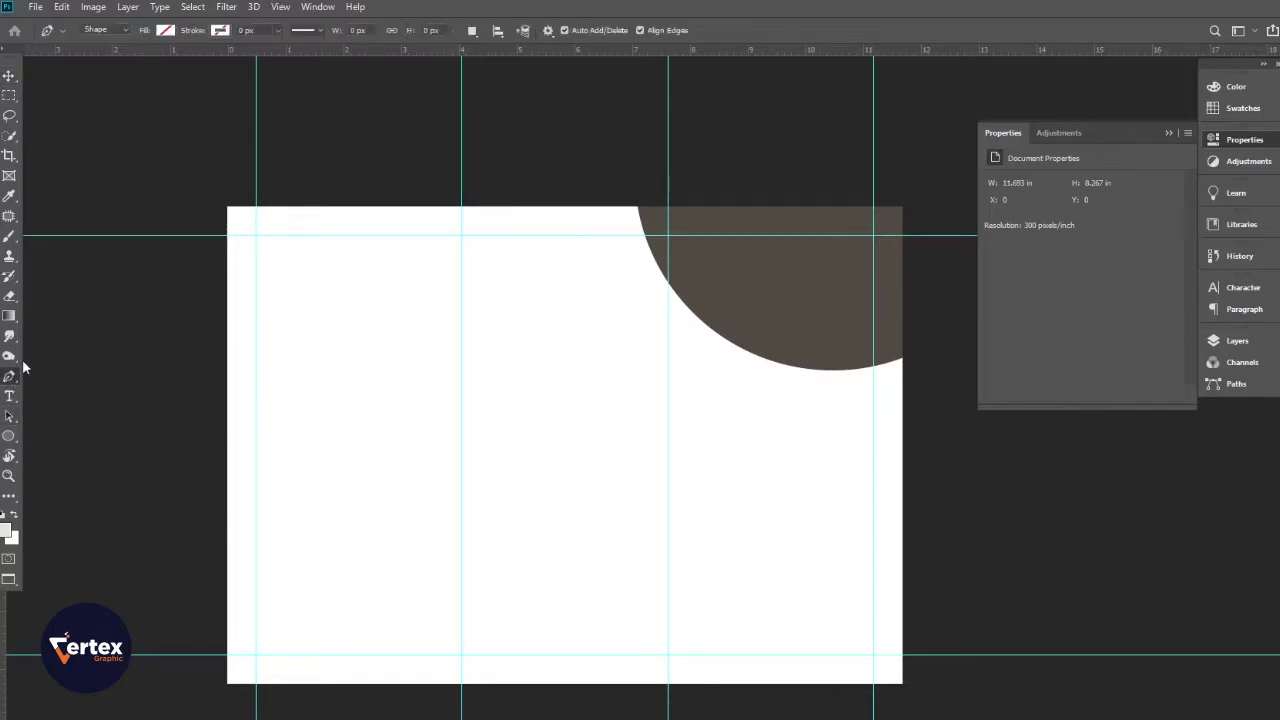
left_click(974, 309)
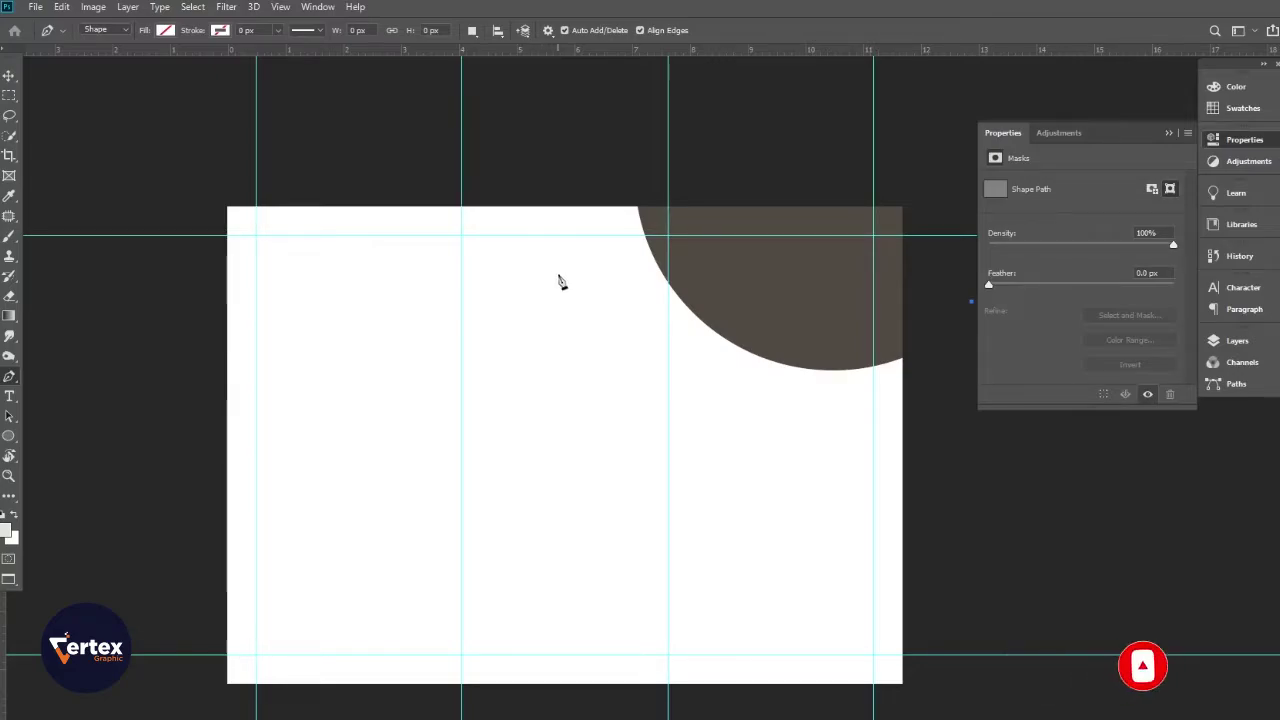
left_click_drag(549, 271, 252, 120)
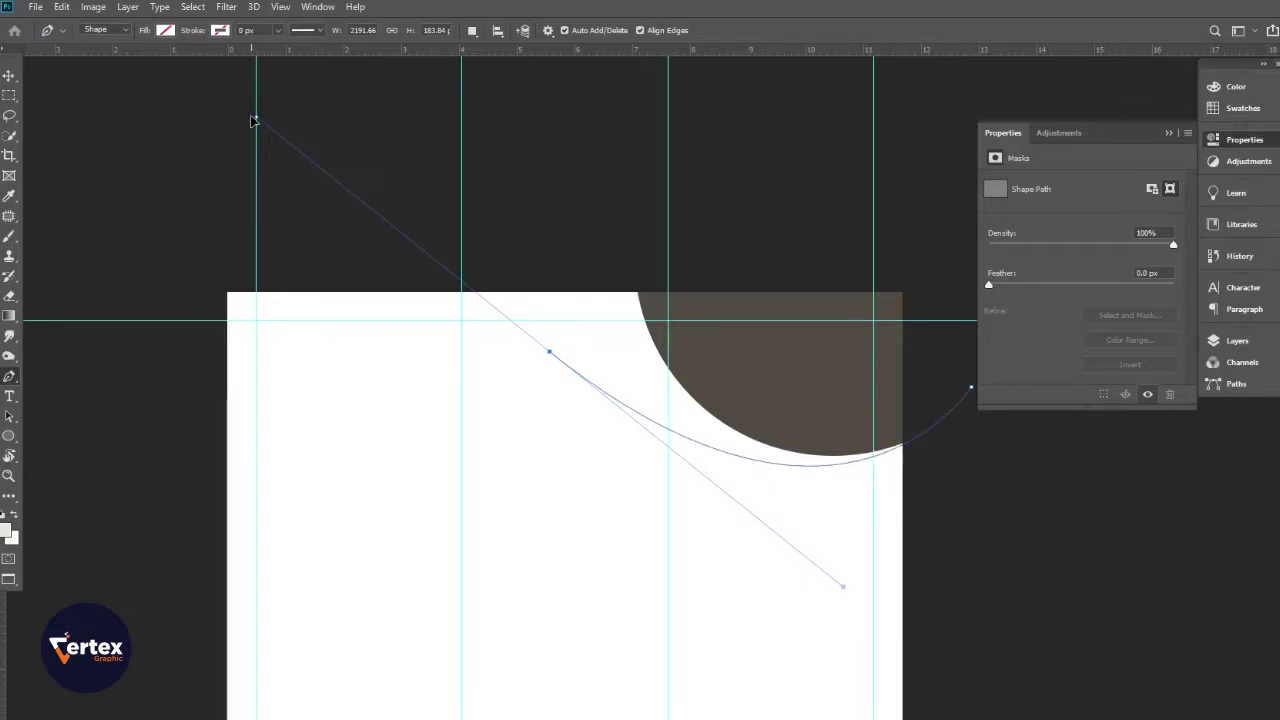
left_click(549, 354, "alt")
left_click_drag(510, 415, 574, 314)
scroll(576, 312, "down", 1)
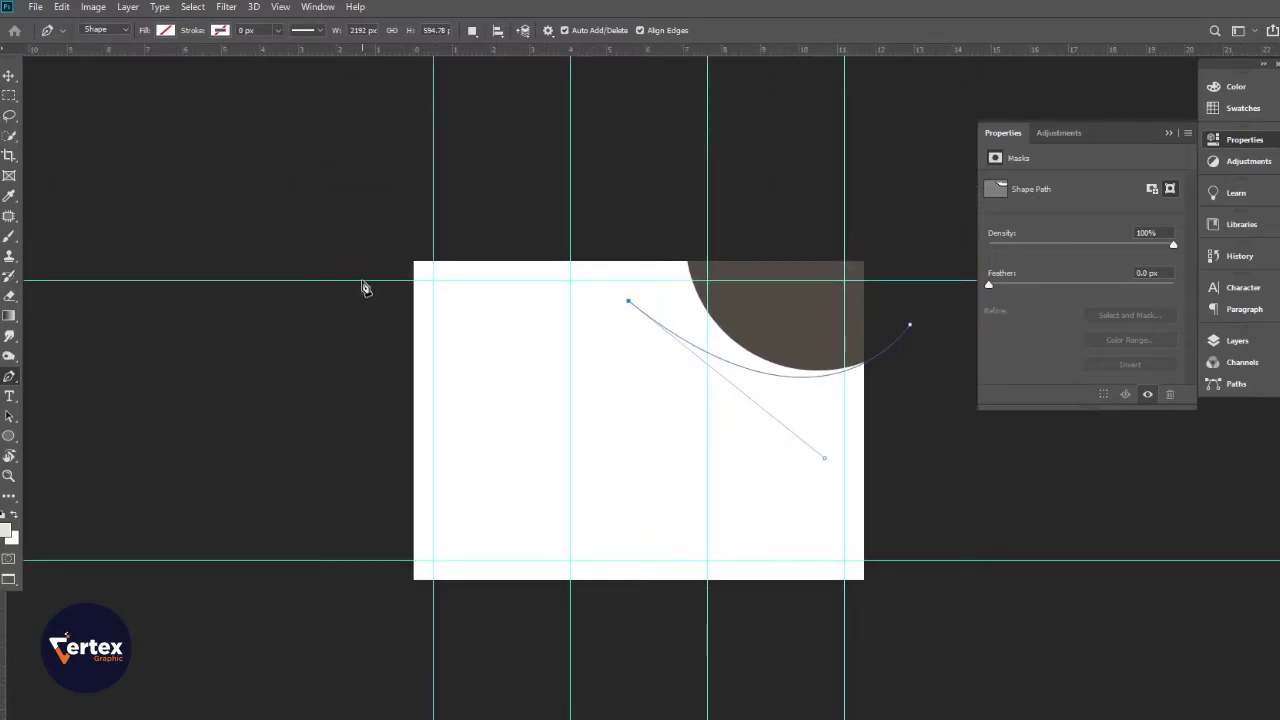
left_click_drag(357, 280, 143, 323)
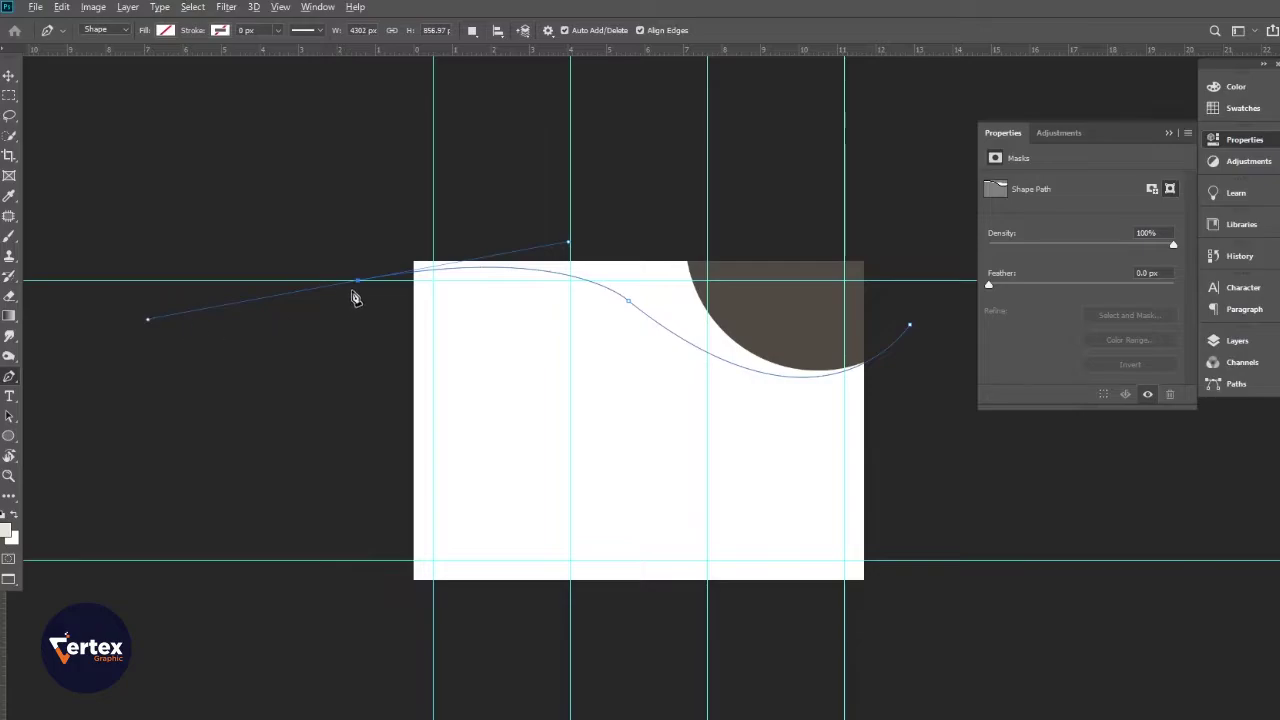
left_click(358, 280, "alt")
Step: Close the wave path above the canvas, making a shape about 4486 by 1628 px, and fill it dark brown
left_click(362, 206)
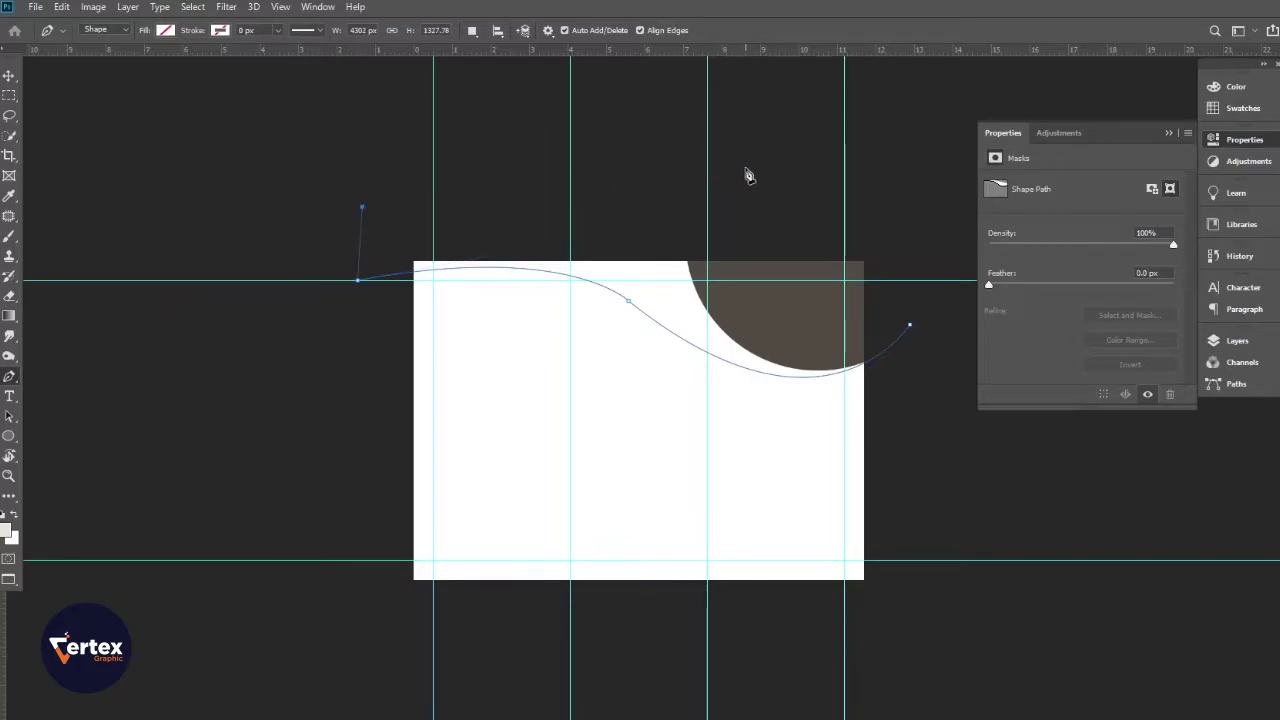
left_click(746, 168)
left_click_drag(784, 198, 643, 247)
left_click(793, 247)
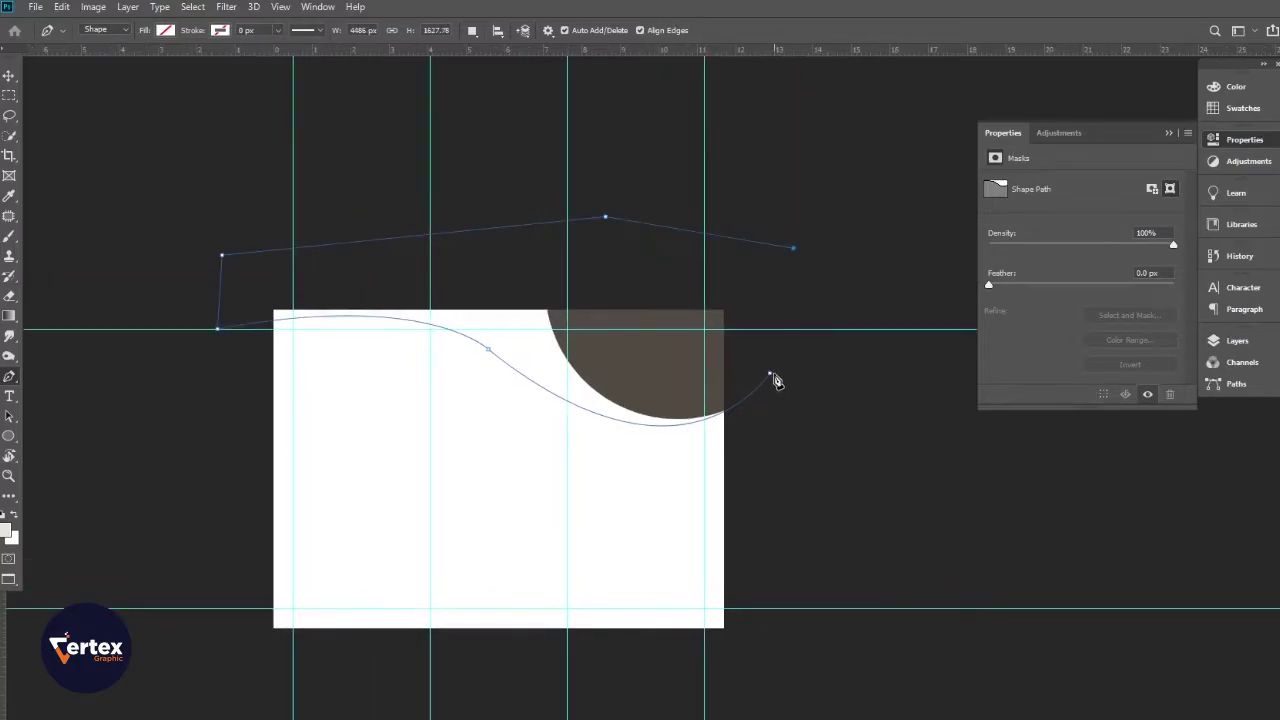
left_click(771, 376)
left_click(166, 31)
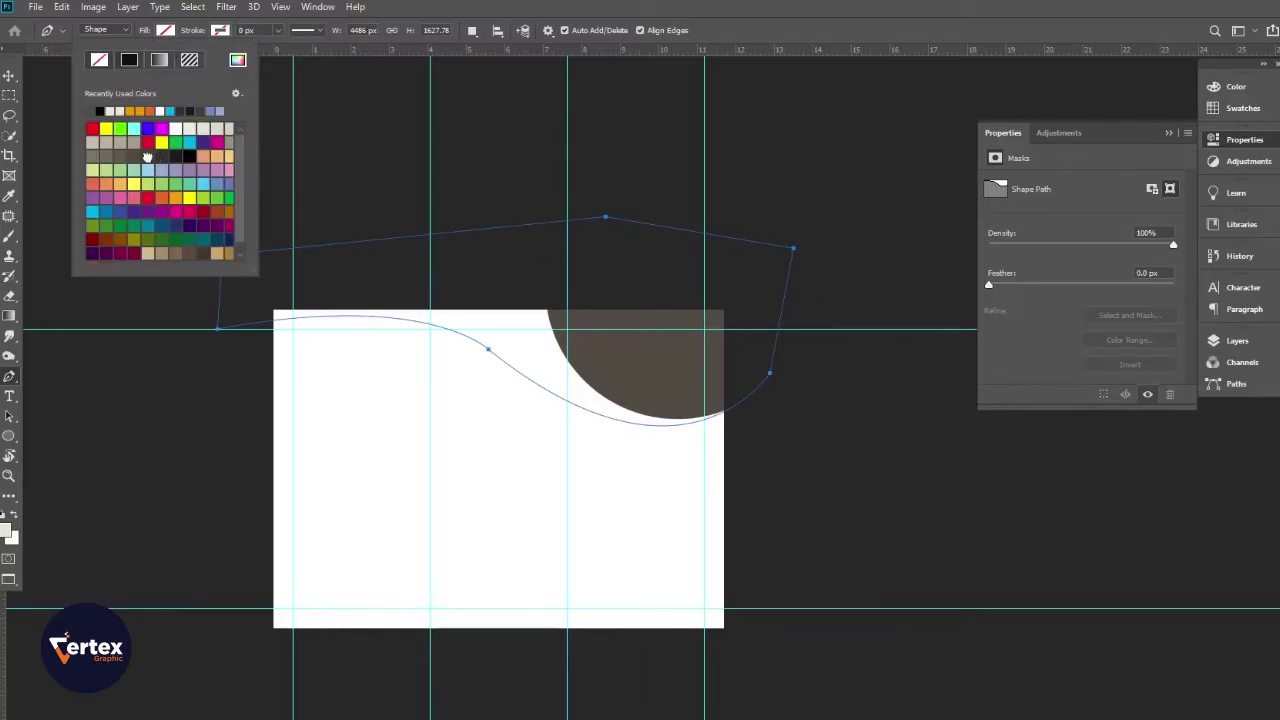
left_click(148, 154)
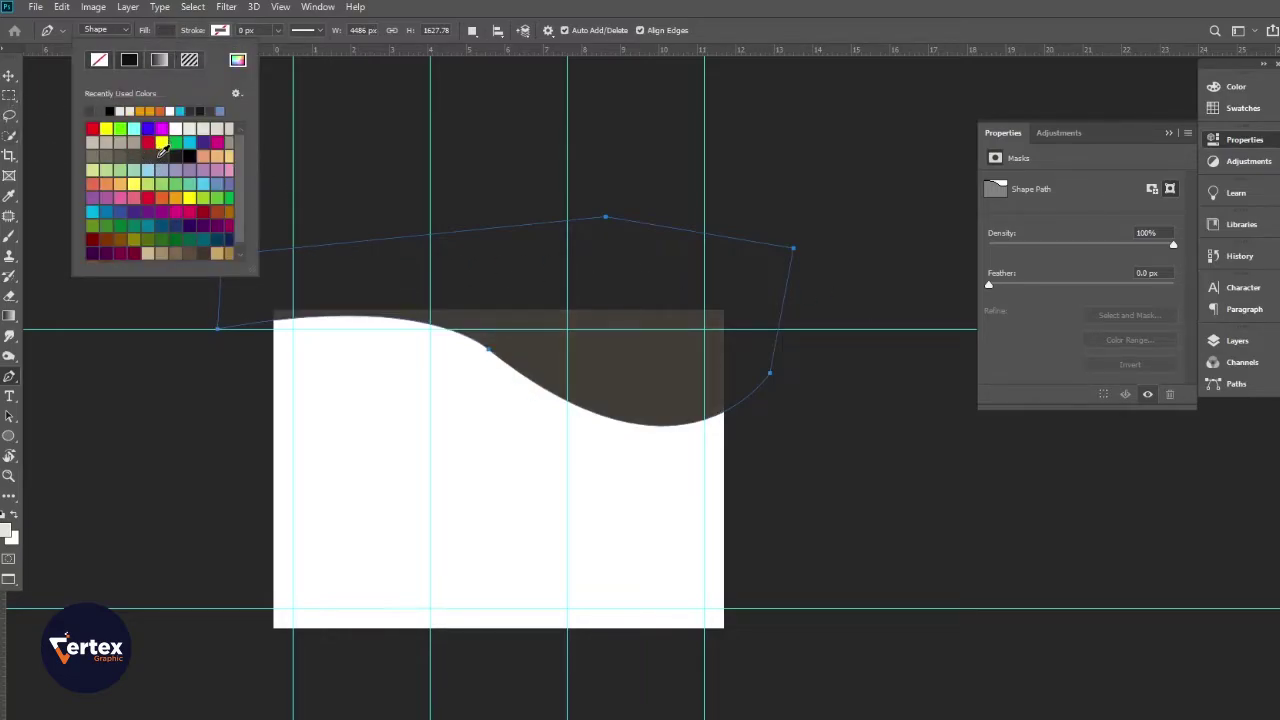
Step: Move the wave shape's layer below the circle's layer
left_click(9, 76)
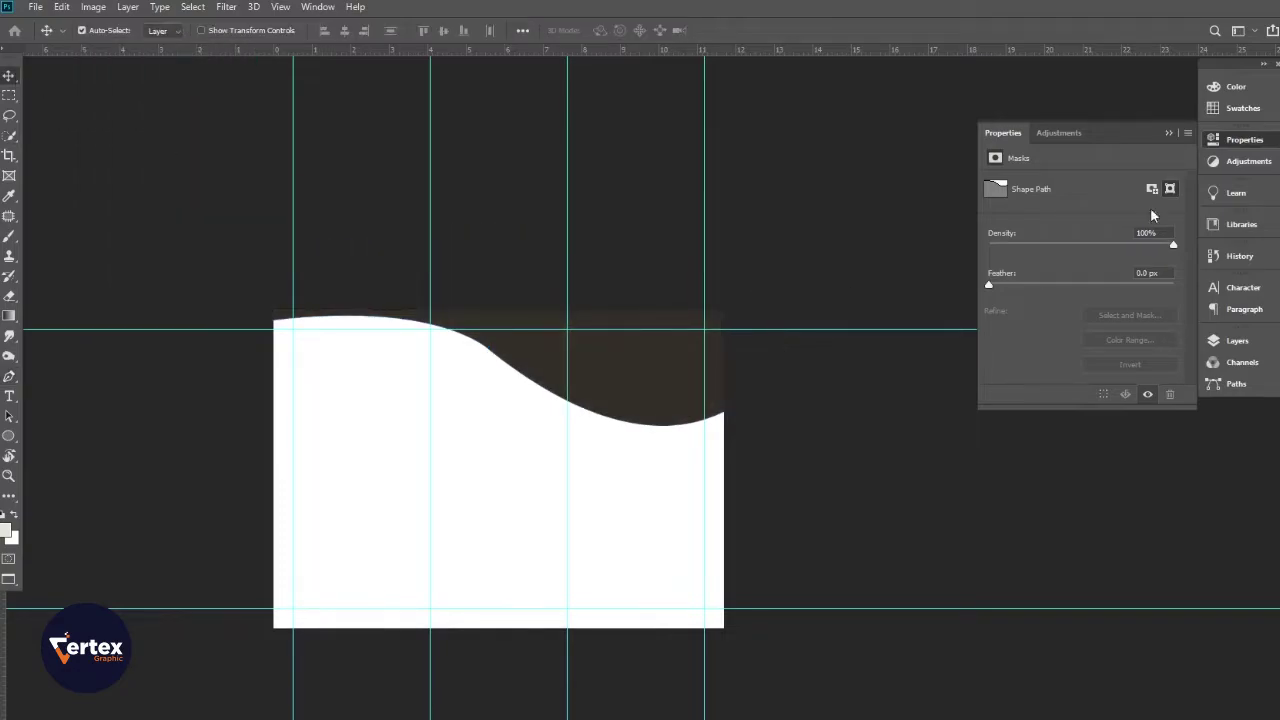
left_click(1168, 135)
left_click(1237, 341)
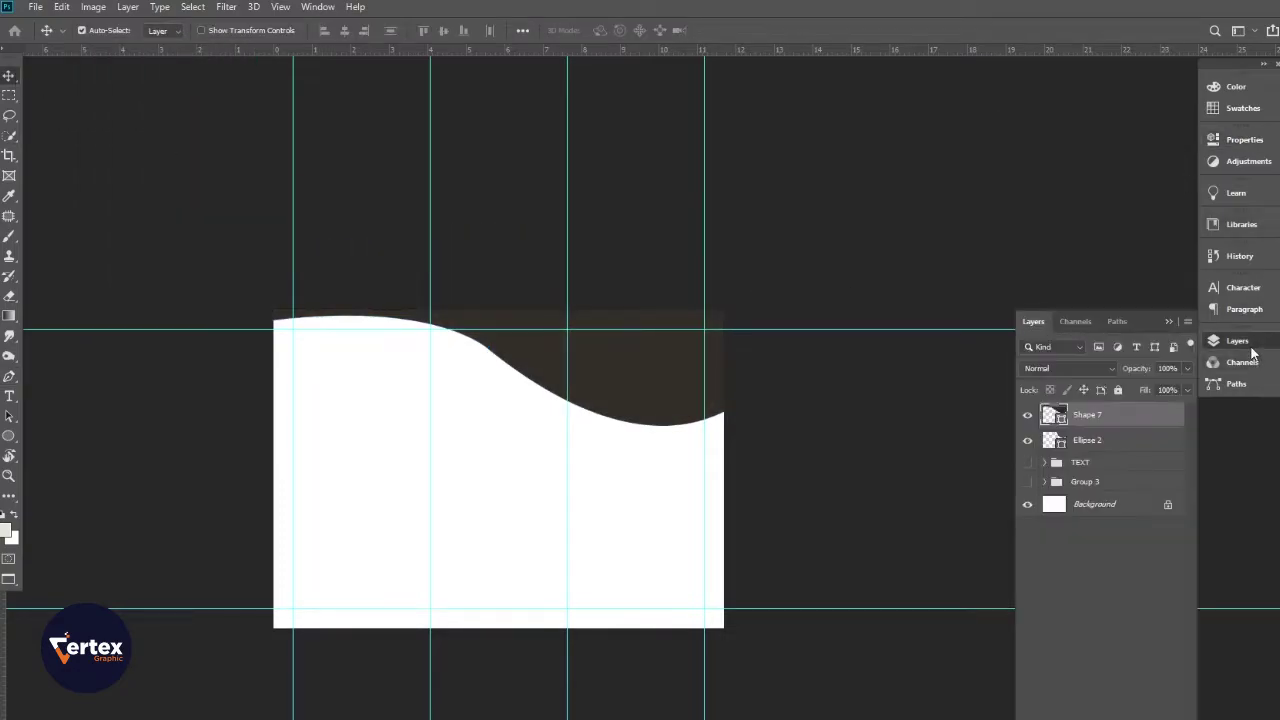
left_click_drag(1132, 414, 1135, 448)
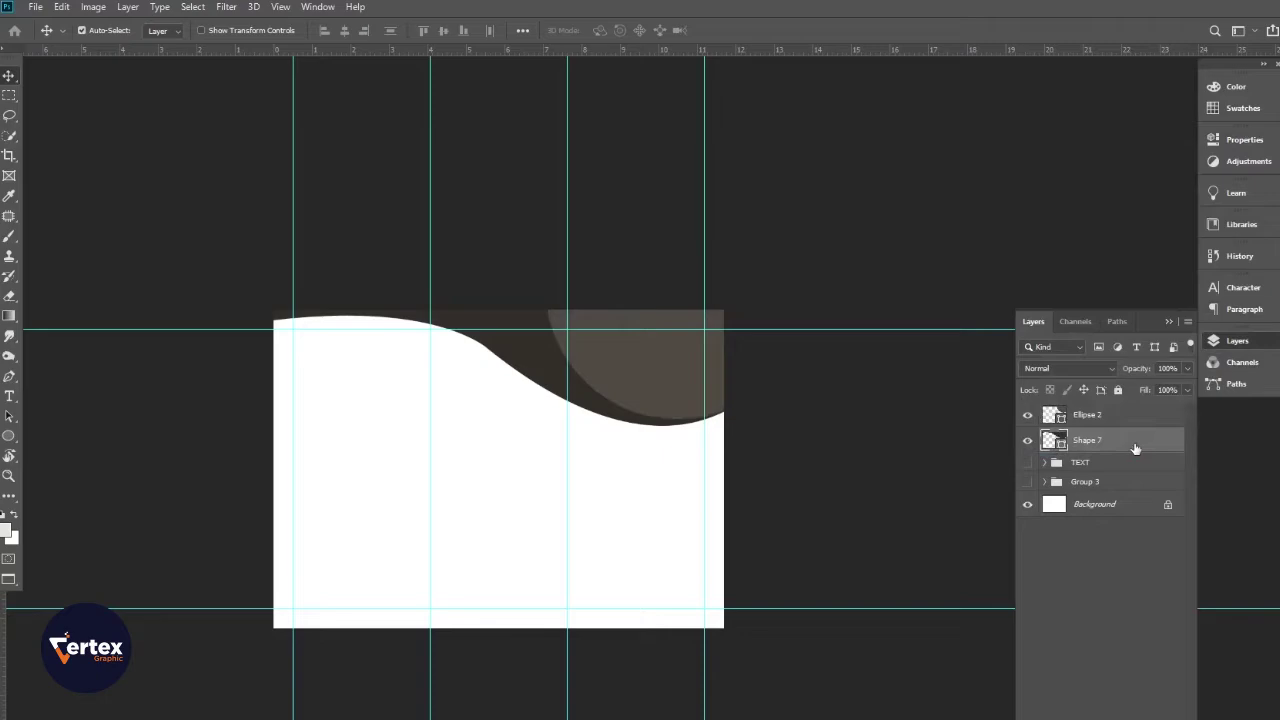
left_click(1165, 322)
Step: Rotate the wave shape about -0.29° and shift it slightly down to a Y position of about 150 px
left_click_drag(520, 434, 603, 418)
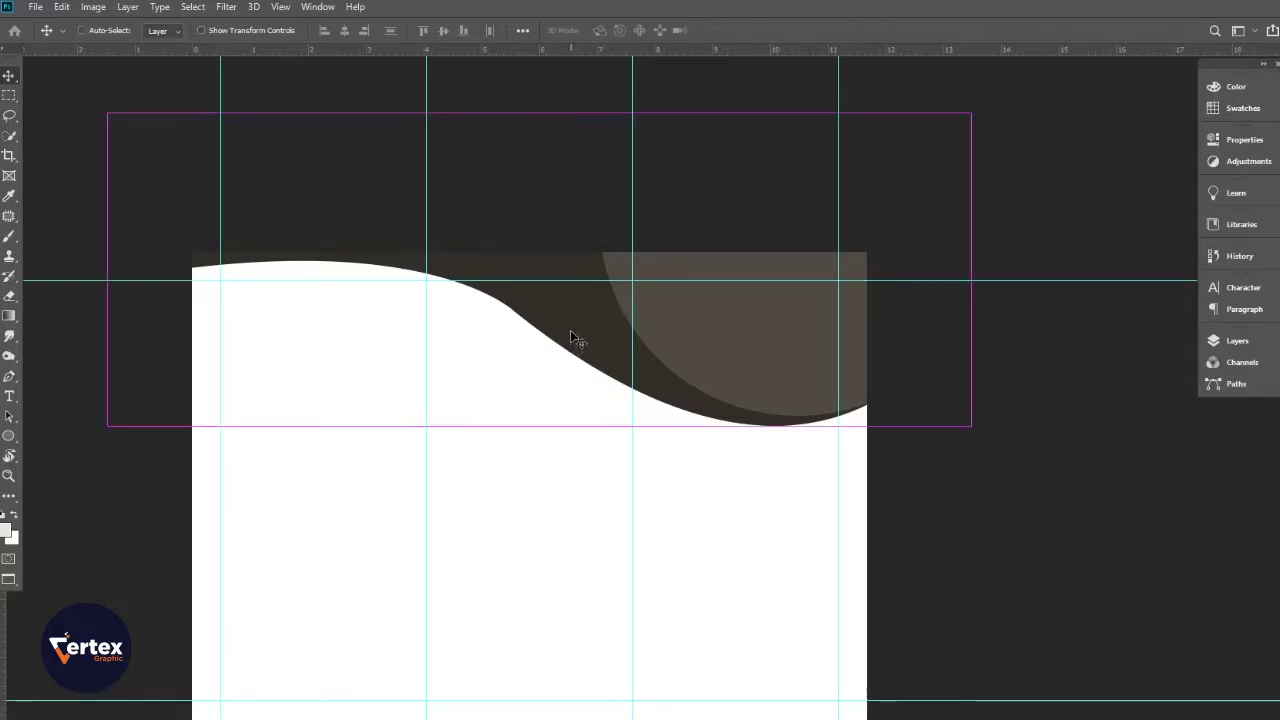
key("ctrl+t")
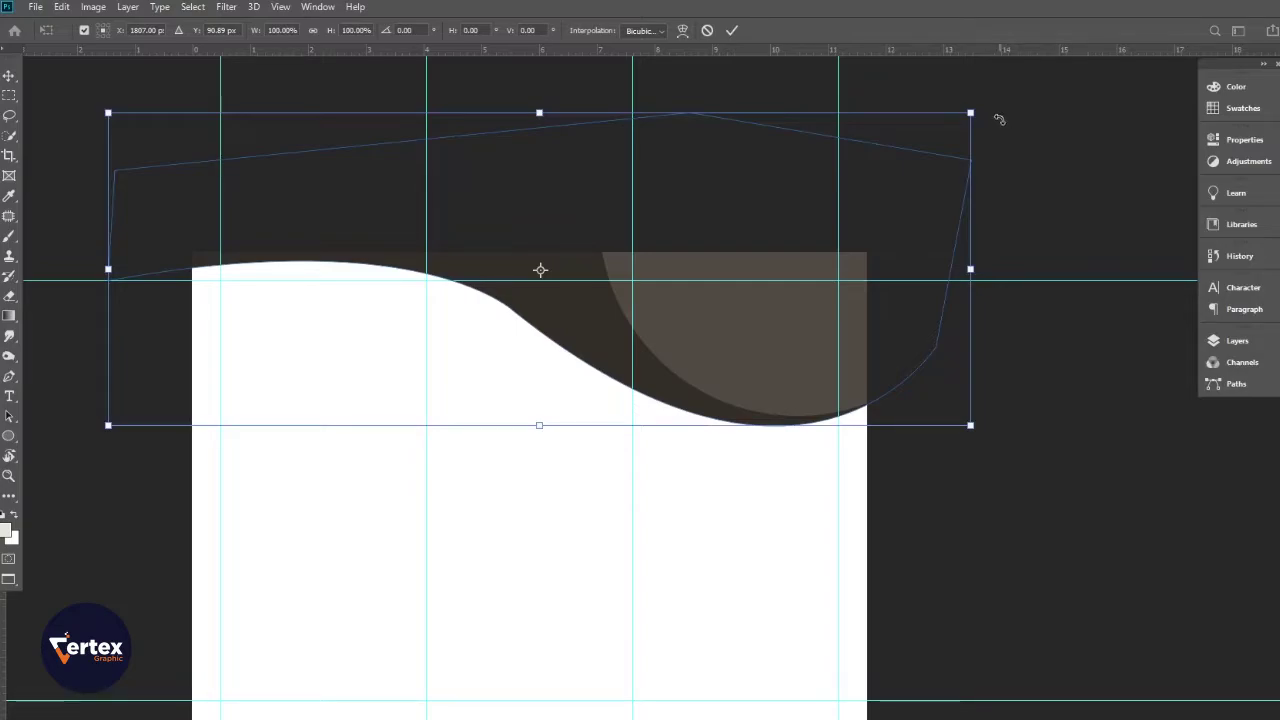
left_click_drag(1000, 117, 998, 117)
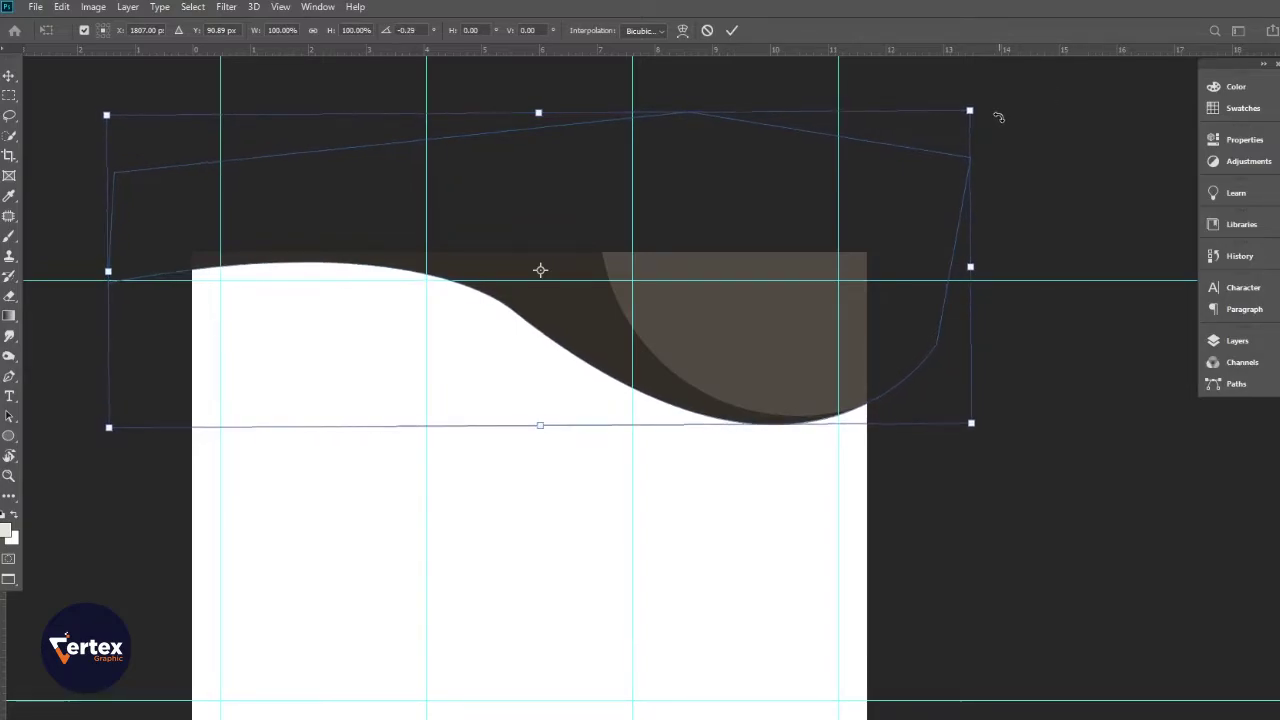
left_click_drag(537, 225, 537, 226)
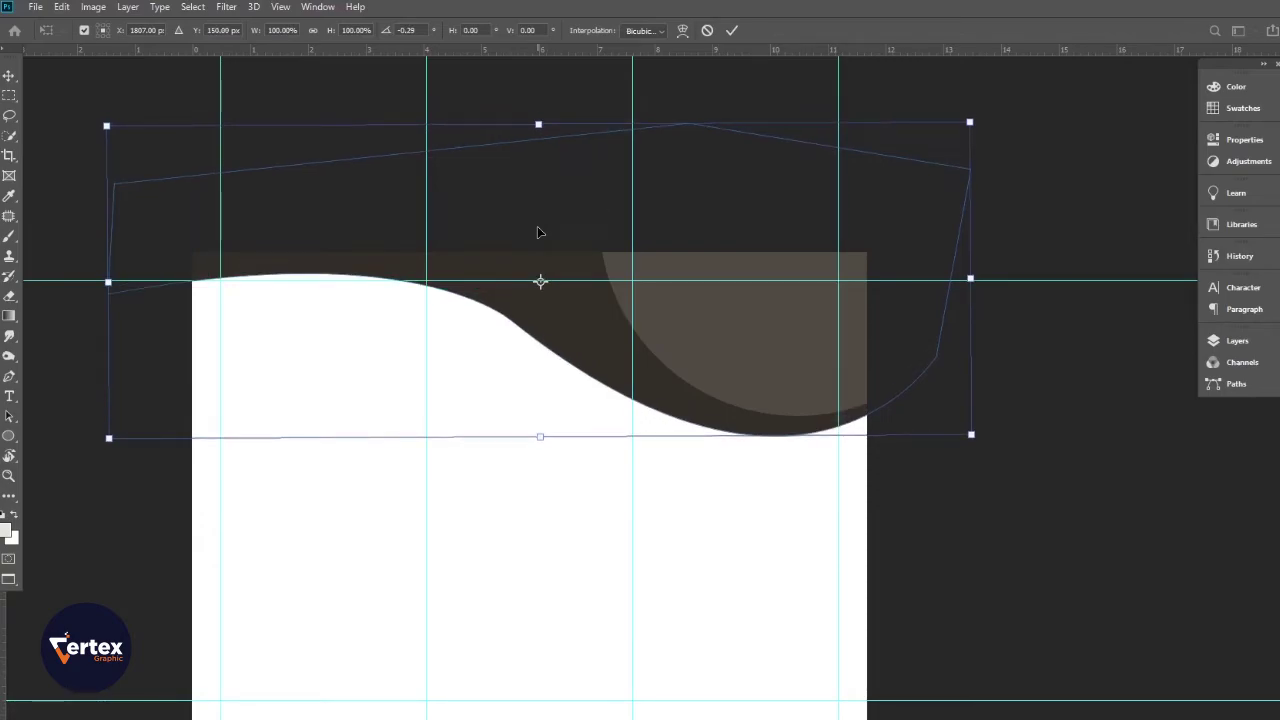
key("Return")
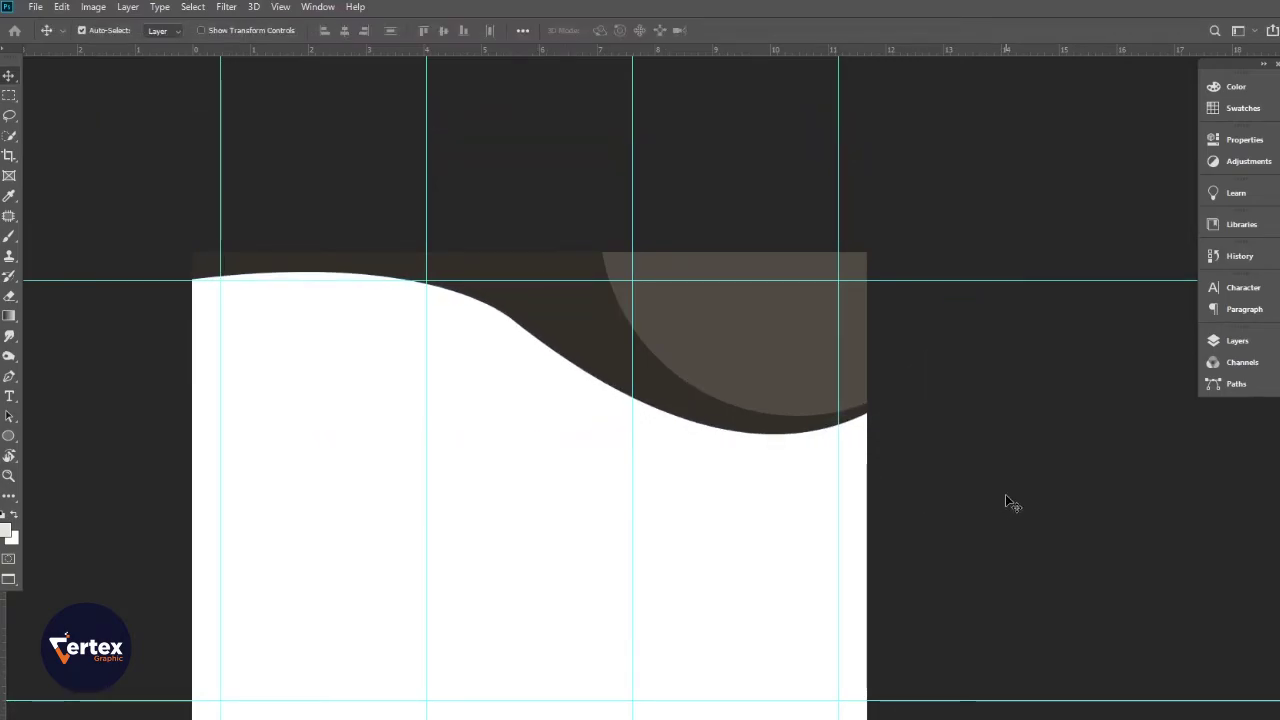
Step: Draw a second S-curve with the Pen tool just below the first wave, from beyond the canvas's left edge to beyond its right edge
left_click_drag(509, 371, 519, 328)
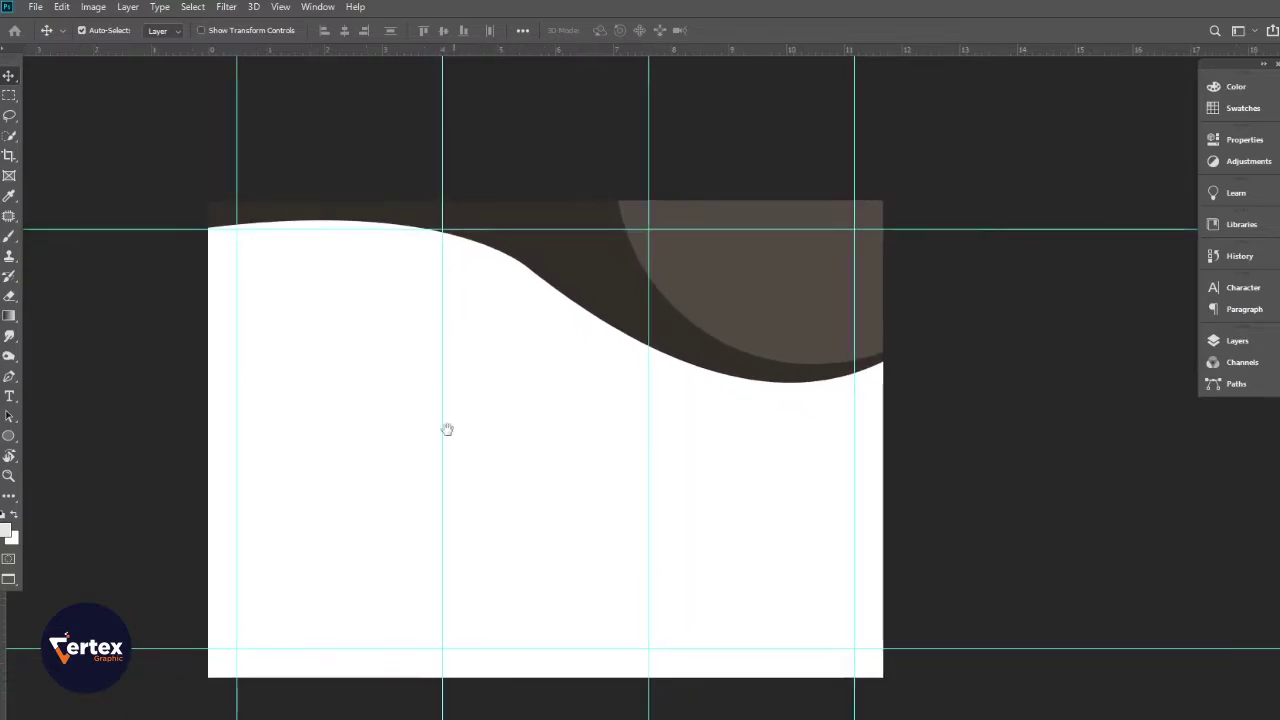
left_click(9, 379)
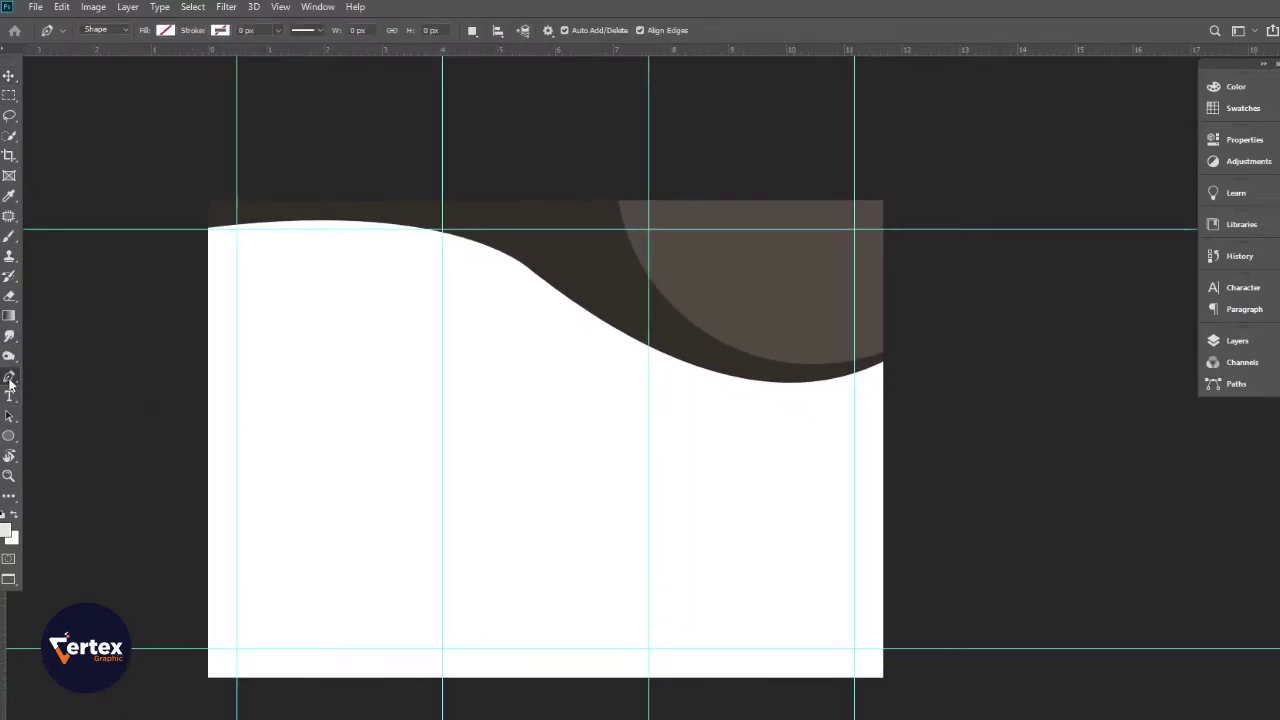
left_click(144, 289)
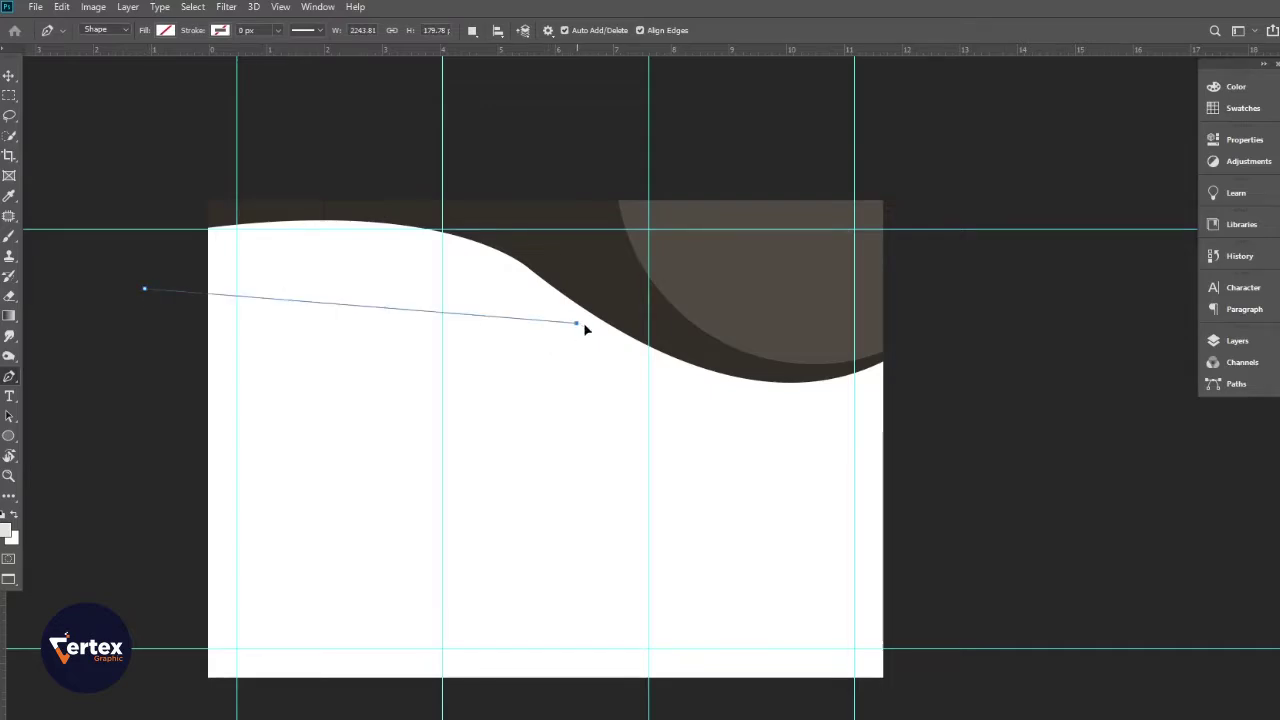
left_click_drag(577, 323, 752, 492)
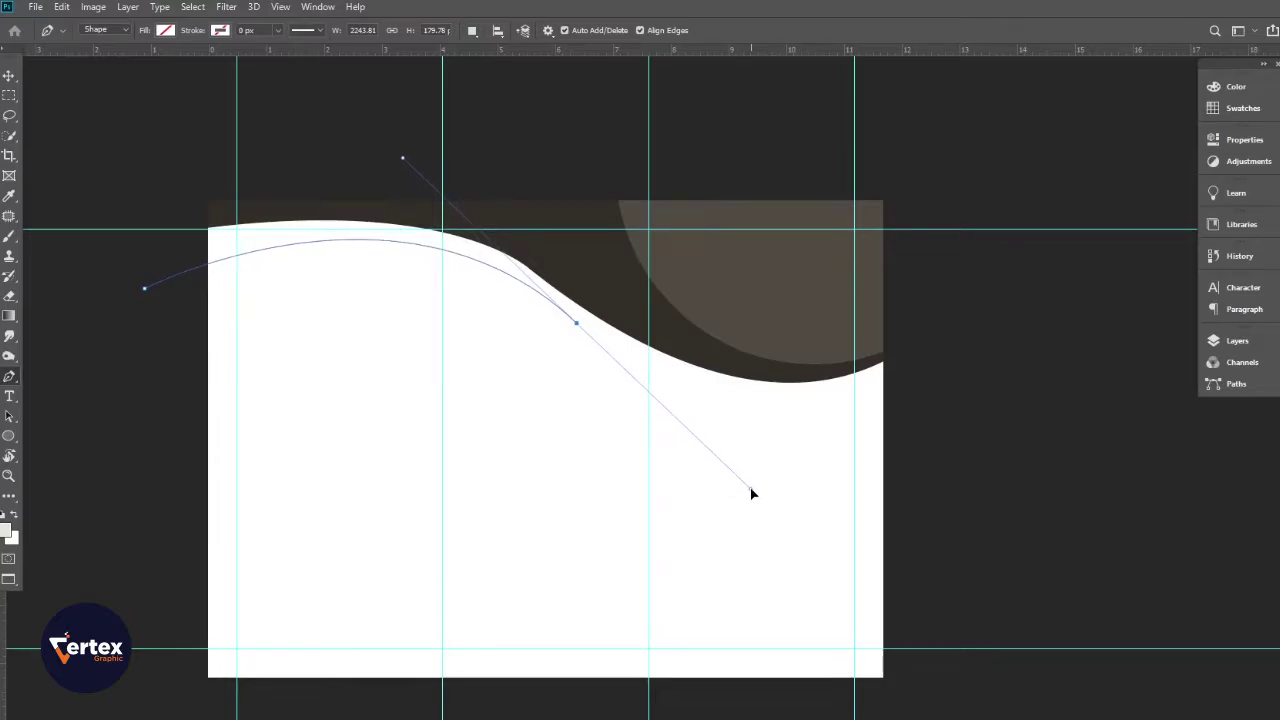
left_click_drag(753, 493, 720, 492)
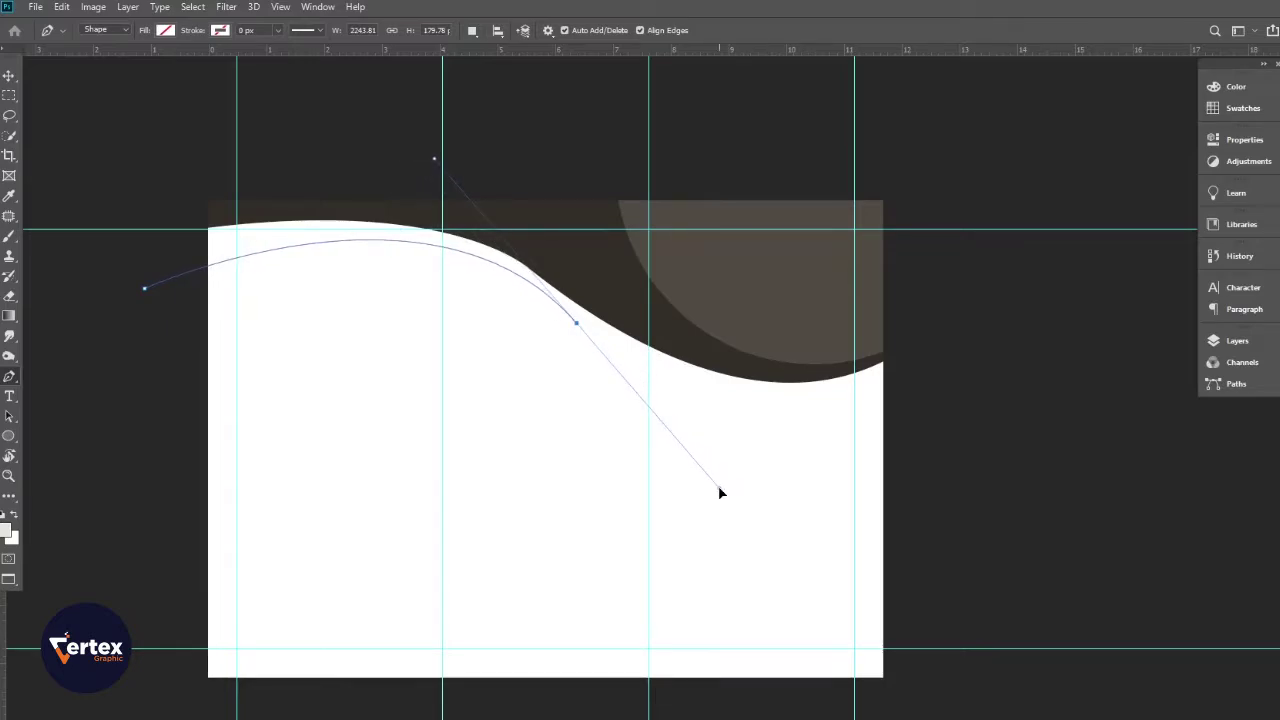
left_click(580, 330, "alt")
scroll(705, 380, "down", 1)
left_click_drag(654, 437, 558, 494)
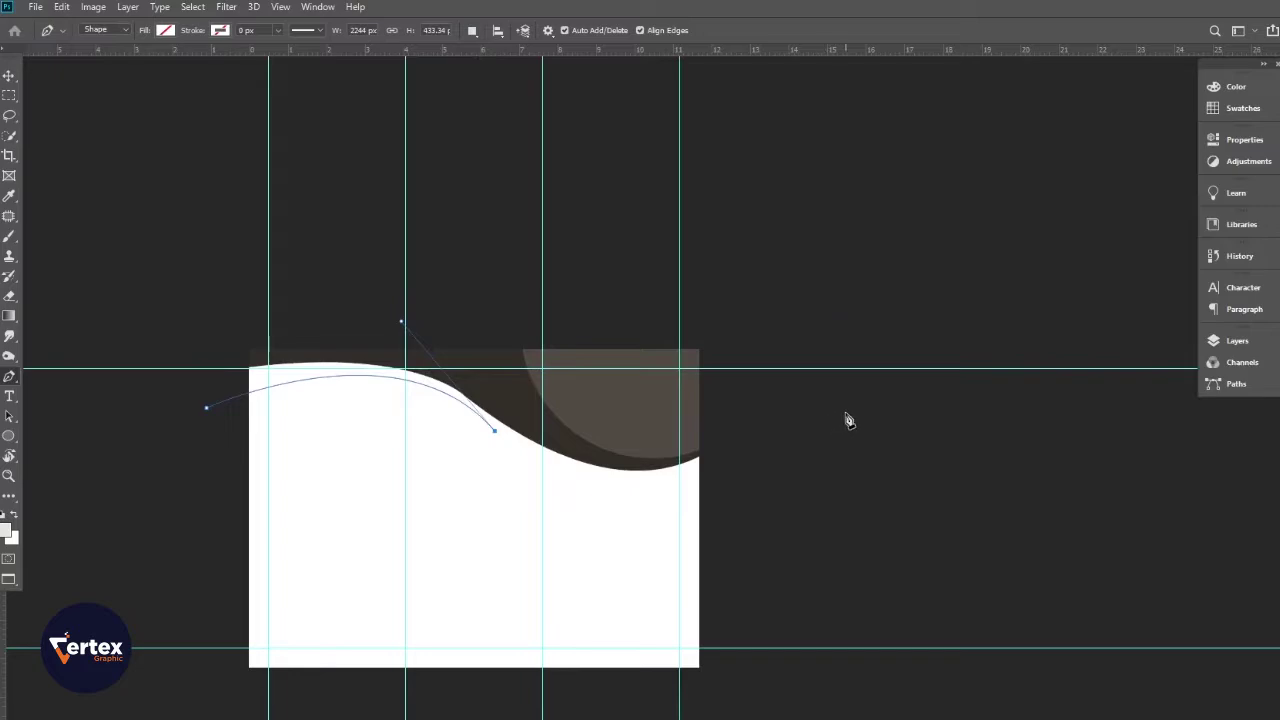
left_click_drag(832, 418, 1077, 291)
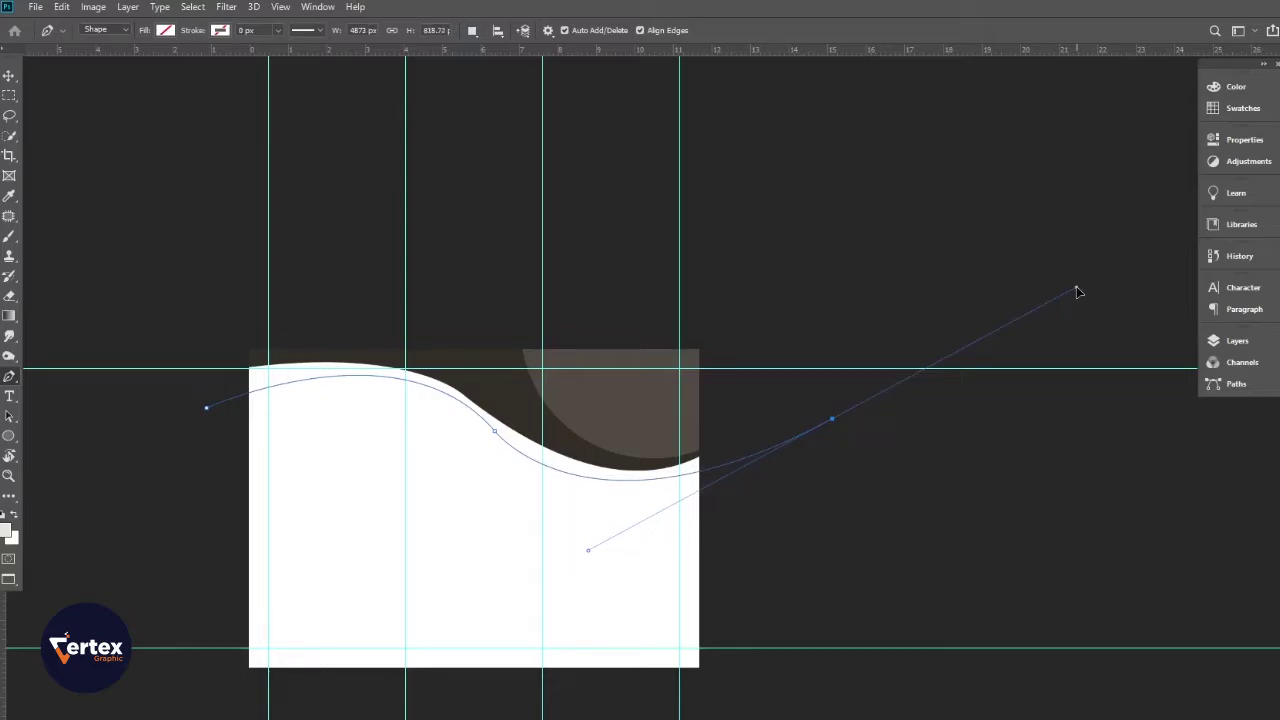
left_click(833, 420)
Step: Close the second wave path above the canvas, making a shape about 5115 by 1685 px, and fill it with near-black brown
left_click(786, 271)
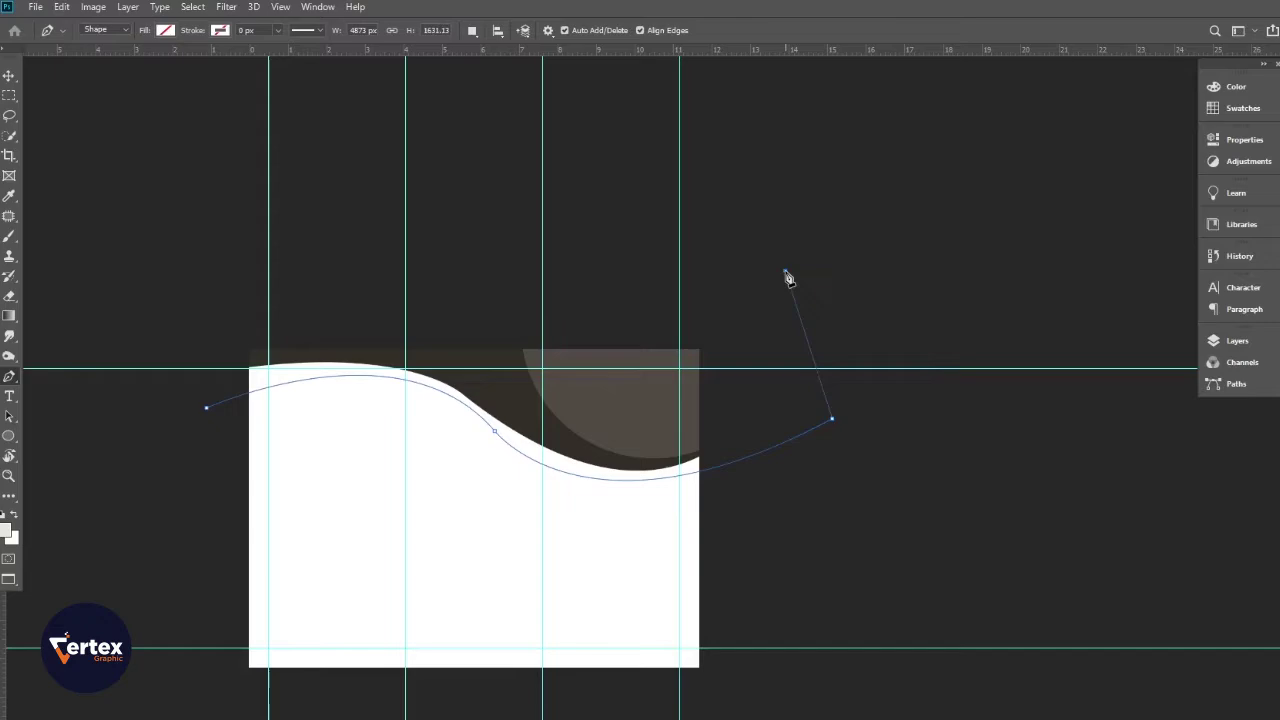
left_click(176, 265)
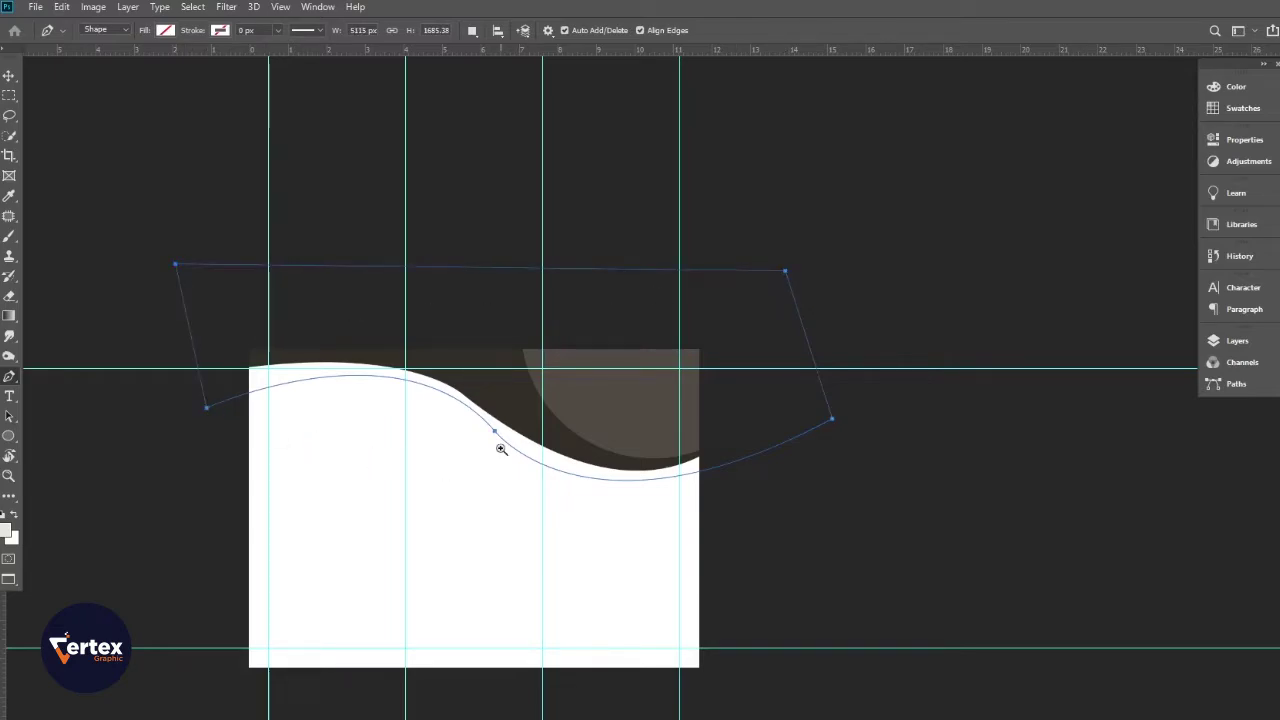
scroll(499, 452, "up", 2)
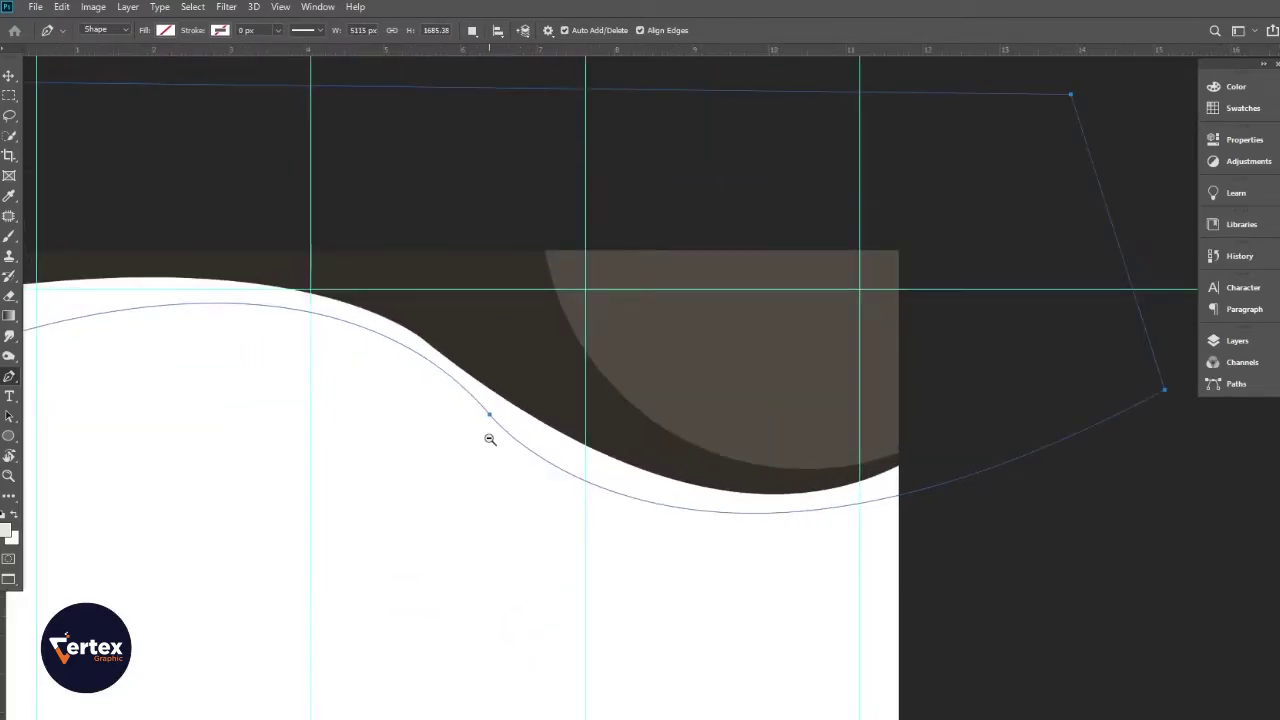
left_click(500, 434, "alt")
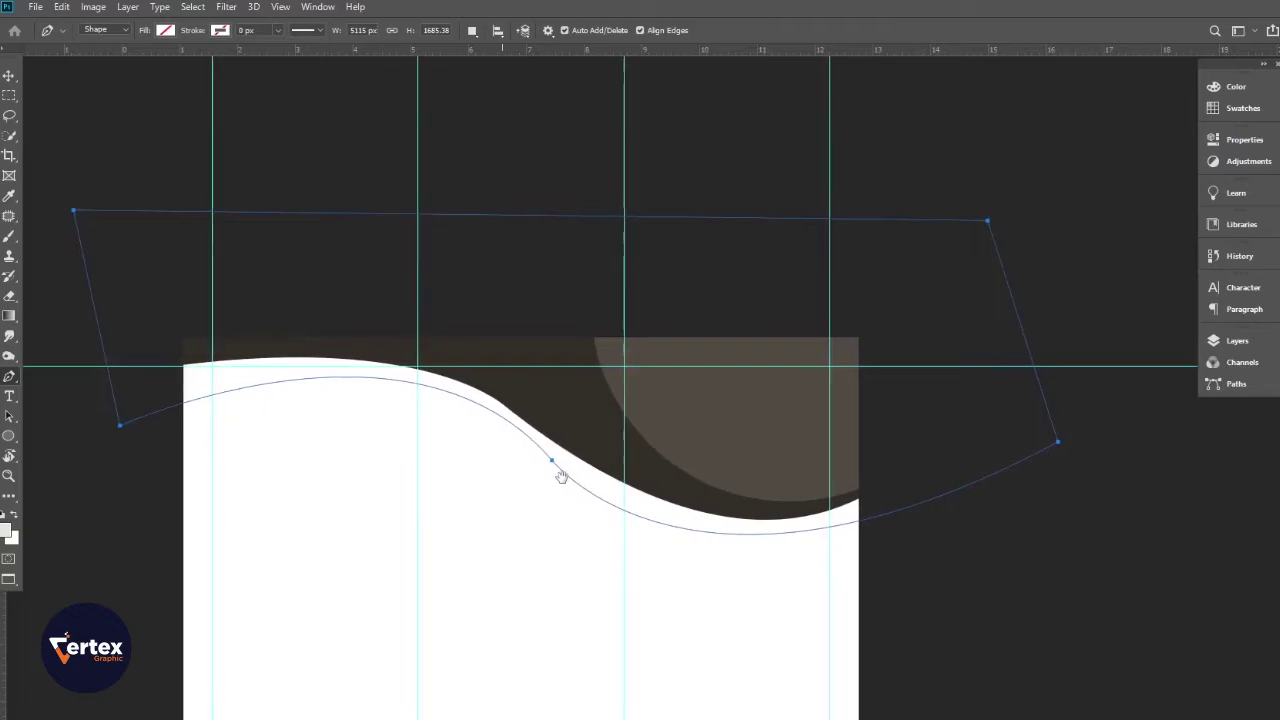
left_click(1226, 345)
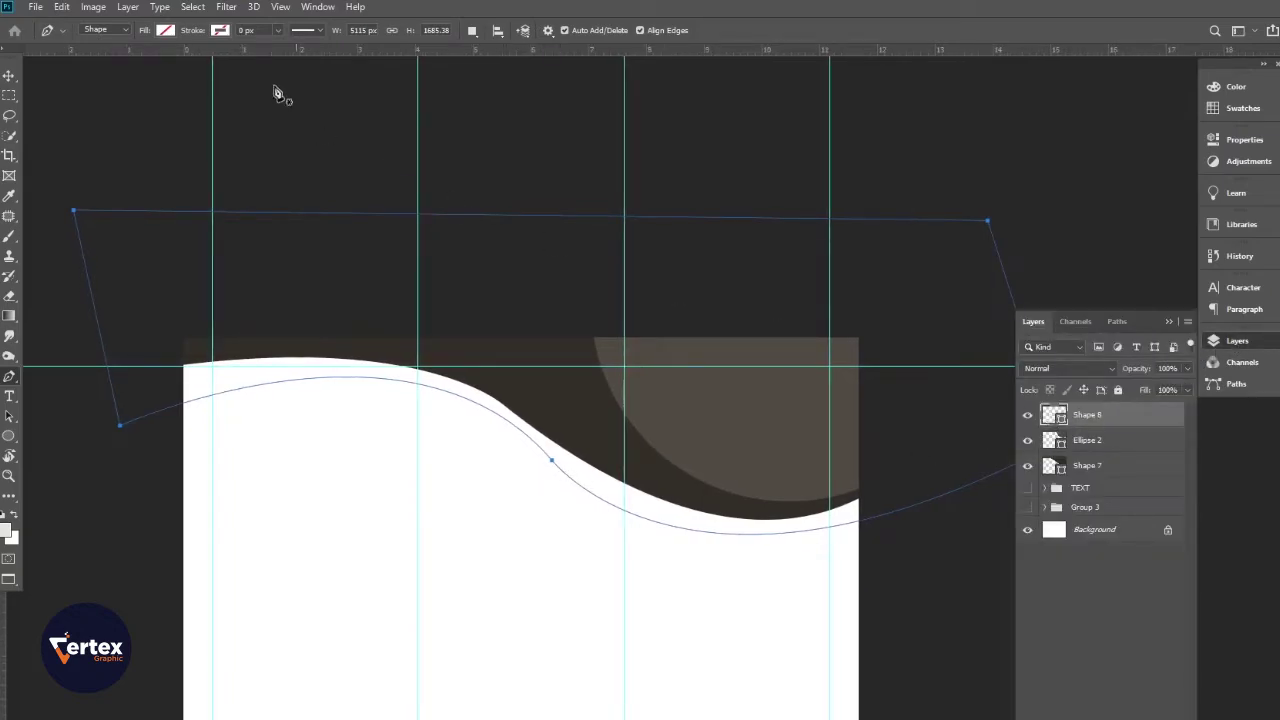
left_click(164, 32)
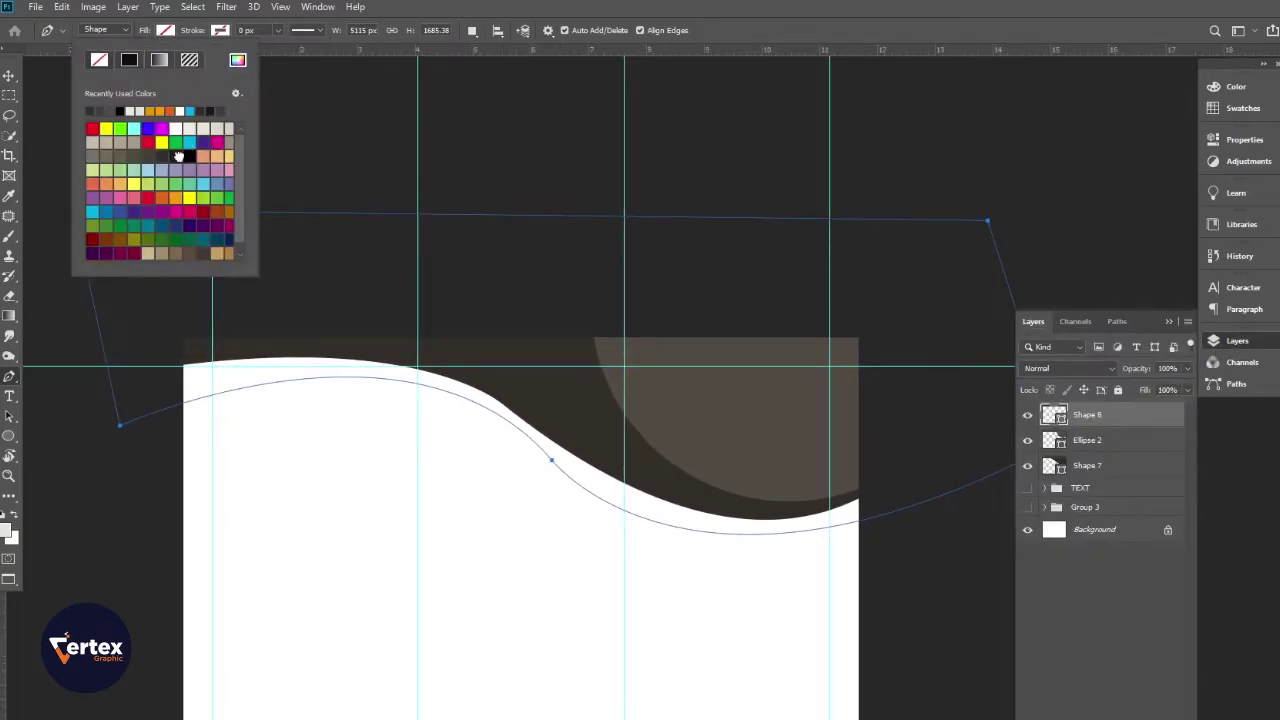
left_click(180, 156)
Step: Move the near-black wave's layer below the first wave's layer, keeping it above the TEXT group
left_click(8, 75)
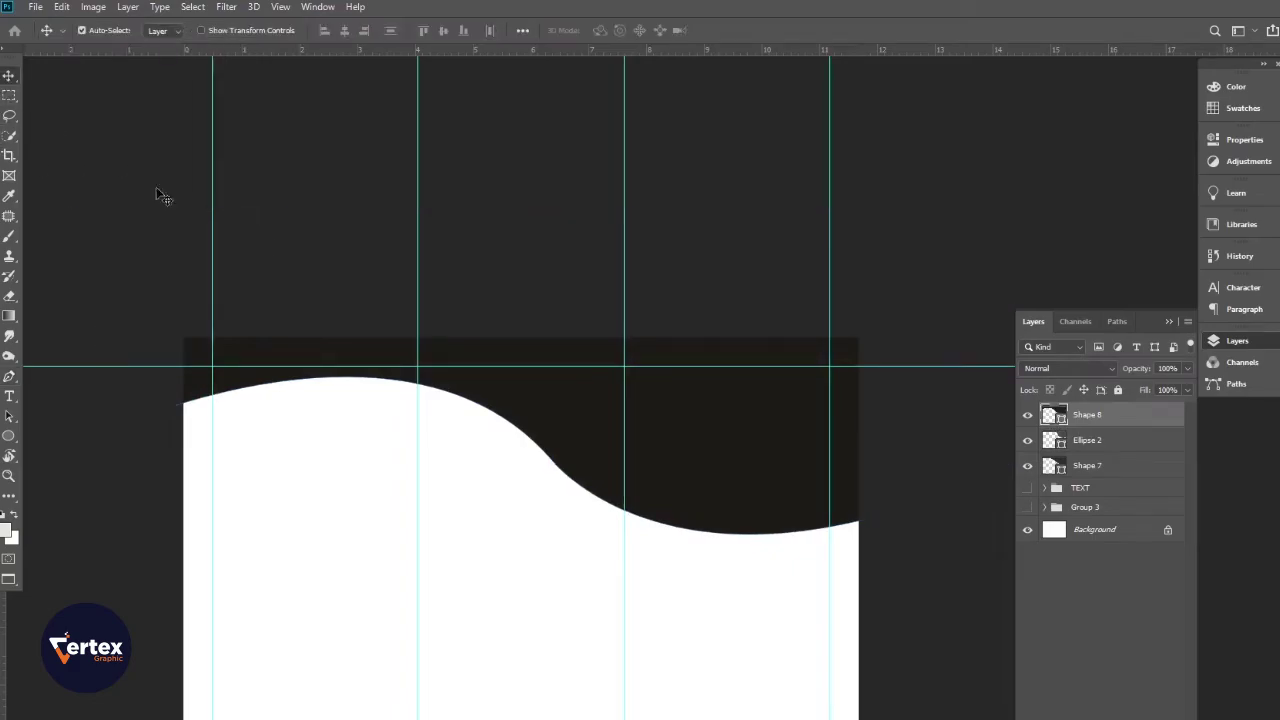
left_click_drag(1133, 415, 1133, 478)
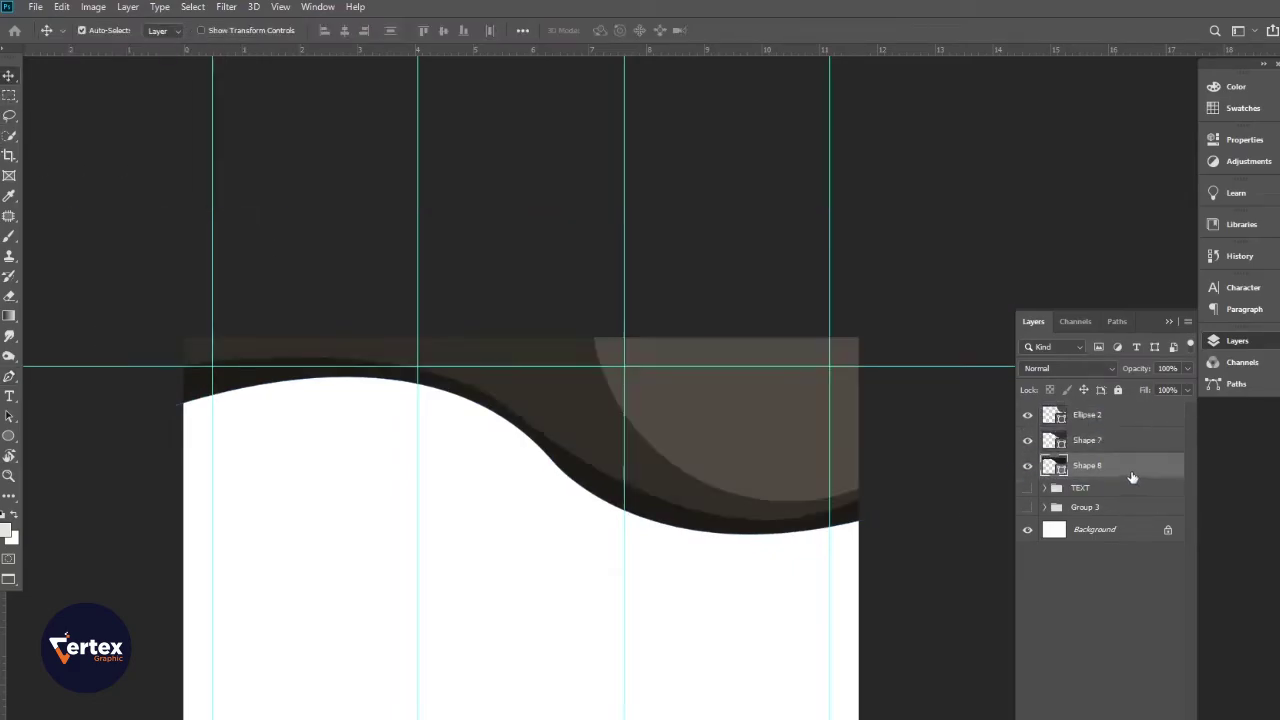
left_click(584, 494, "ctrl")
left_click_drag(594, 488, 699, 506)
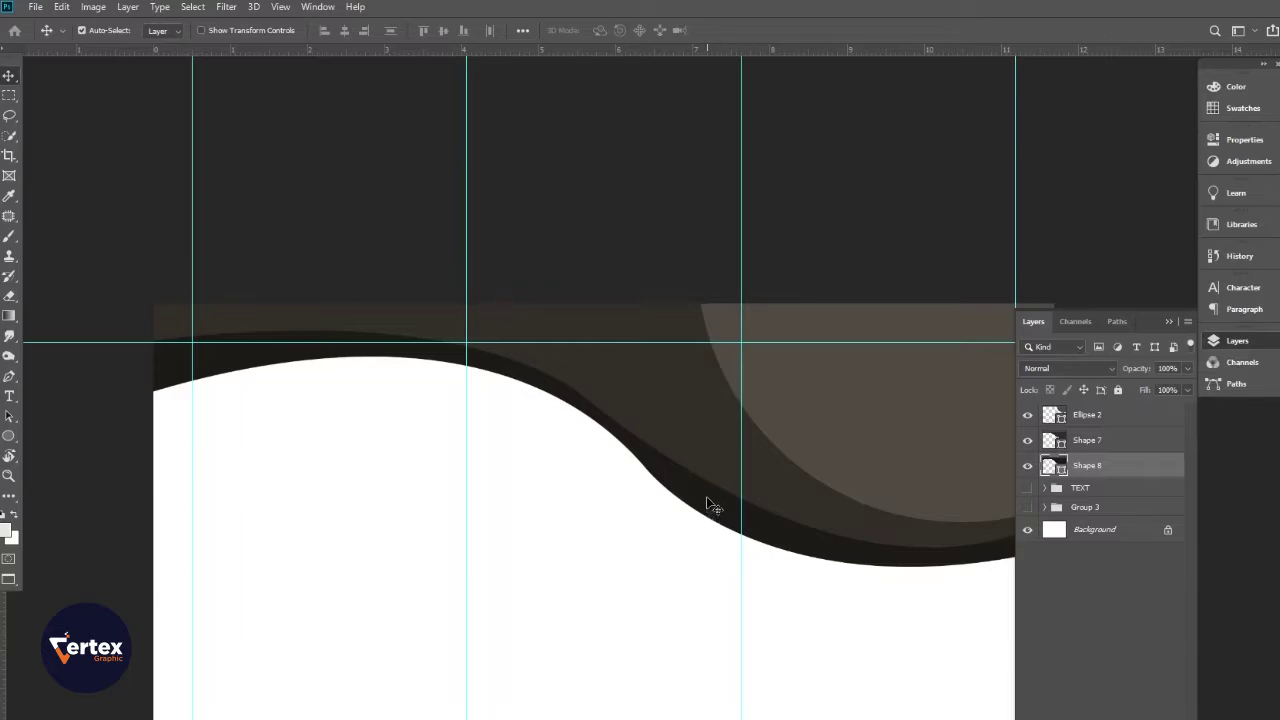
Step: Delete the near-black wave shape beneath the first wave
key("Delete")
left_click(620, 476, "ctrl+alt")
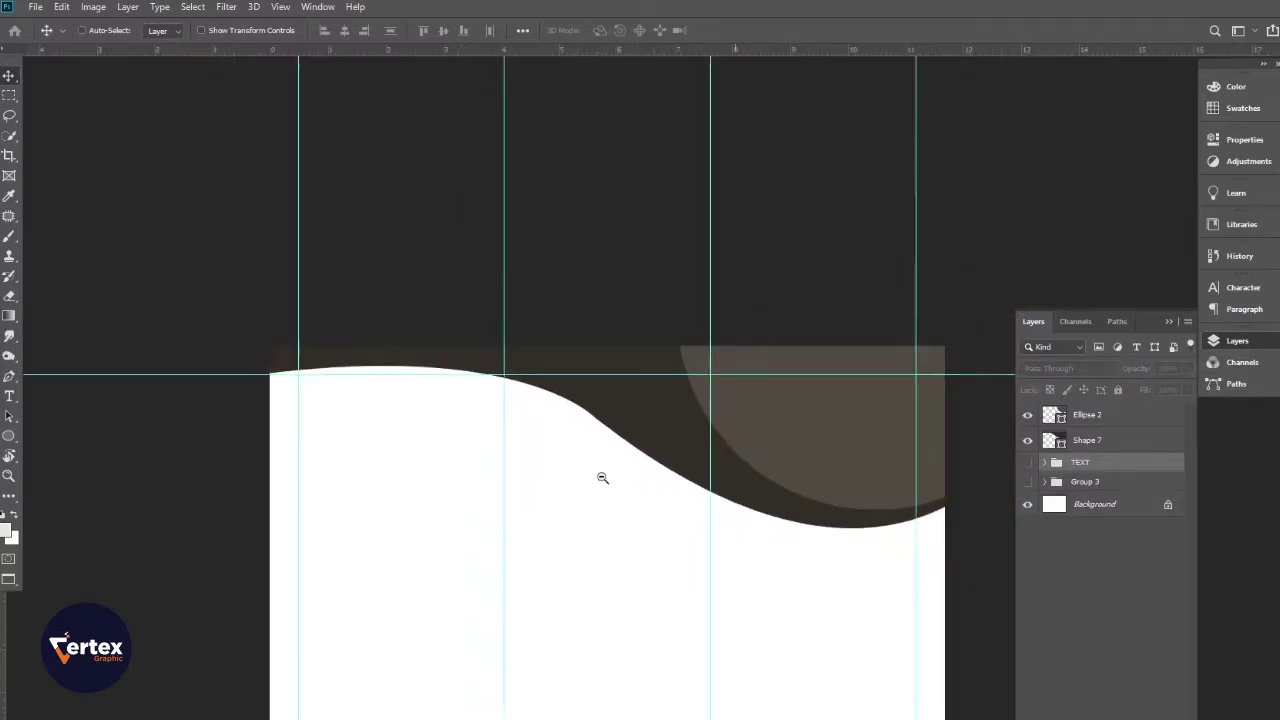
left_click_drag(602, 477, 546, 451)
left_click(165, 470)
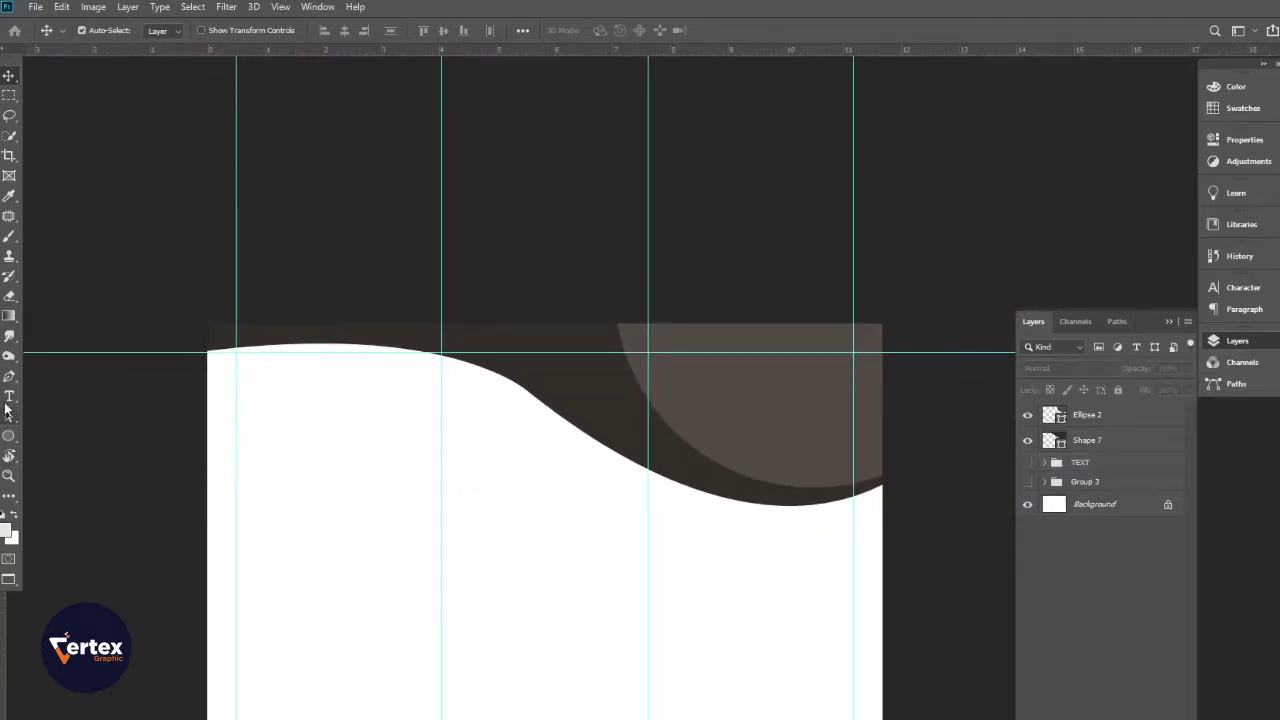
Step: Redraw the second S-curve with the Pen tool, from beyond the canvas's left edge, under the first wave, to beyond its right edge
key("p")
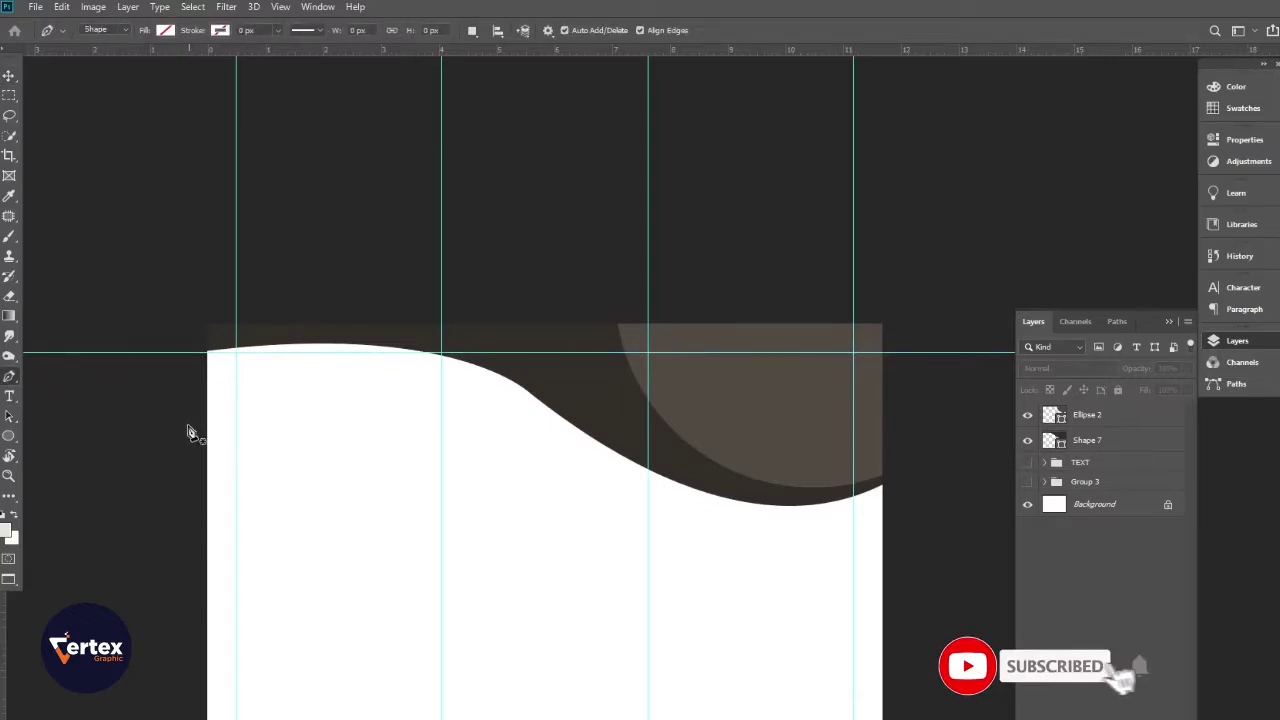
left_click(107, 431)
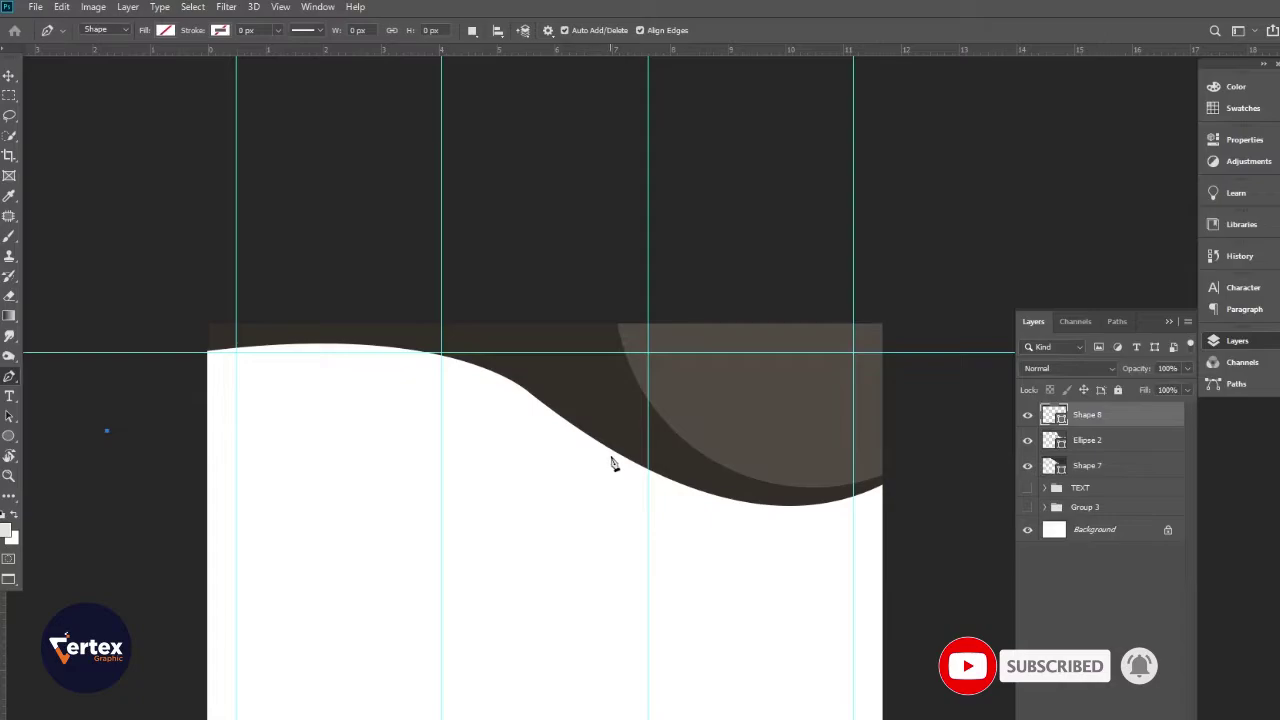
left_click_drag(610, 465, 810, 659)
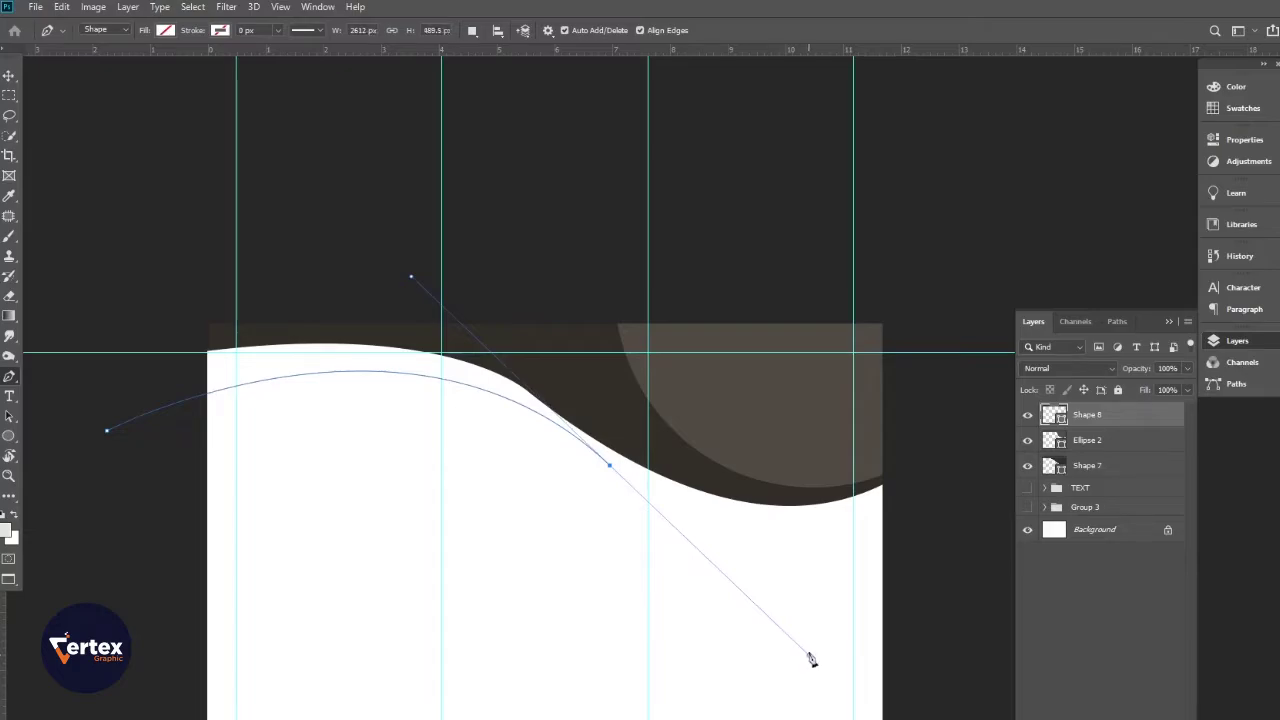
left_click(610, 466, "alt")
left_click(776, 527, "alt")
left_click_drag(748, 540, 509, 631)
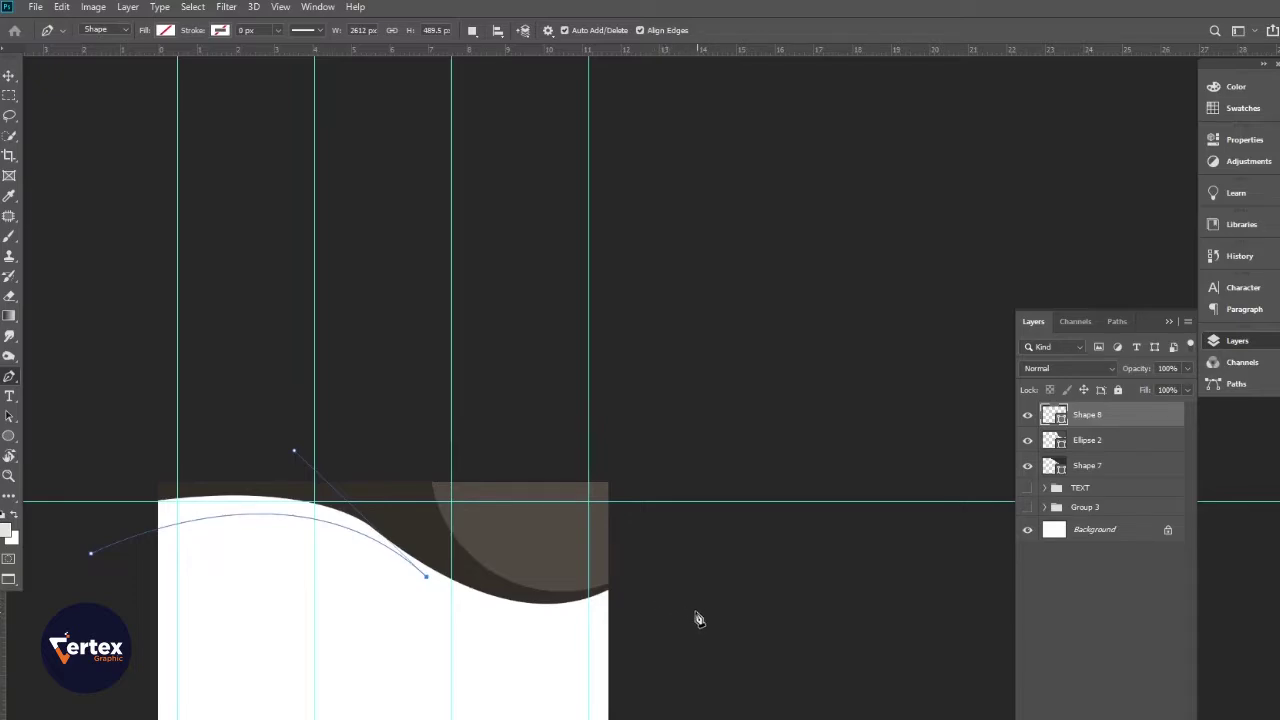
left_click_drag(695, 611, 857, 556)
Step: Close the wave path above the canvas, making a shape about 4902 by 1772 px, and fill it with black
left_click_drag(697, 617, 720, 409)
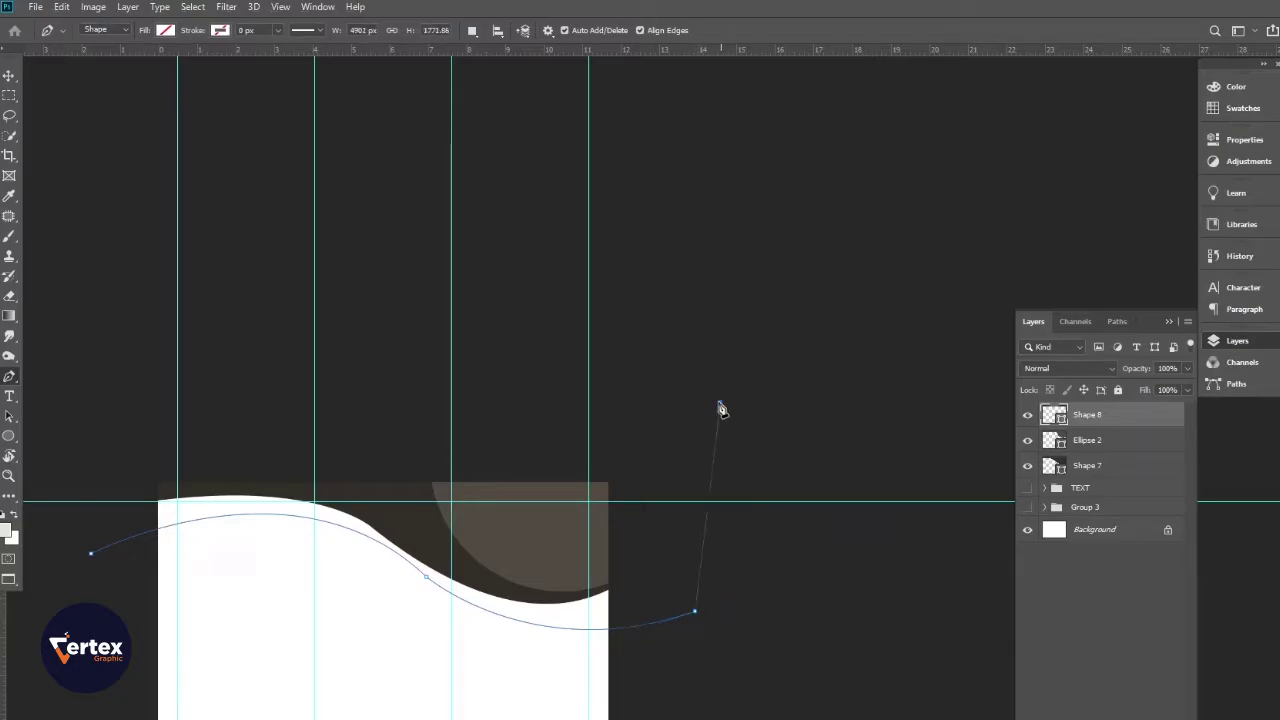
scroll(723, 403, "left", 3)
left_click(265, 376)
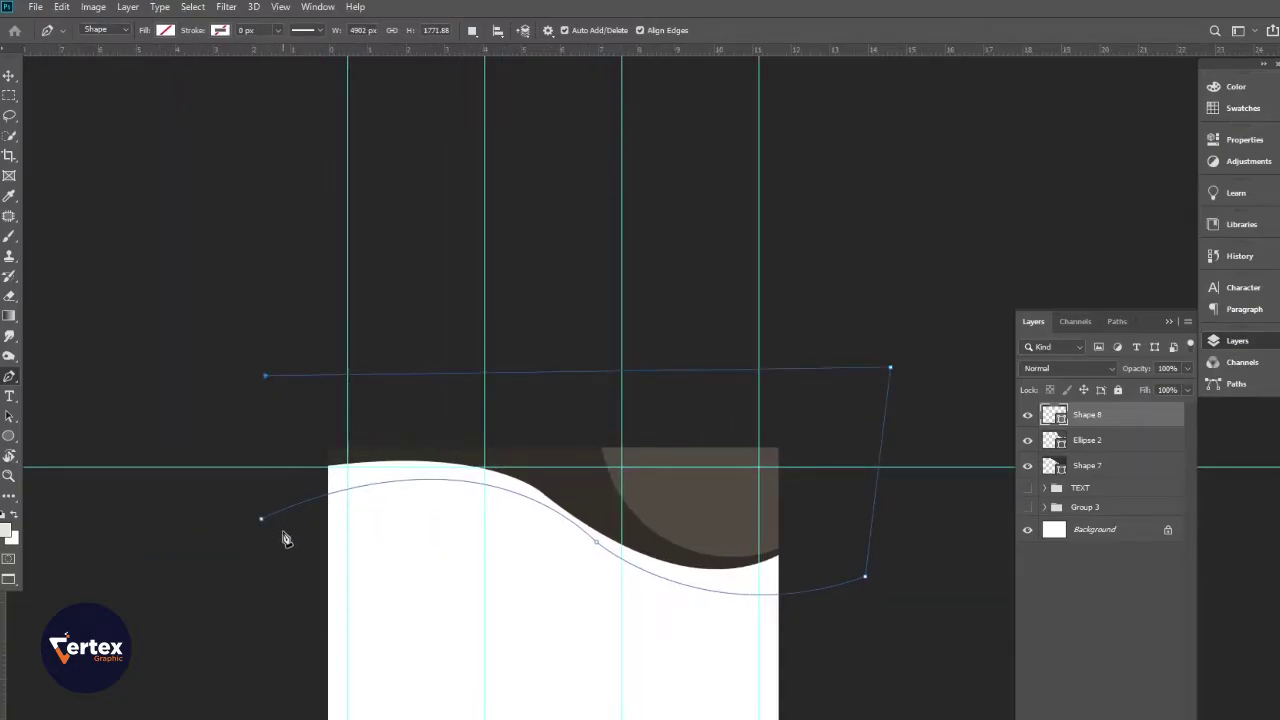
left_click(261, 518)
left_click(166, 31)
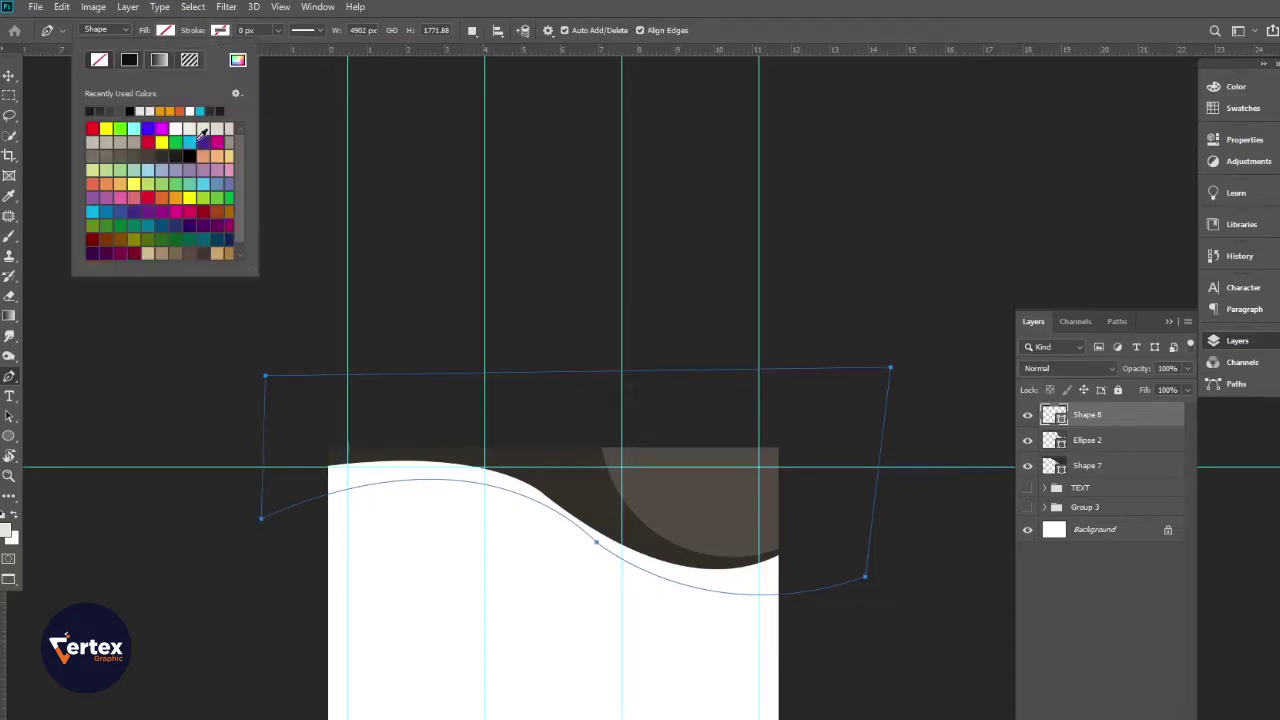
left_click(196, 156)
Step: Move the black wave's layer below the first wave's layer, keeping it above the TEXT group
key("v")
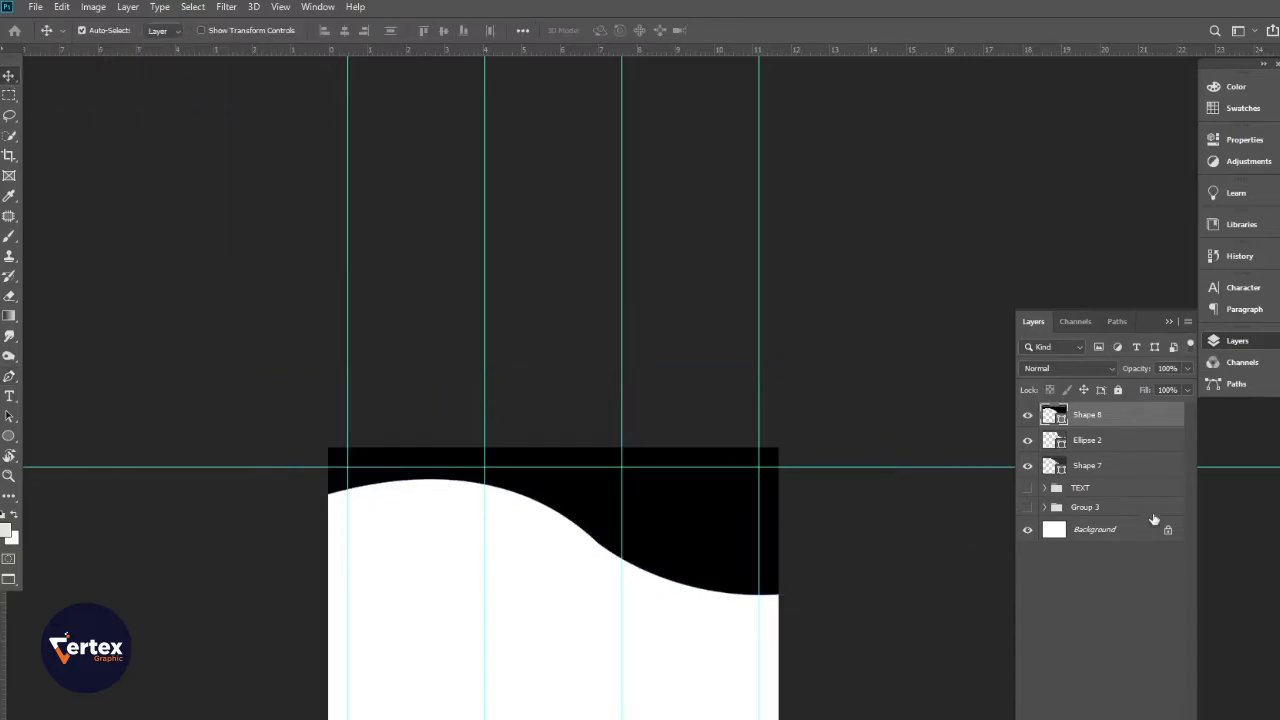
left_click_drag(1143, 428, 1143, 470)
left_click(576, 542, "ctrl")
left_click(577, 540, "ctrl")
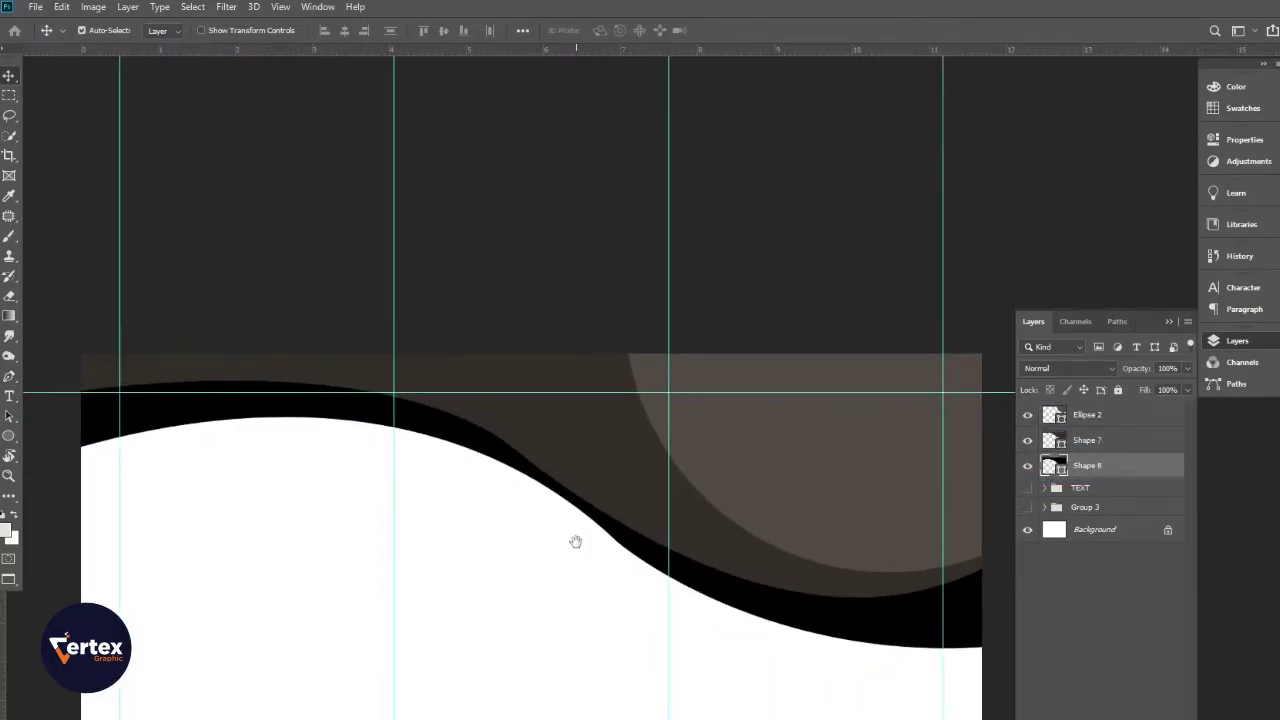
left_click(584, 475, "alt")
left_click_drag(590, 494, 626, 446)
left_click(626, 447, "ctrl")
left_click_drag(643, 489, 674, 358)
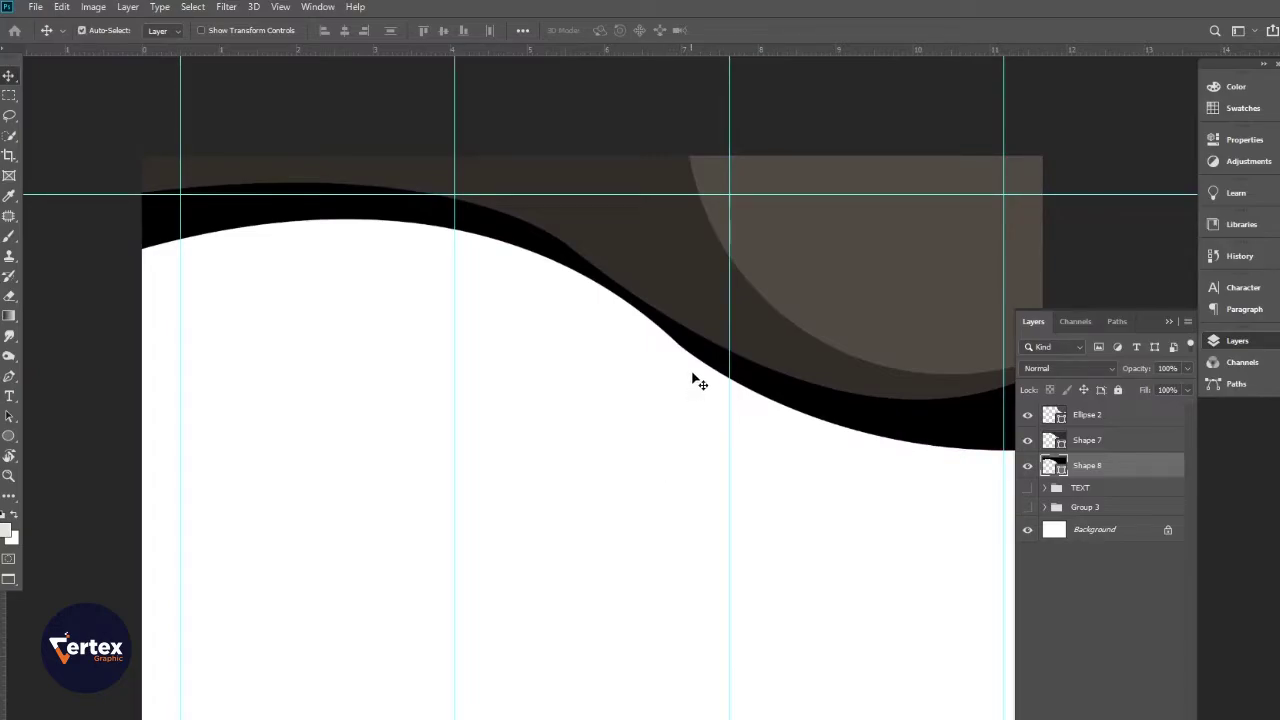
Step: Try to flatten the black wave's lower curve by adjusting the path handle of its right-hand end point
left_click(9, 377)
left_click_drag(662, 334, 540, 458)
key("ctrl+z")
left_click(684, 400, "alt")
left_click(518, 402, "ctrl")
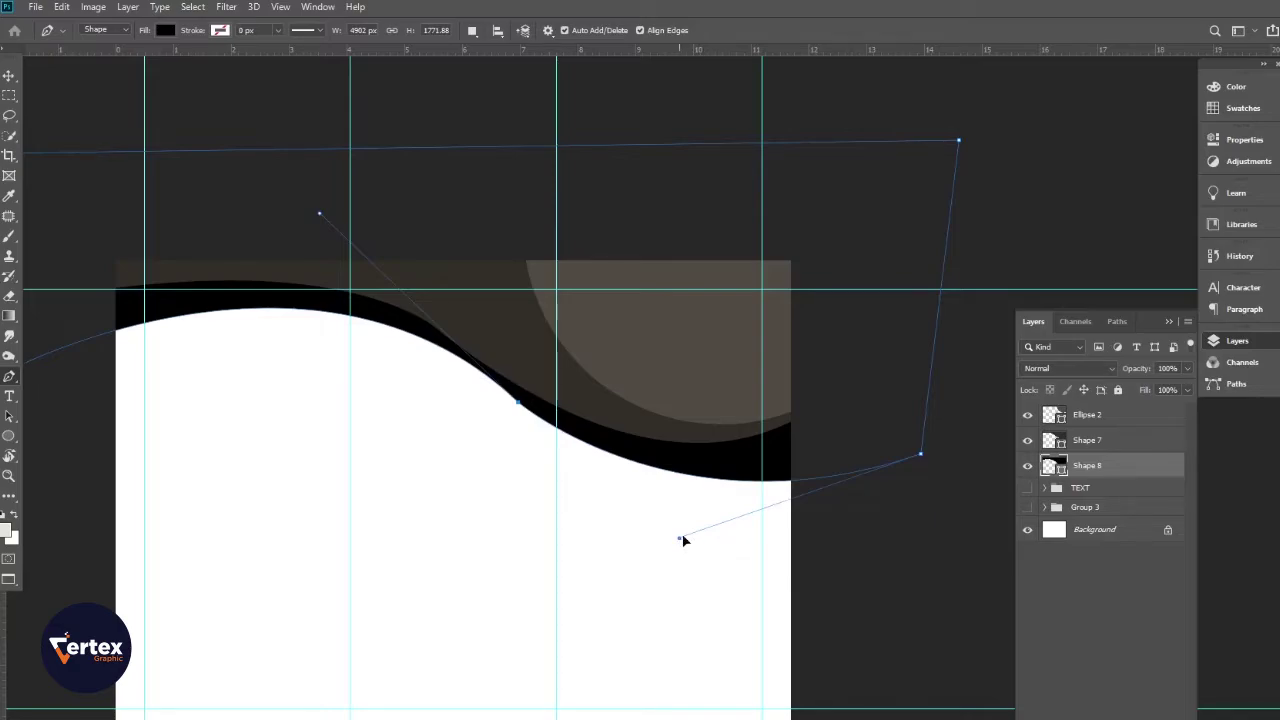
left_click_drag(681, 539, 711, 532)
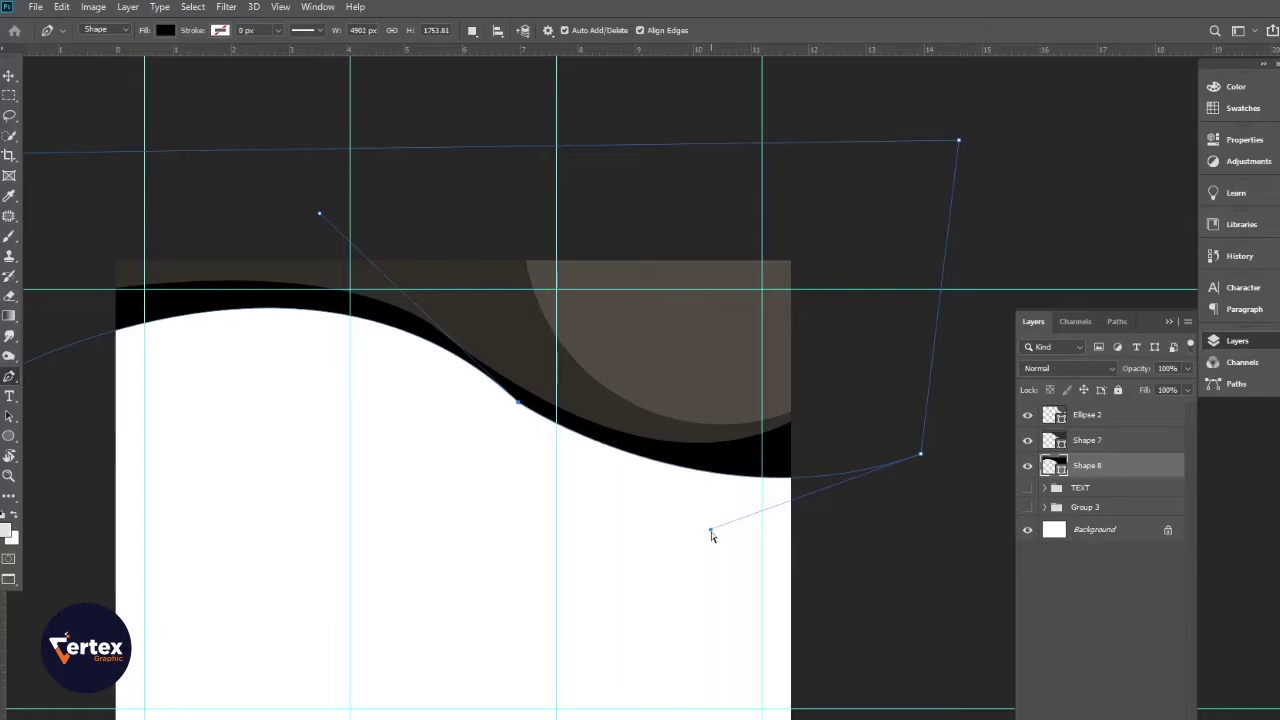
left_click(15, 80)
left_click(852, 605)
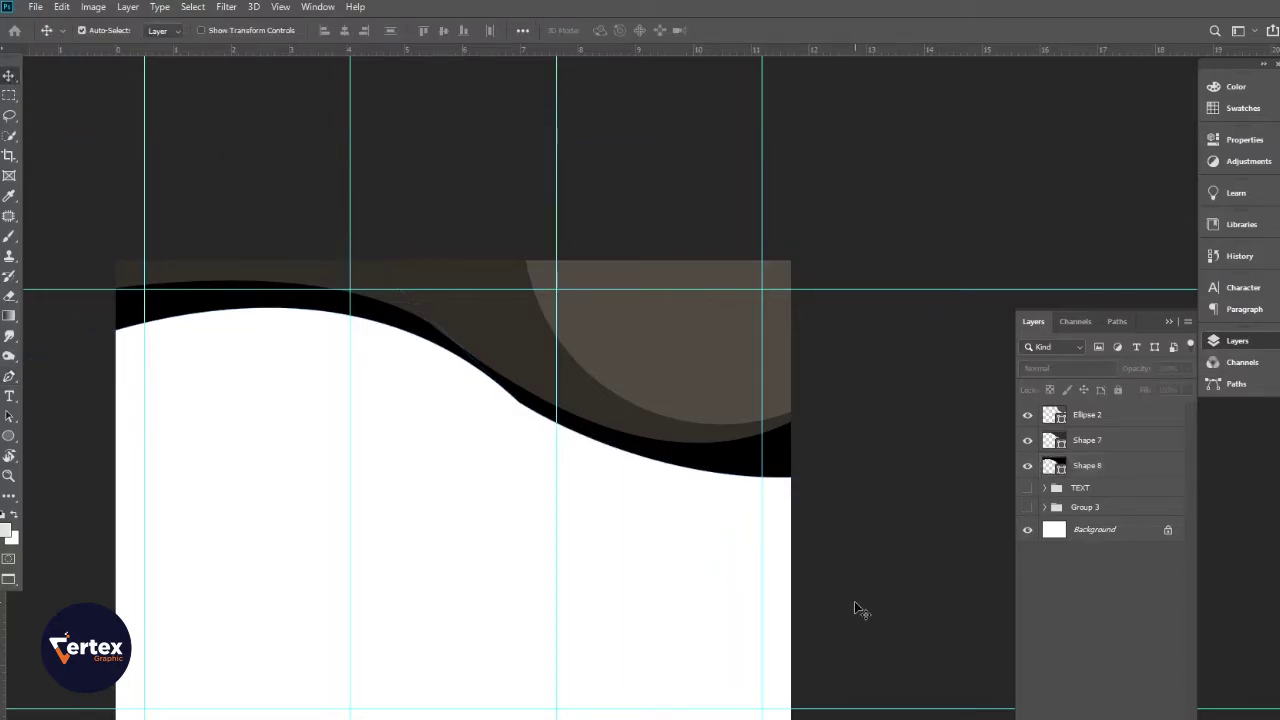
Step: Deepen the black wave's lower curve with its right-hand path handle, bringing the shape to about 4902 by 1797 px
left_click(9, 376)
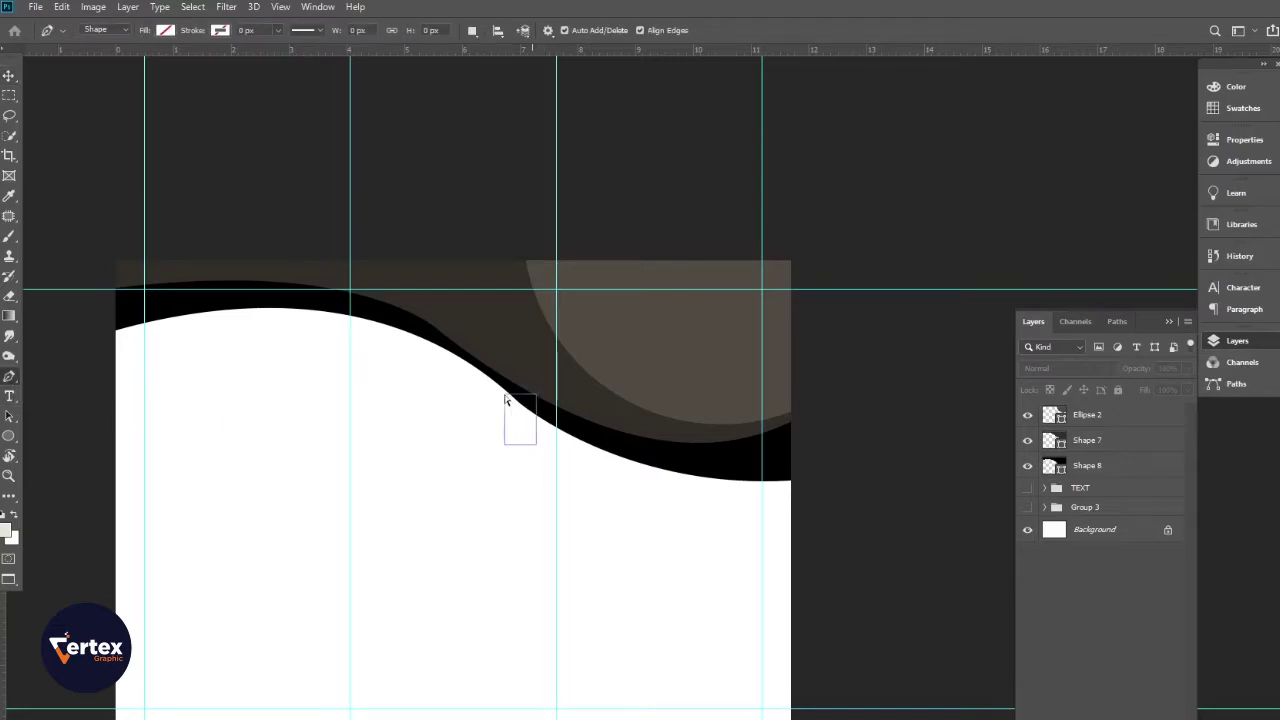
left_click(10, 78)
left_click(596, 443)
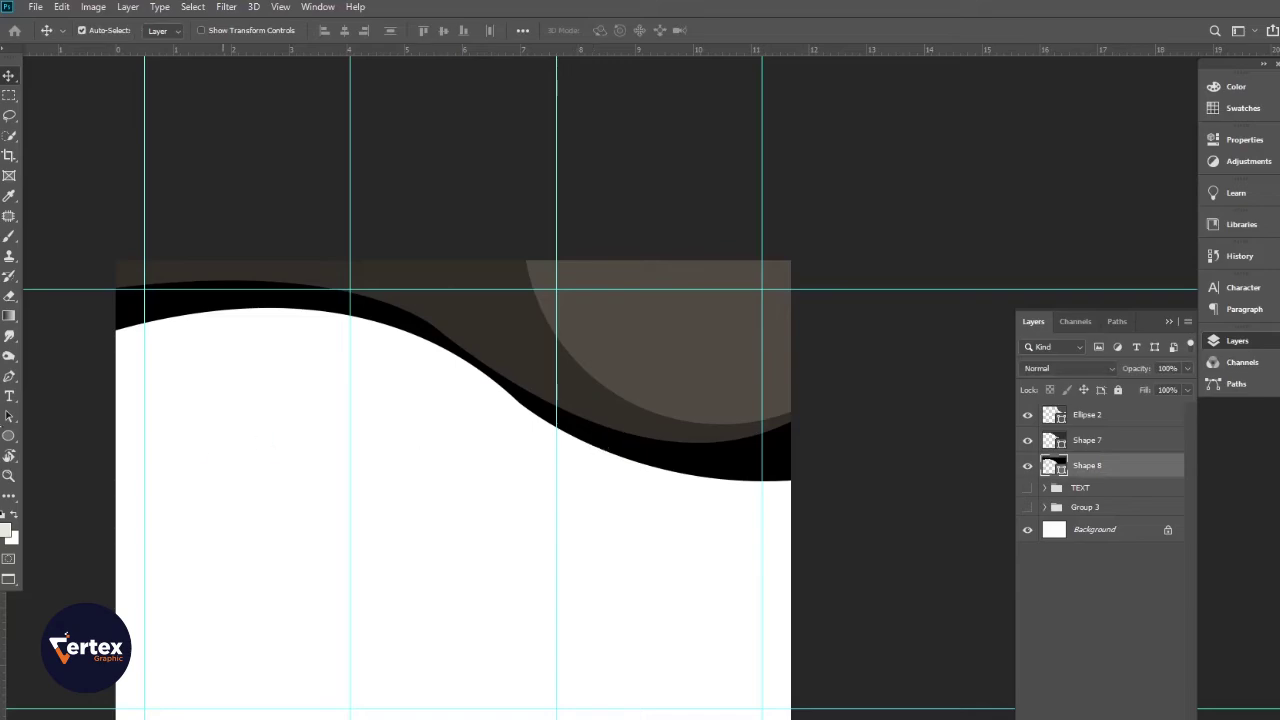
left_click(9, 376)
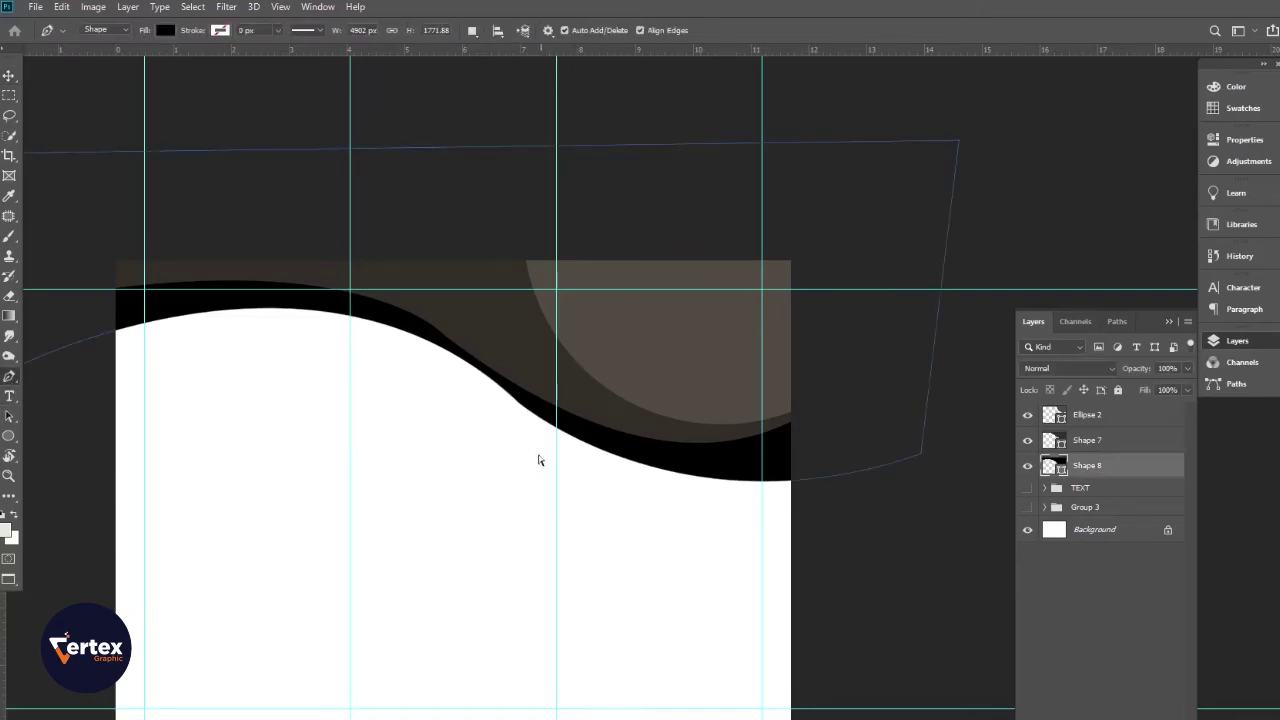
left_click(517, 402)
left_click_drag(679, 539, 677, 551)
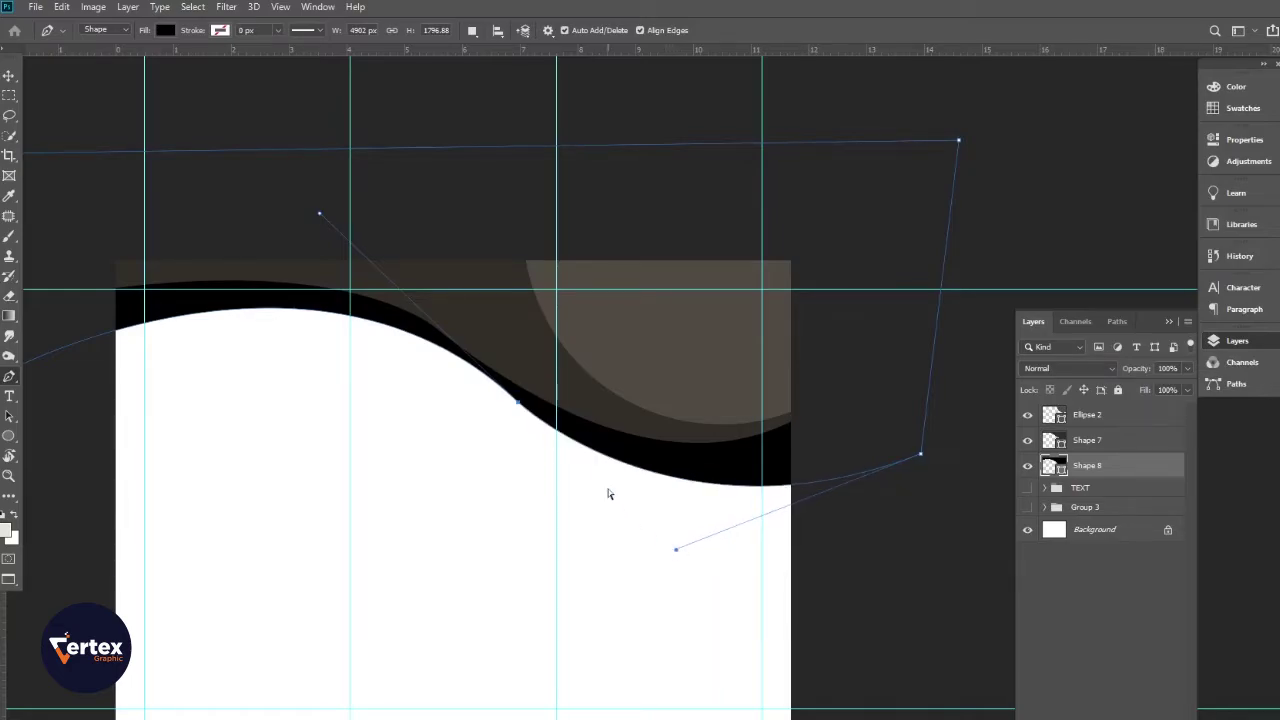
key("v")
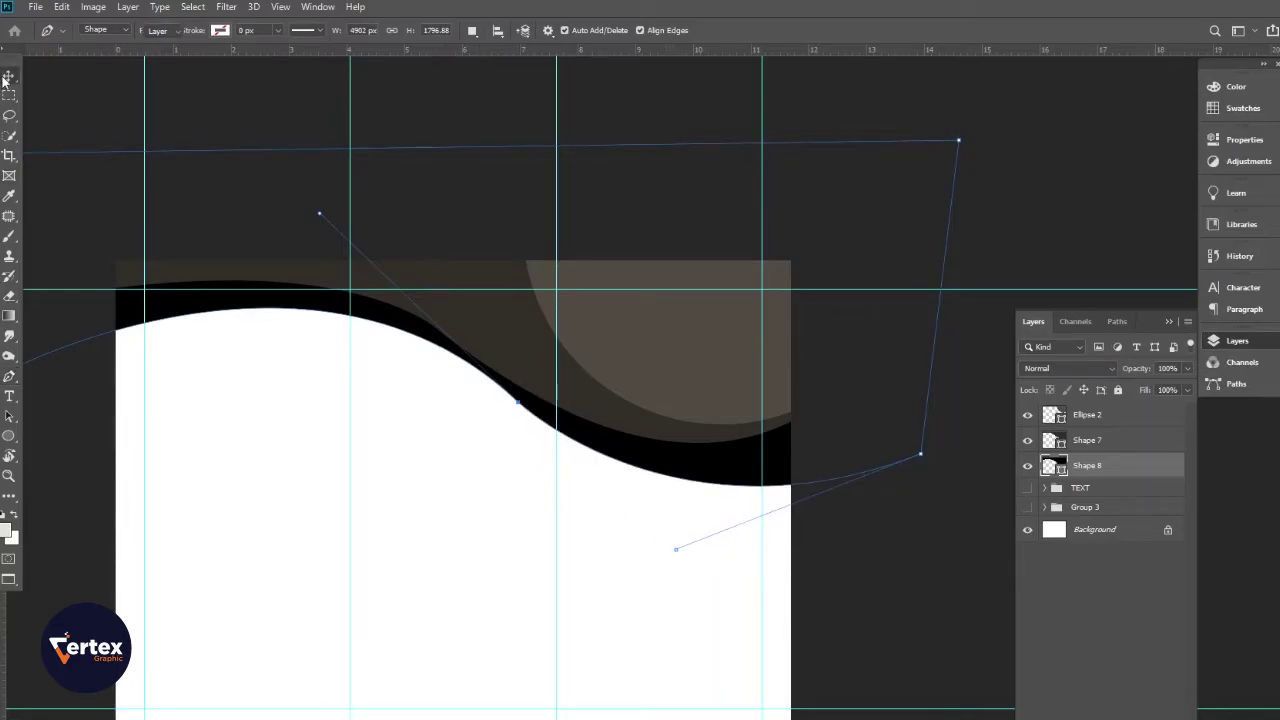
left_click(329, 134)
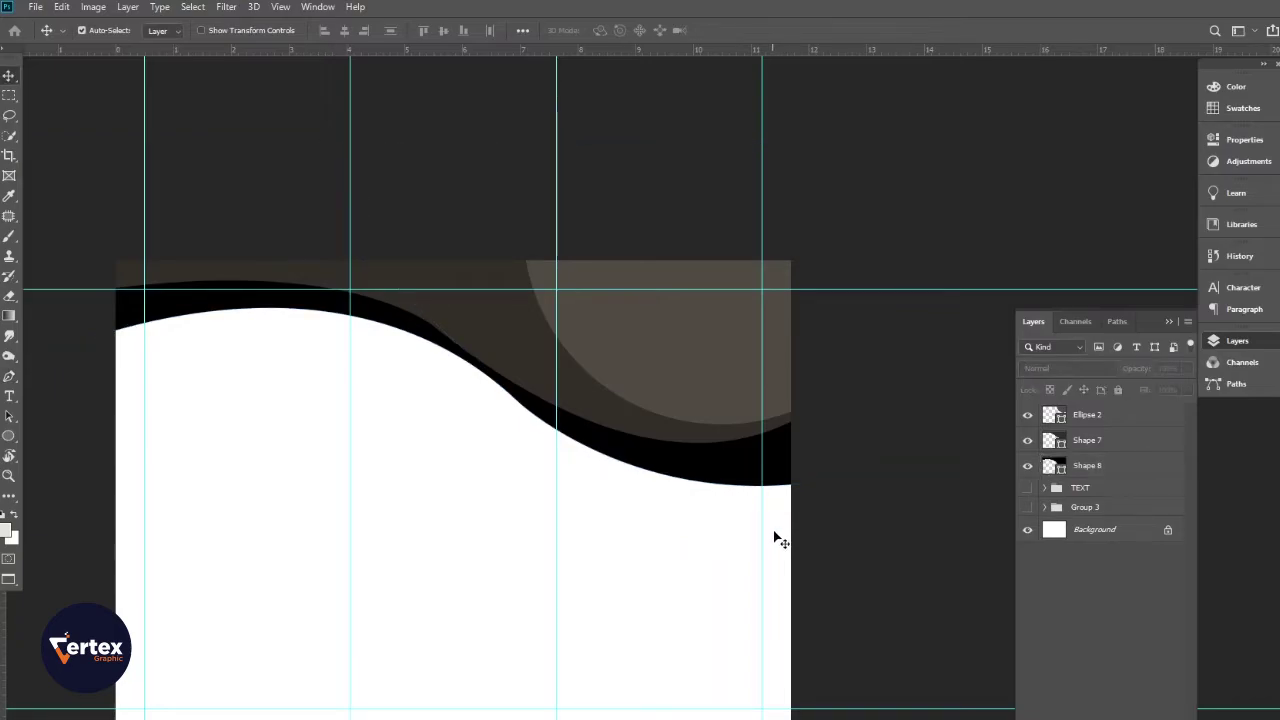
Step: Adjust the direction handle at the first wave's middle anchor point, bringing that shape to about 4482 by 1629 px
left_click_drag(730, 490, 806, 511)
left_click_drag(606, 450, 592, 423)
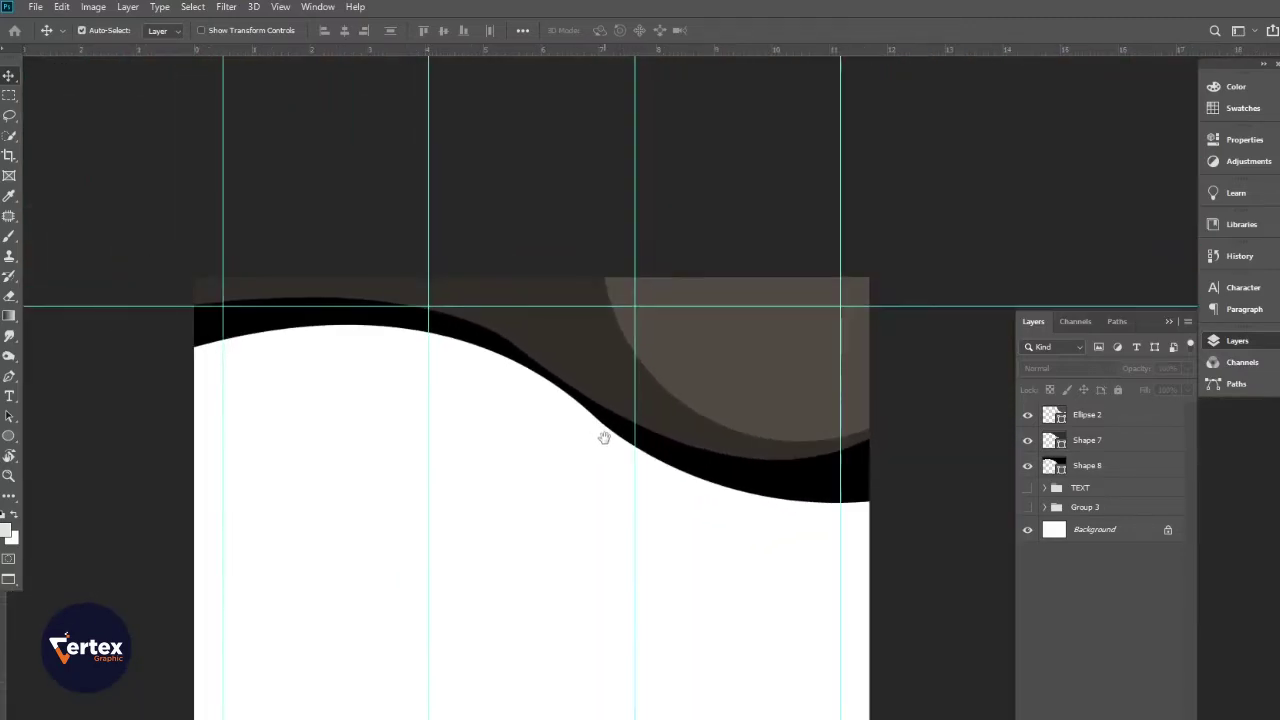
left_click(563, 365)
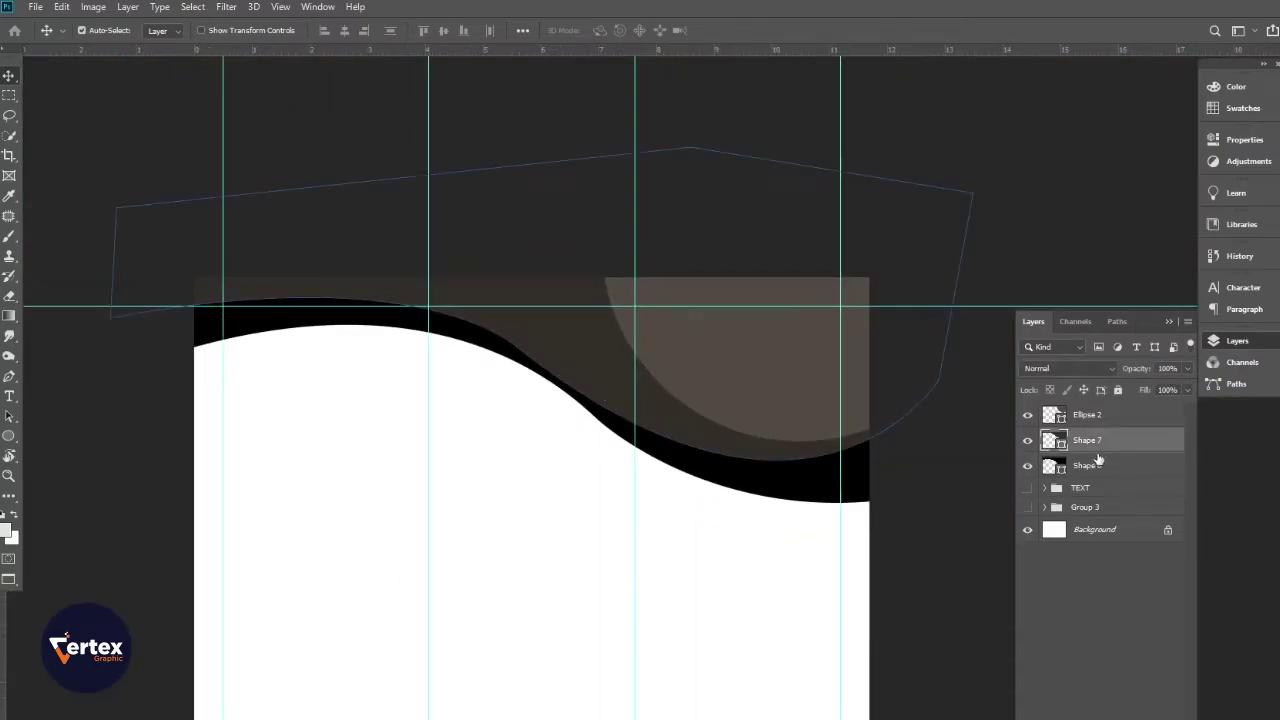
left_click(9, 377)
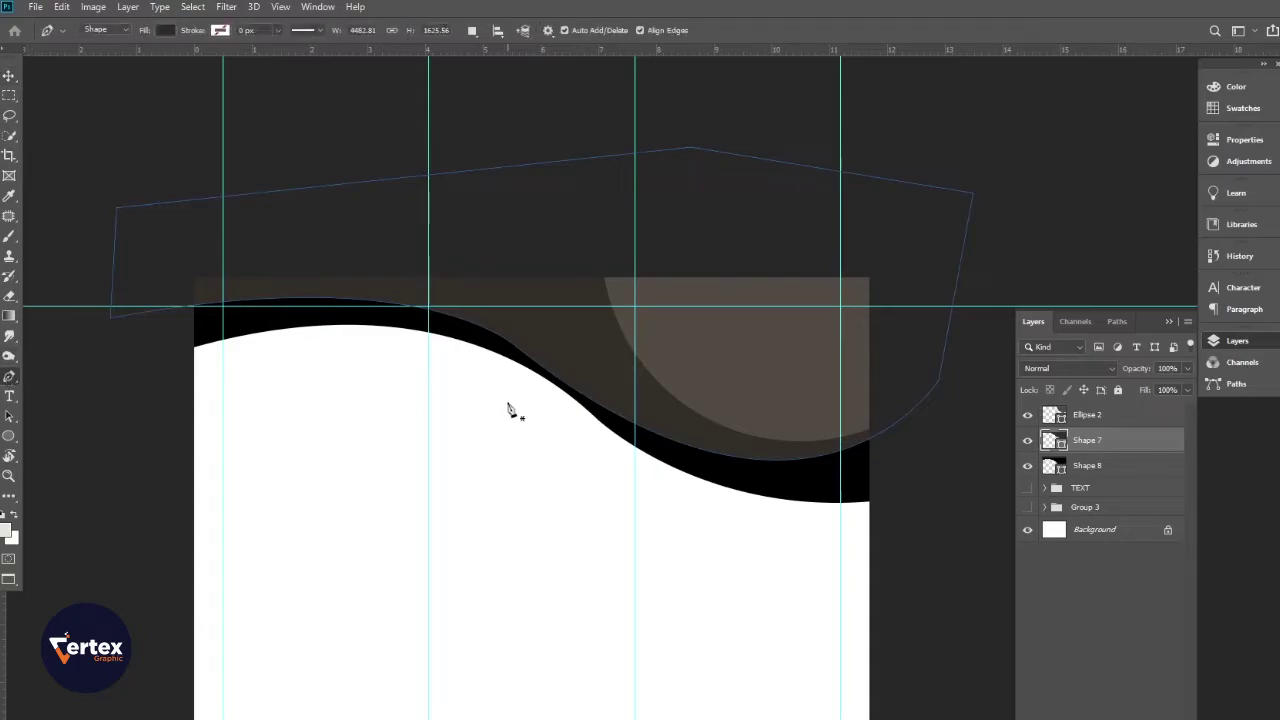
left_click(516, 346)
left_click_drag(812, 585, 839, 582)
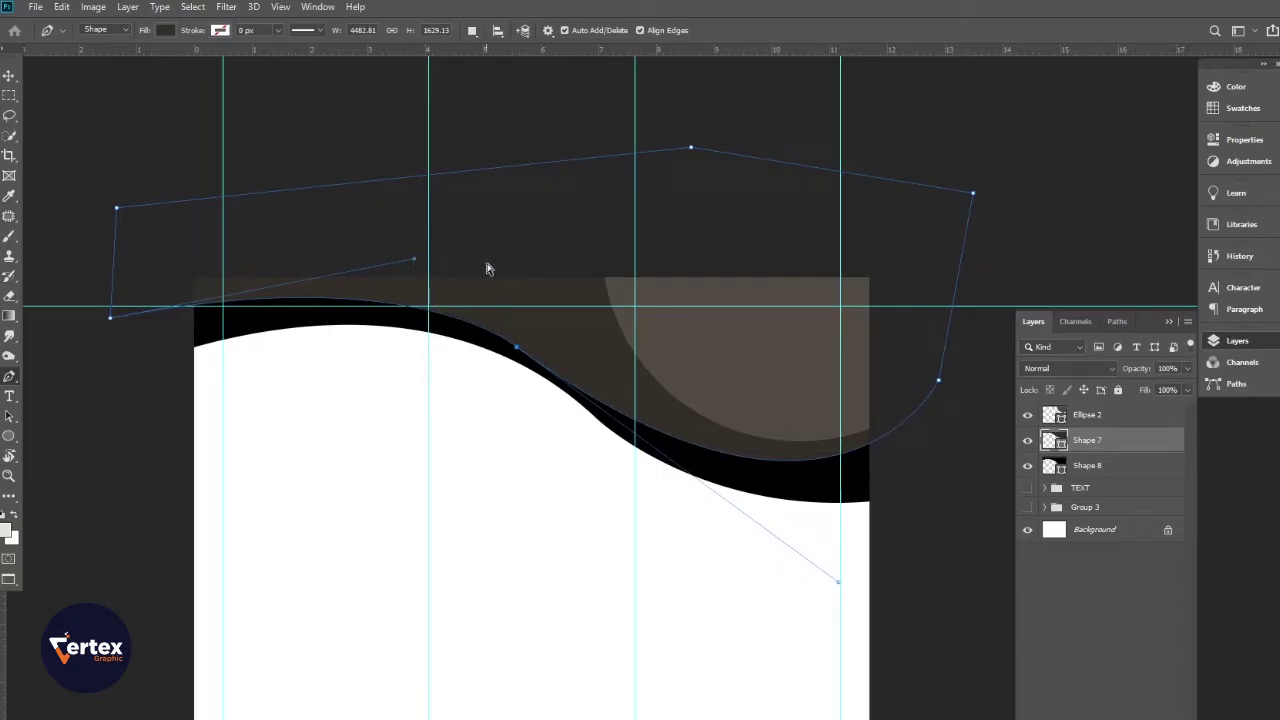
left_click(8, 76)
left_click(577, 231)
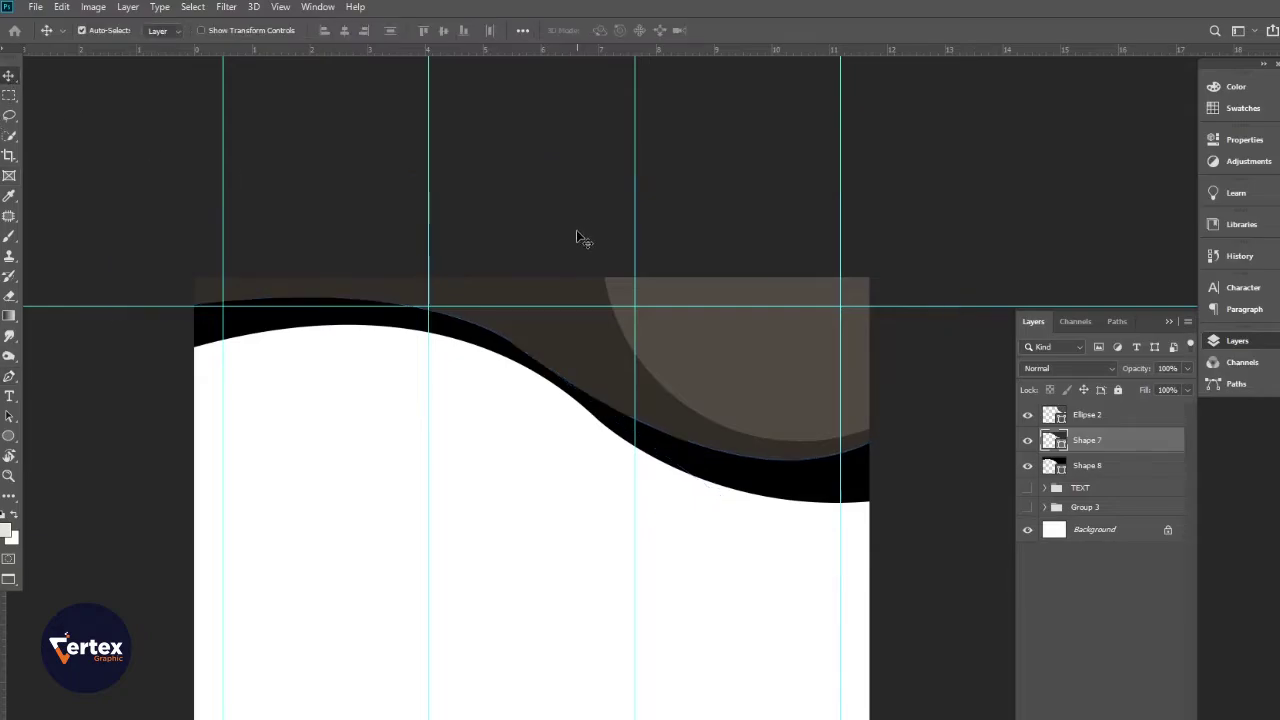
Step: Start a new Pen path left of the canvas, arching it down to a corner anchor on the page's lower edge just past the second vertical guide
left_click(575, 407, "ctrl")
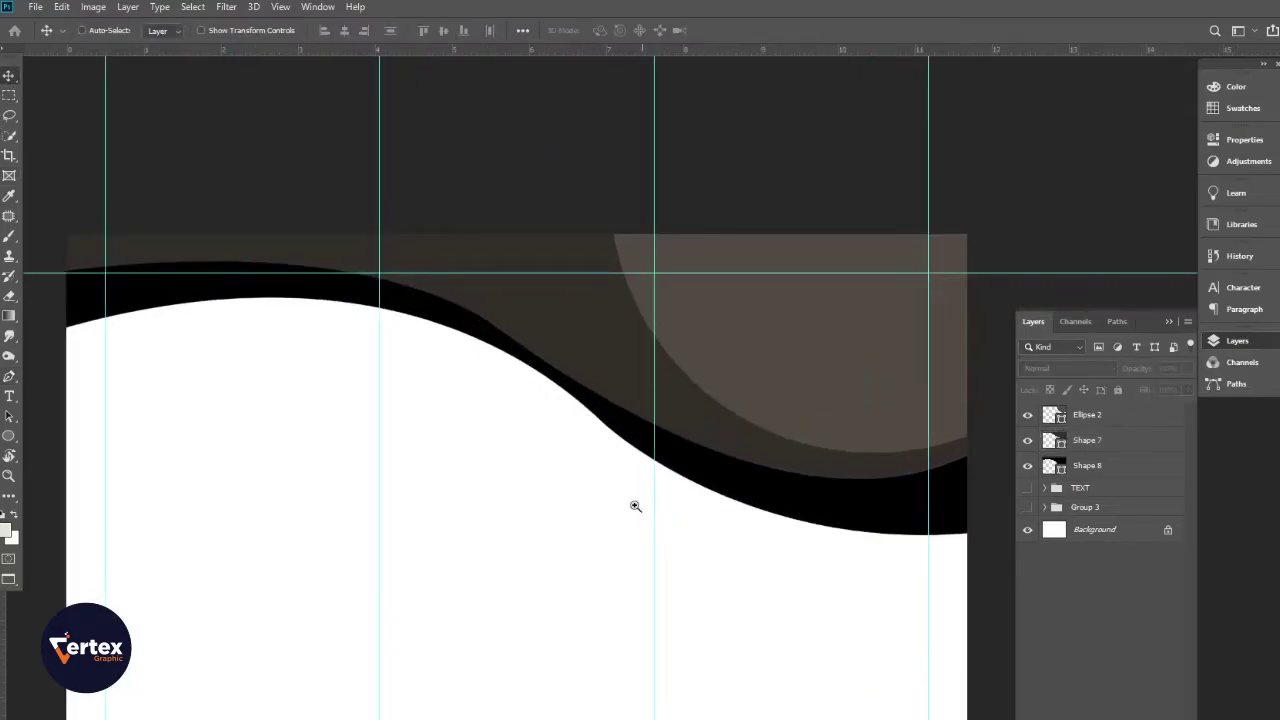
left_click(617, 487, "ctrl")
left_click(575, 374, "ctrl+alt")
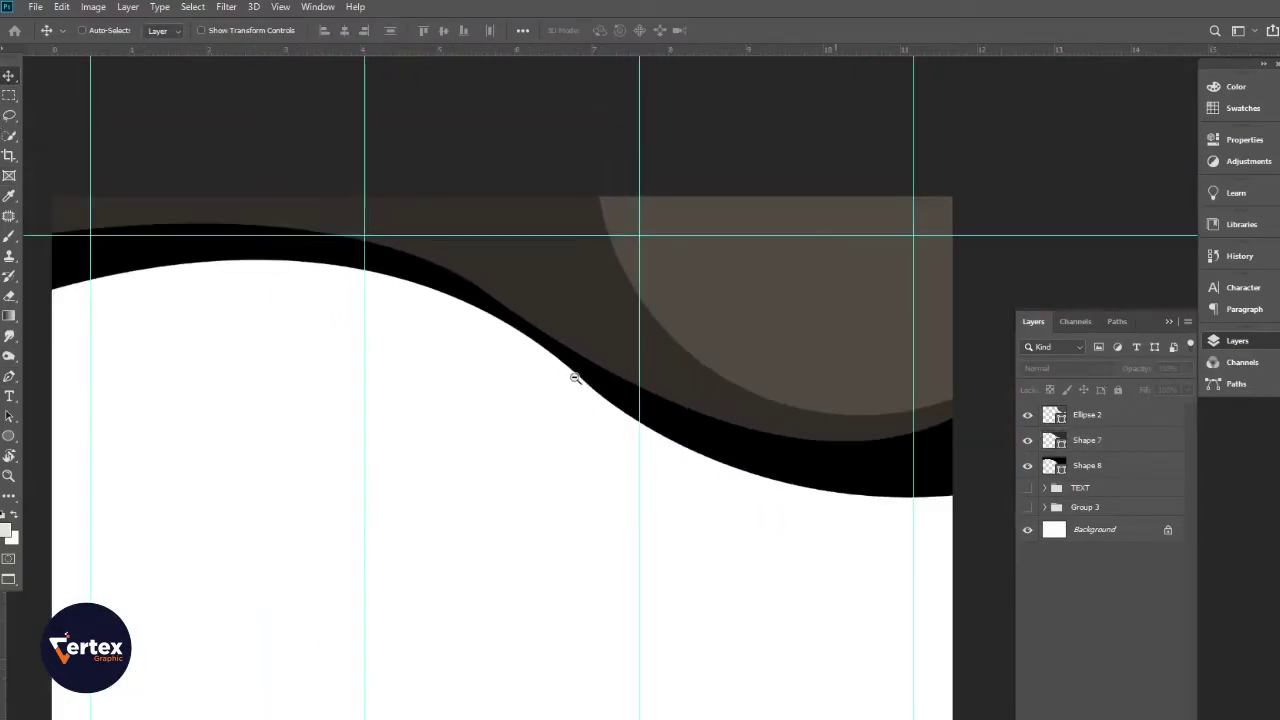
left_click(575, 374, "ctrl+alt")
left_click_drag(608, 458, 694, 389)
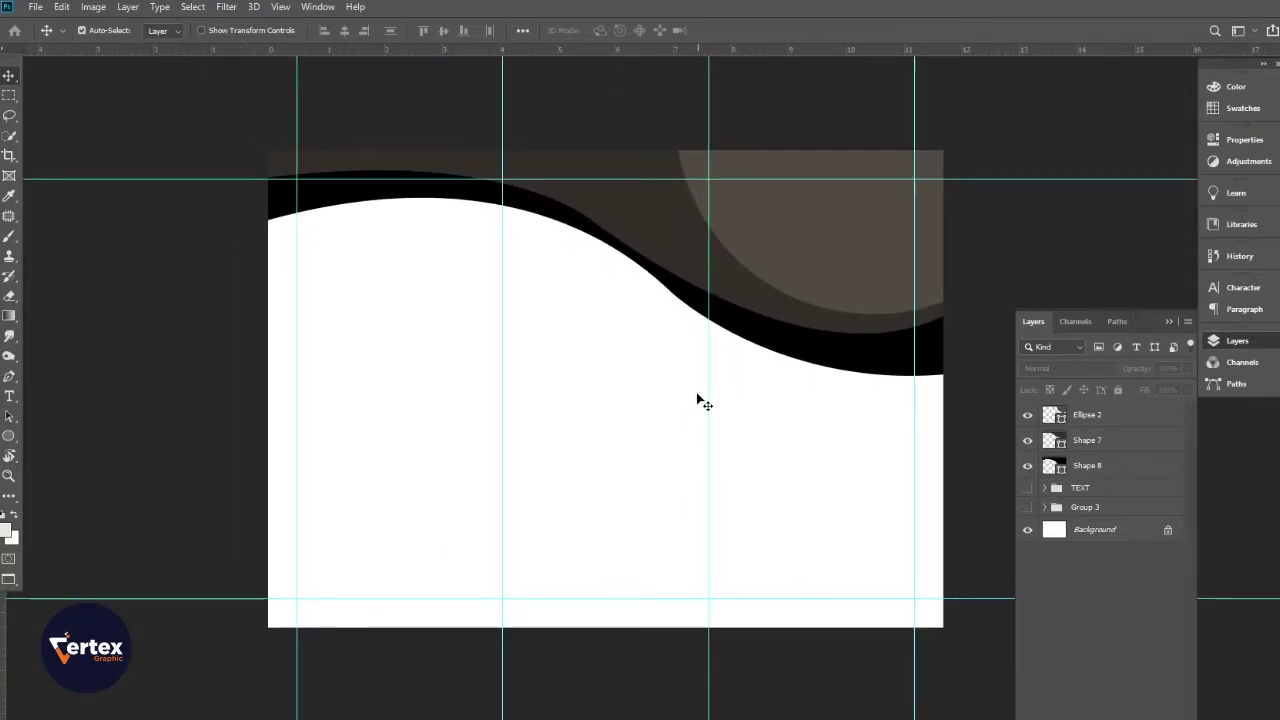
left_click(9, 377)
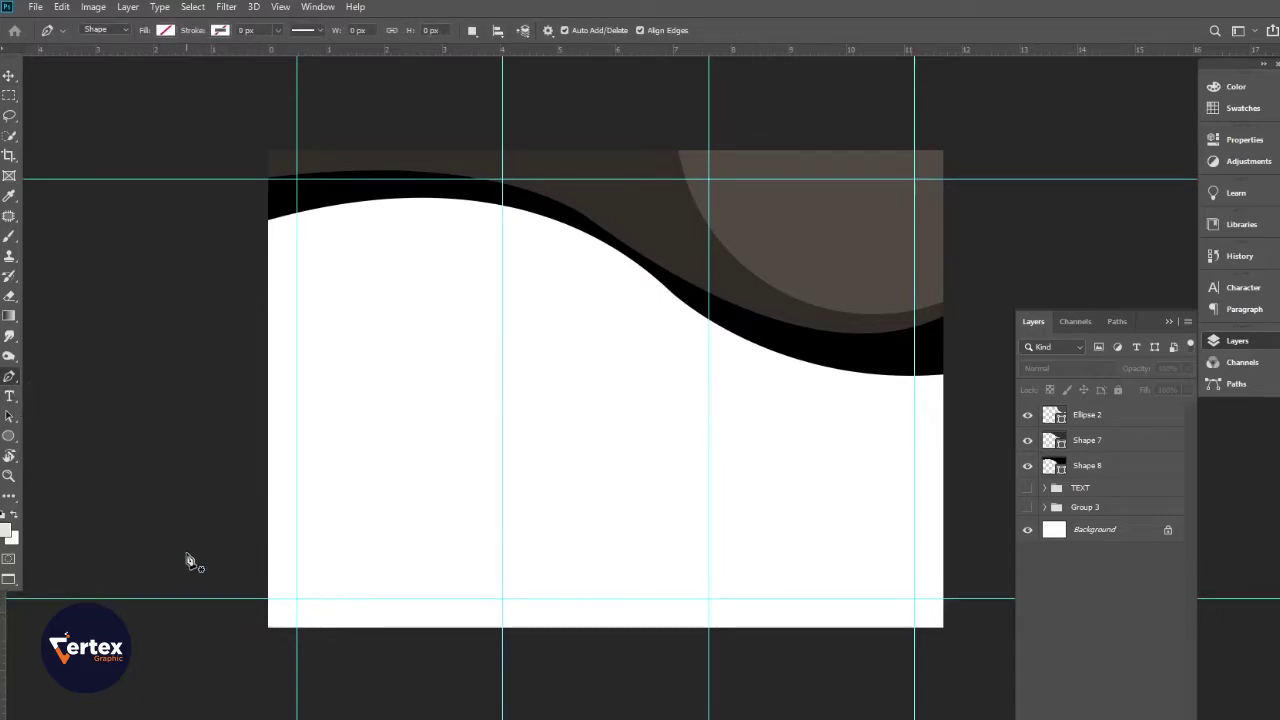
left_click(125, 562)
scroll(383, 483, "down", 3)
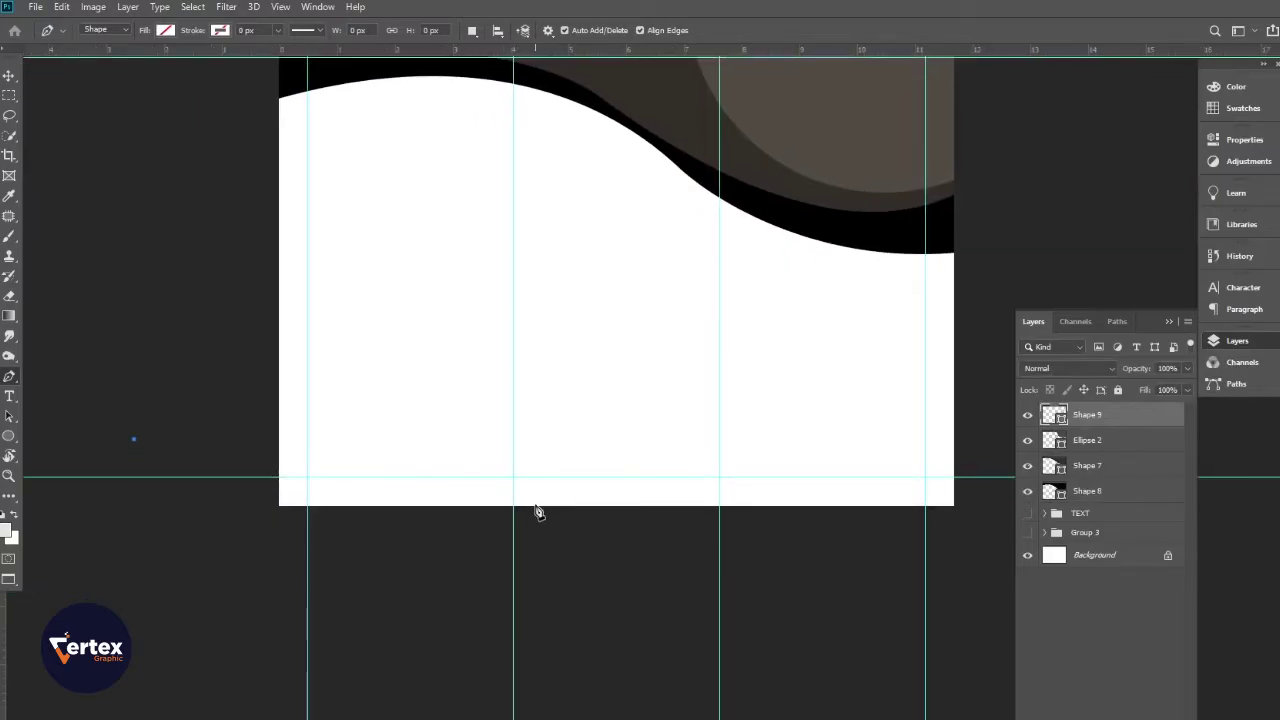
left_click_drag(536, 507, 686, 643)
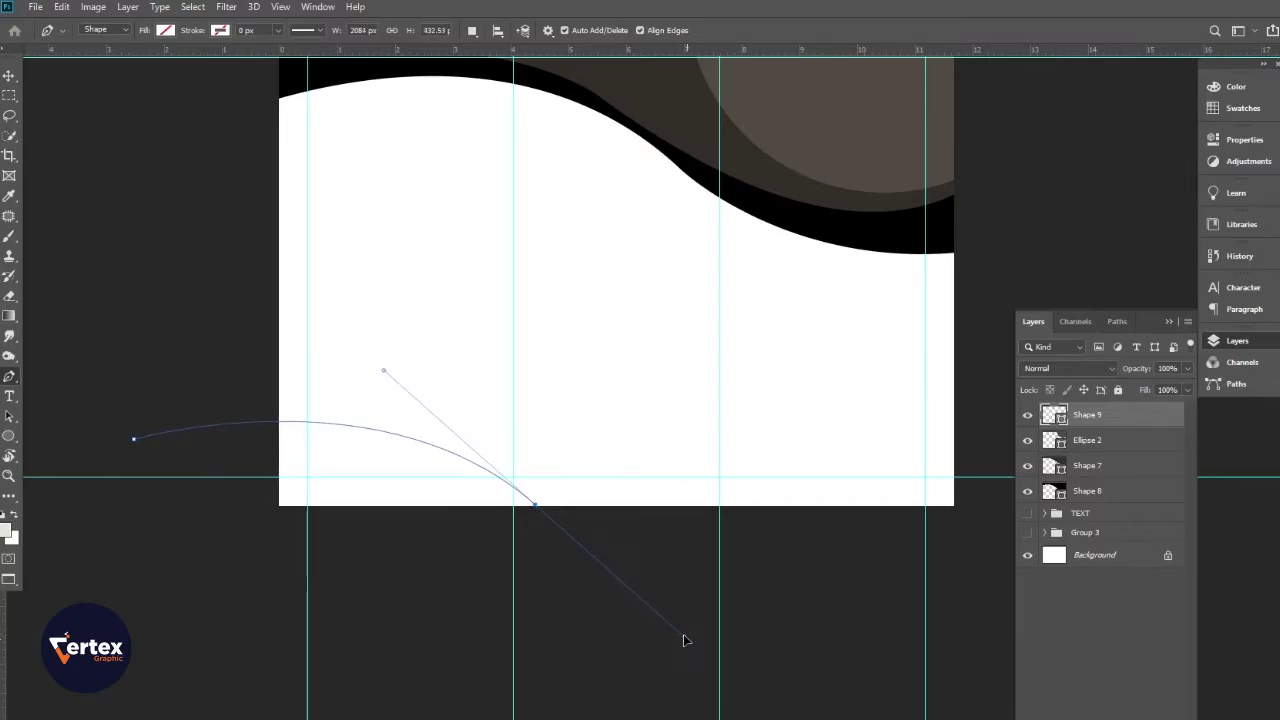
left_click(537, 507, "alt")
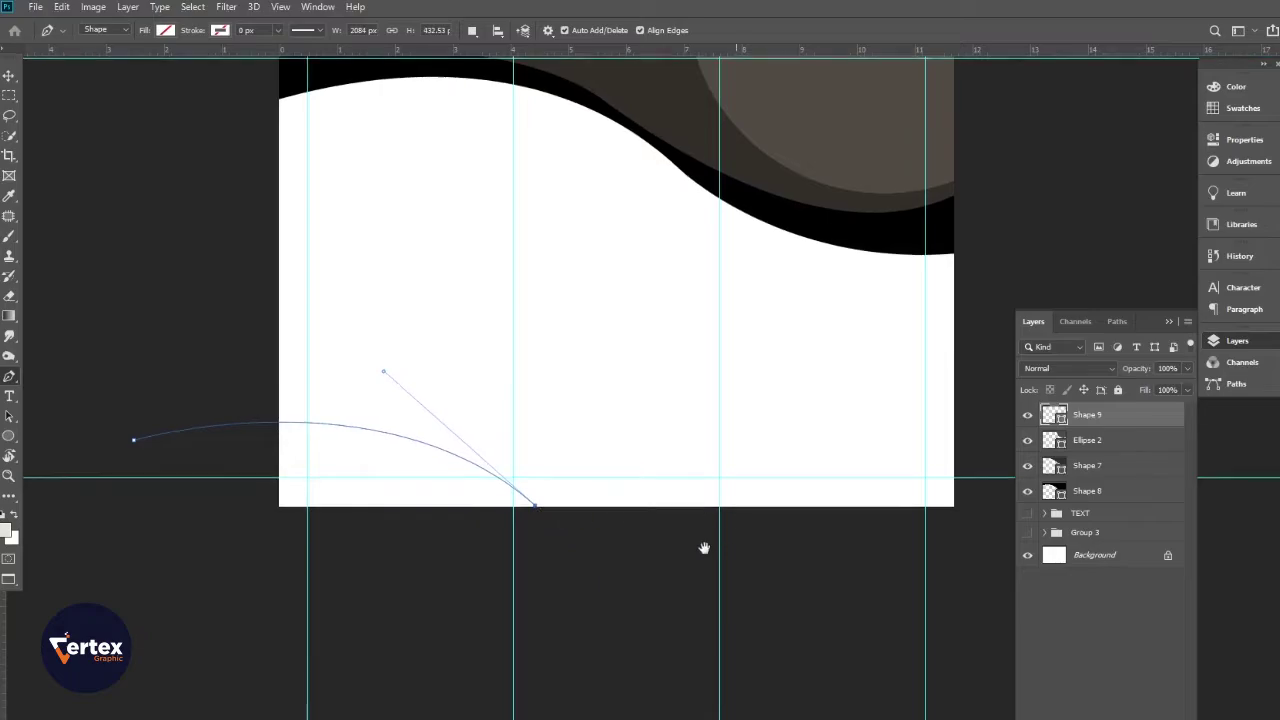
Step: Extend the Pen path with a sweeping curve up to the page's right edge and make that end anchor a corner
left_click_drag(706, 549, 392, 635)
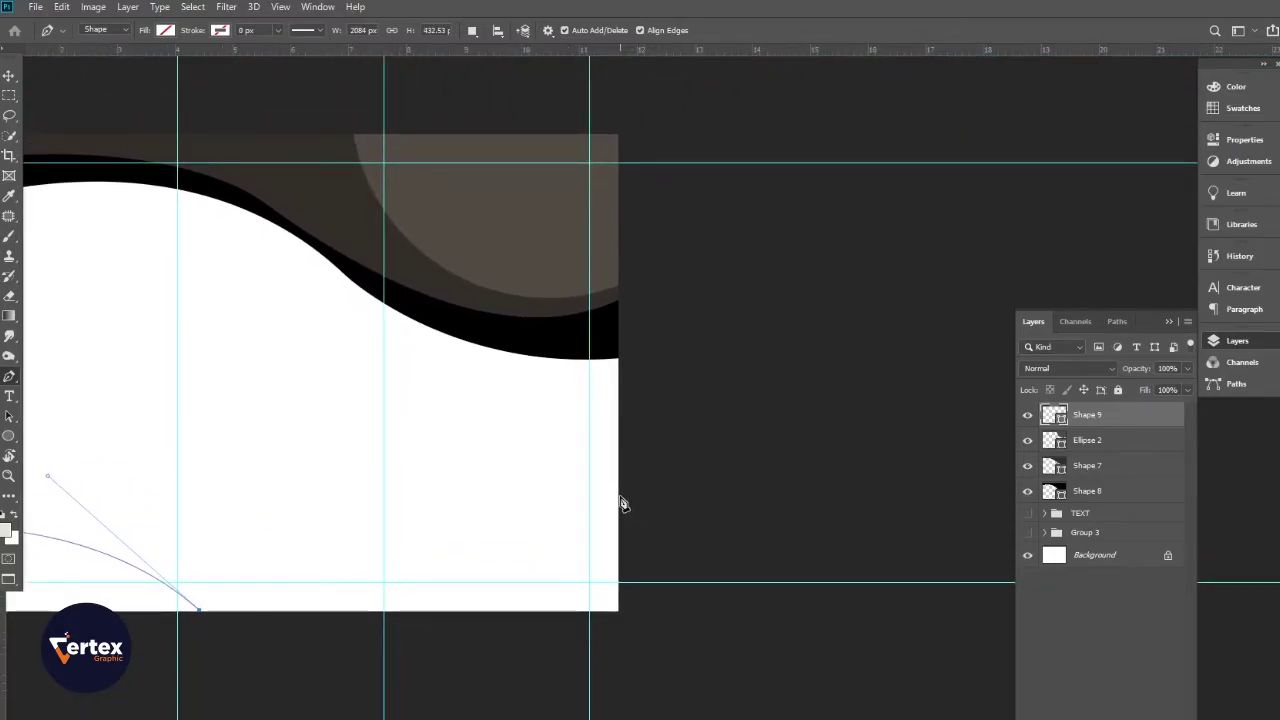
left_click_drag(619, 497, 680, 318)
left_click_drag(703, 329, 721, 346)
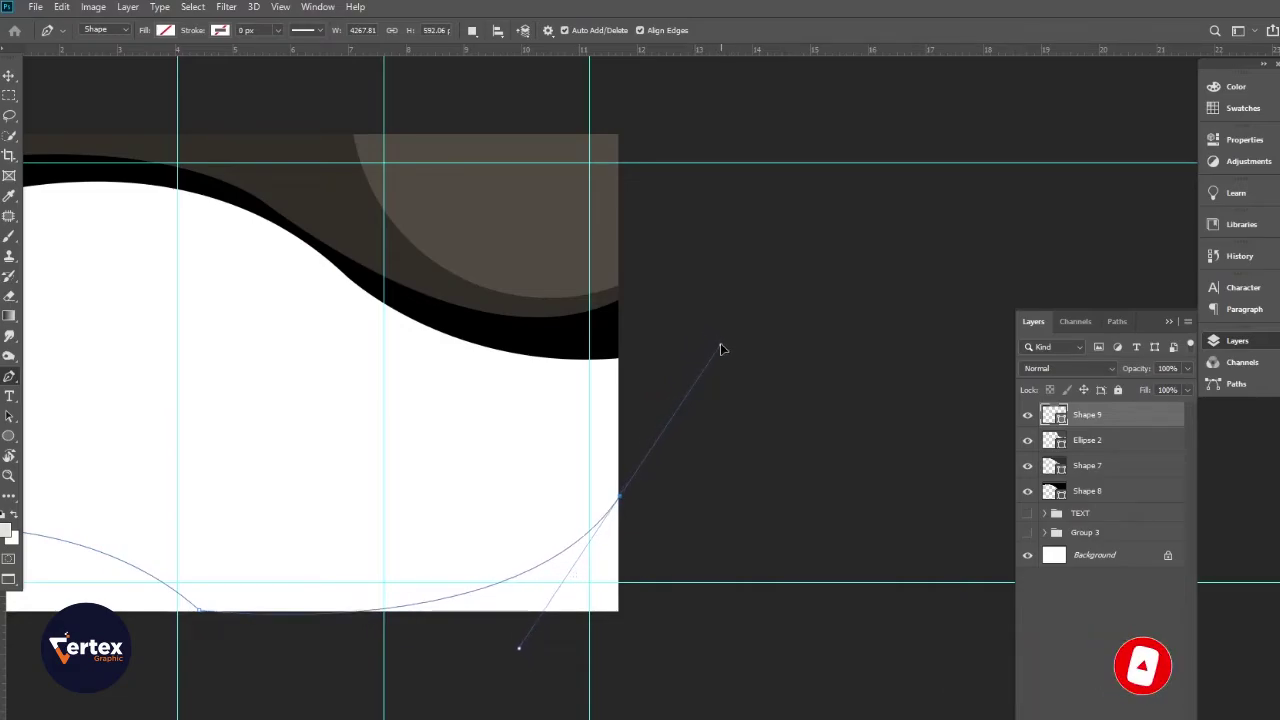
left_click(620, 497, "alt")
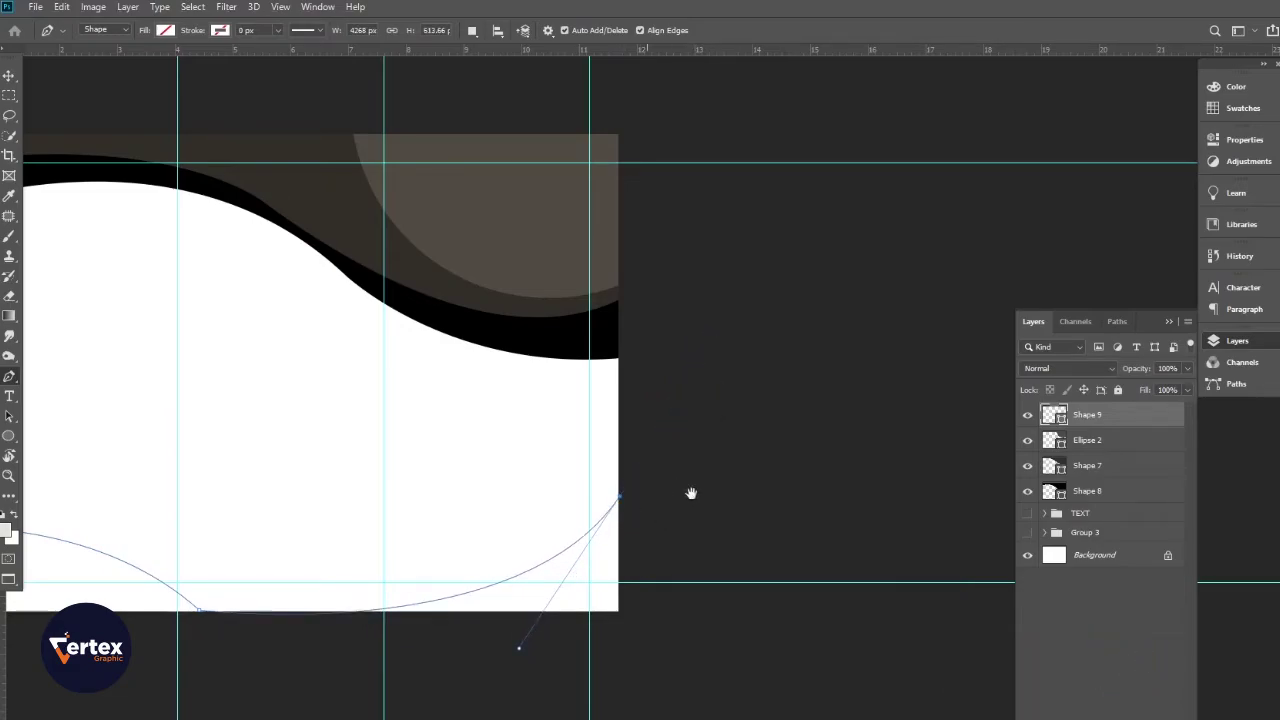
Step: Close the footer path with straight segments outside the page's lower edge, making it about 4452 by 1124 px
left_click_drag(655, 606, 778, 476)
left_click(777, 545)
left_click(392, 582)
left_click_drag(386, 590, 669, 554)
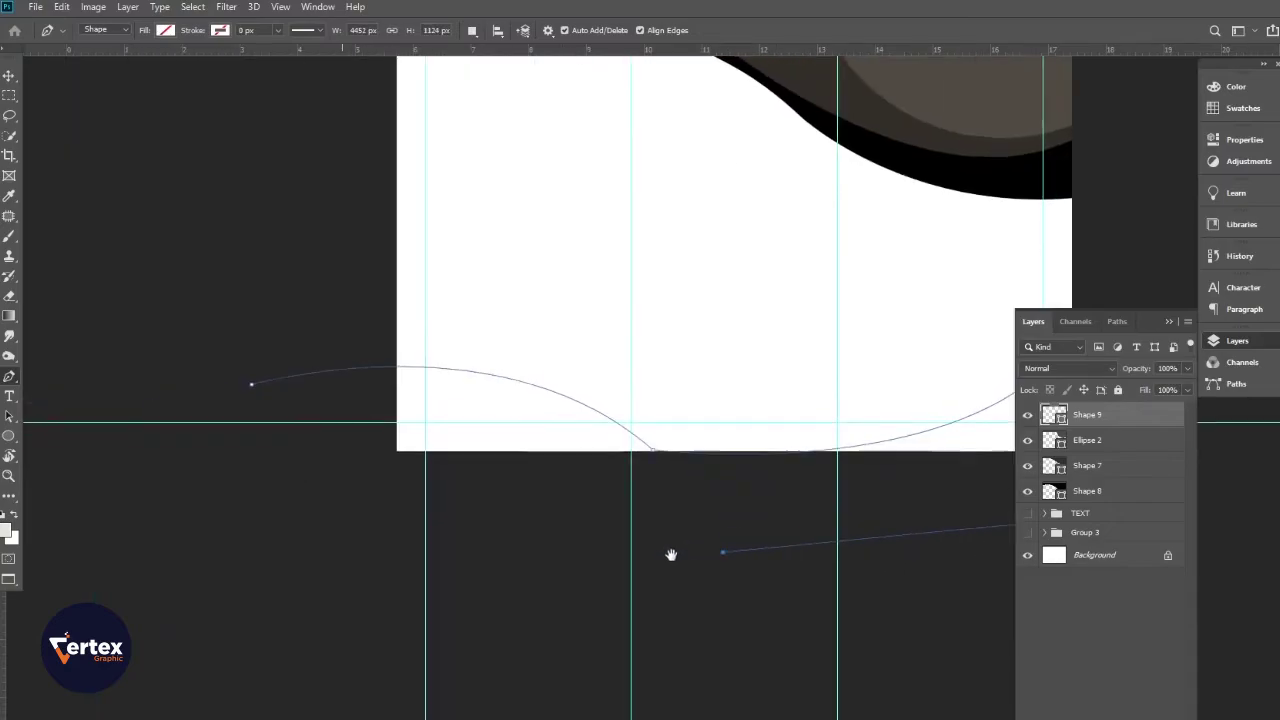
left_click(318, 505)
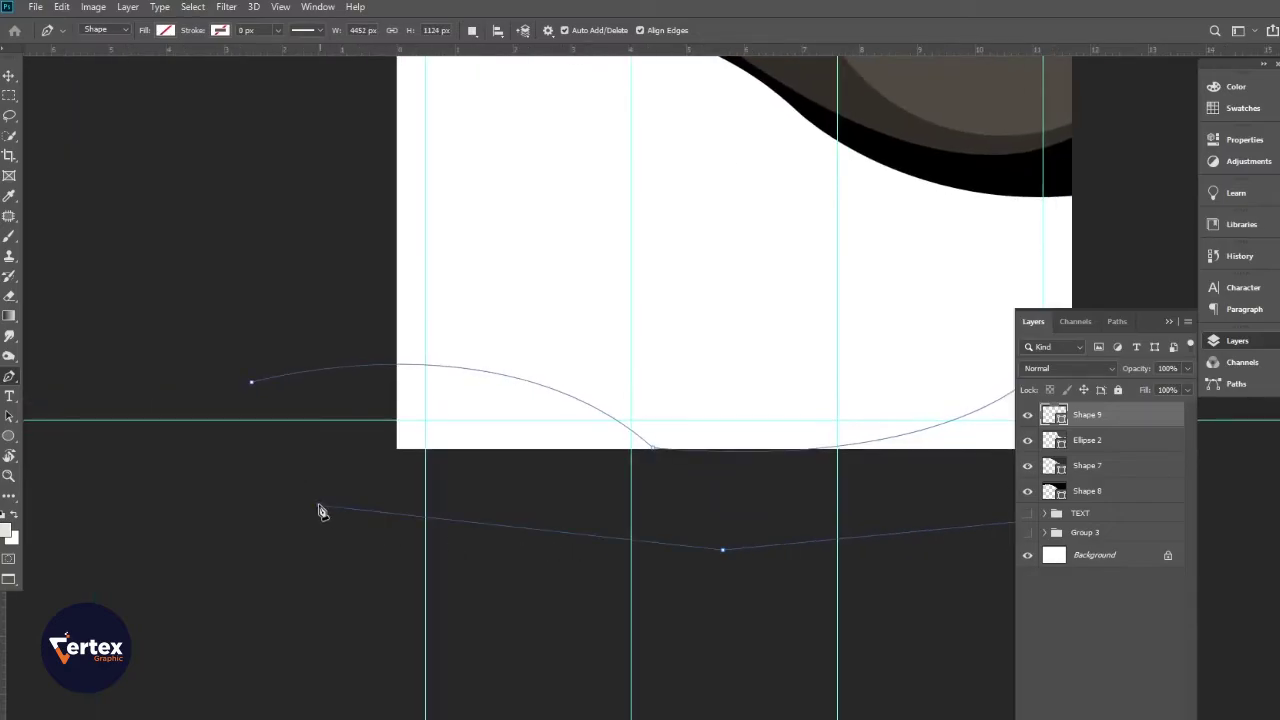
left_click(253, 384)
Step: Fill the footer shape with a near-black swatch
left_click(167, 31)
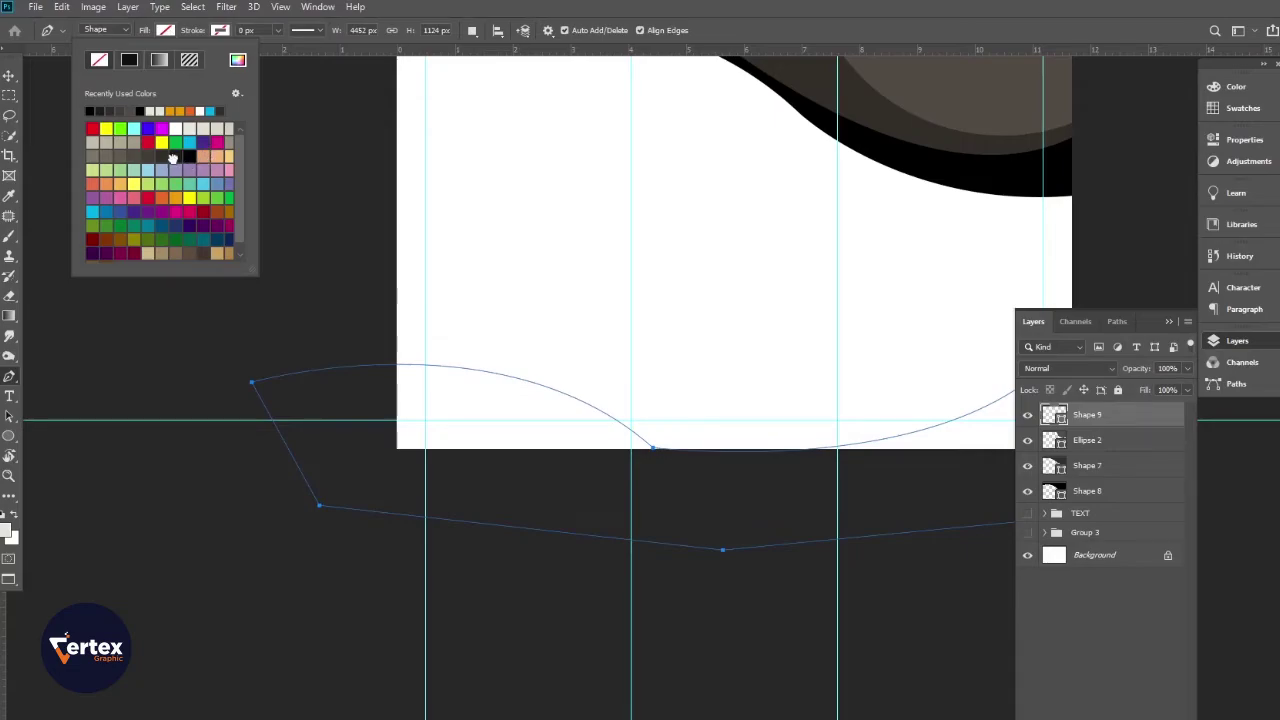
left_click(172, 158)
key("v")
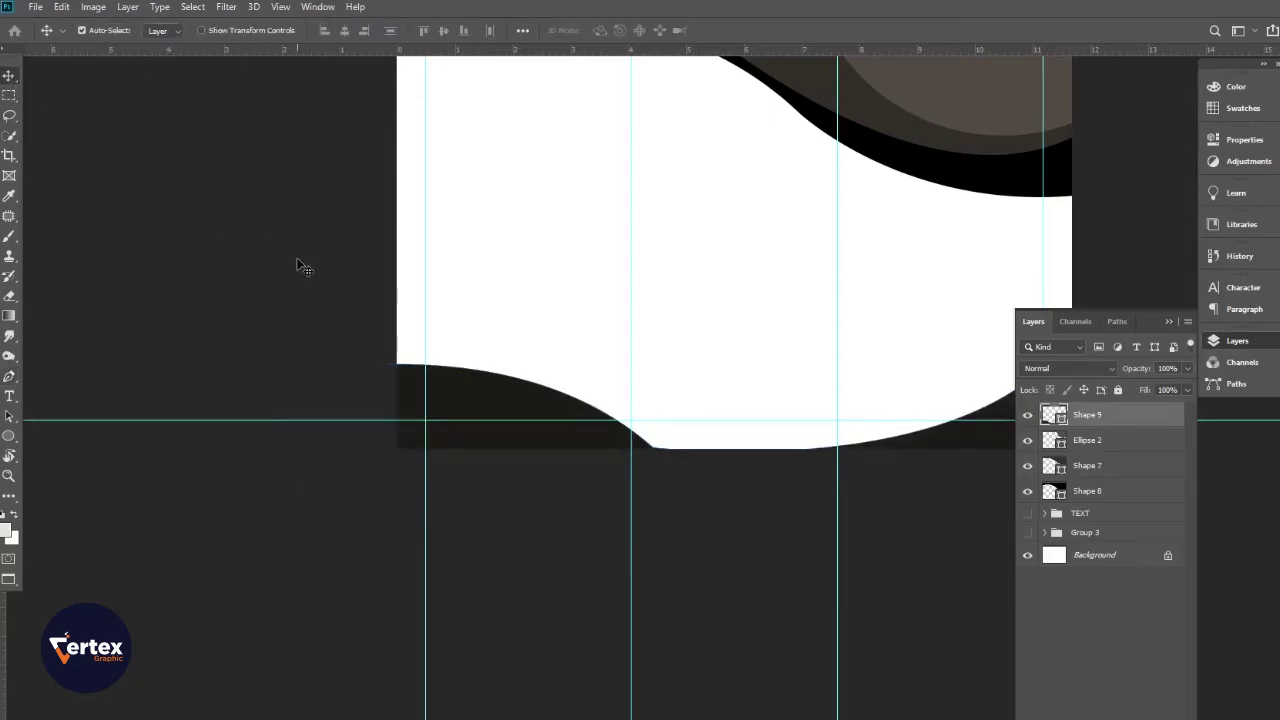
Step: Draw a new Pen curve from just outside the header's lower right end down to below the page's lower edge near the second vertical guide
left_click(513, 262, "alt")
left_click_drag(500, 303, 436, 356)
left_click(546, 336, "ctrl")
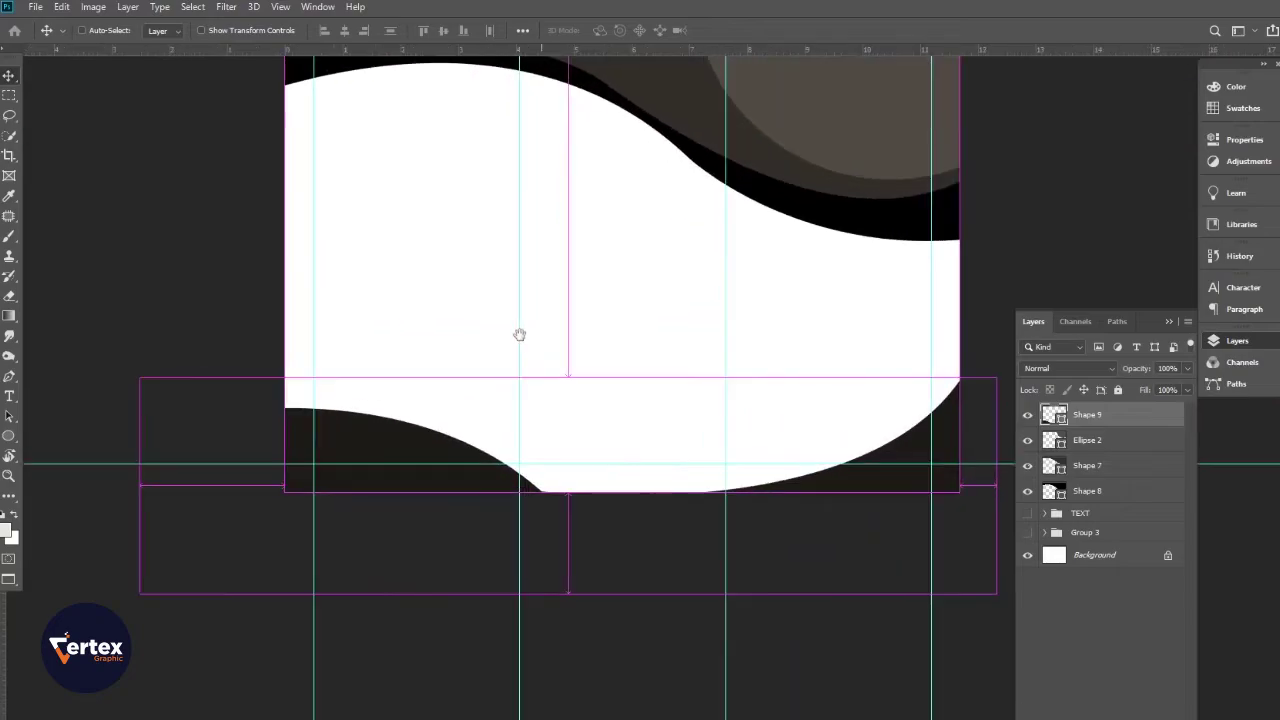
left_click_drag(519, 334, 486, 323)
left_click(84, 321, "ctrl")
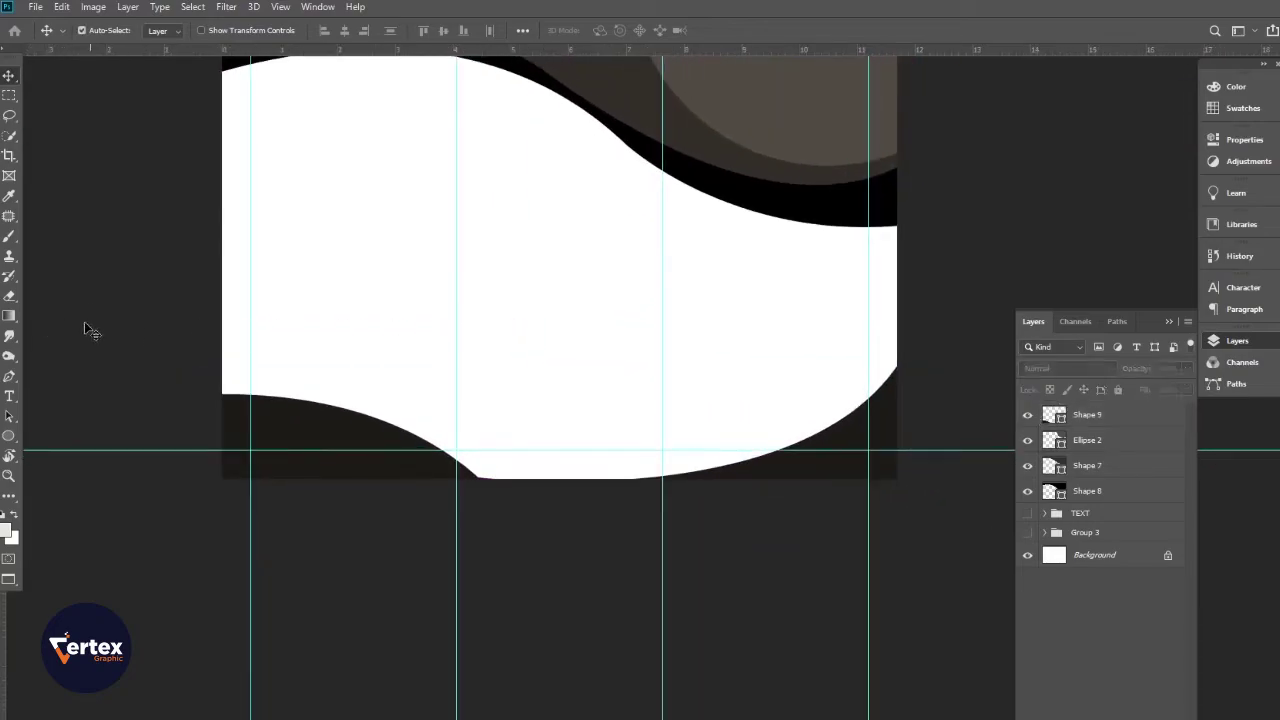
left_click(9, 376)
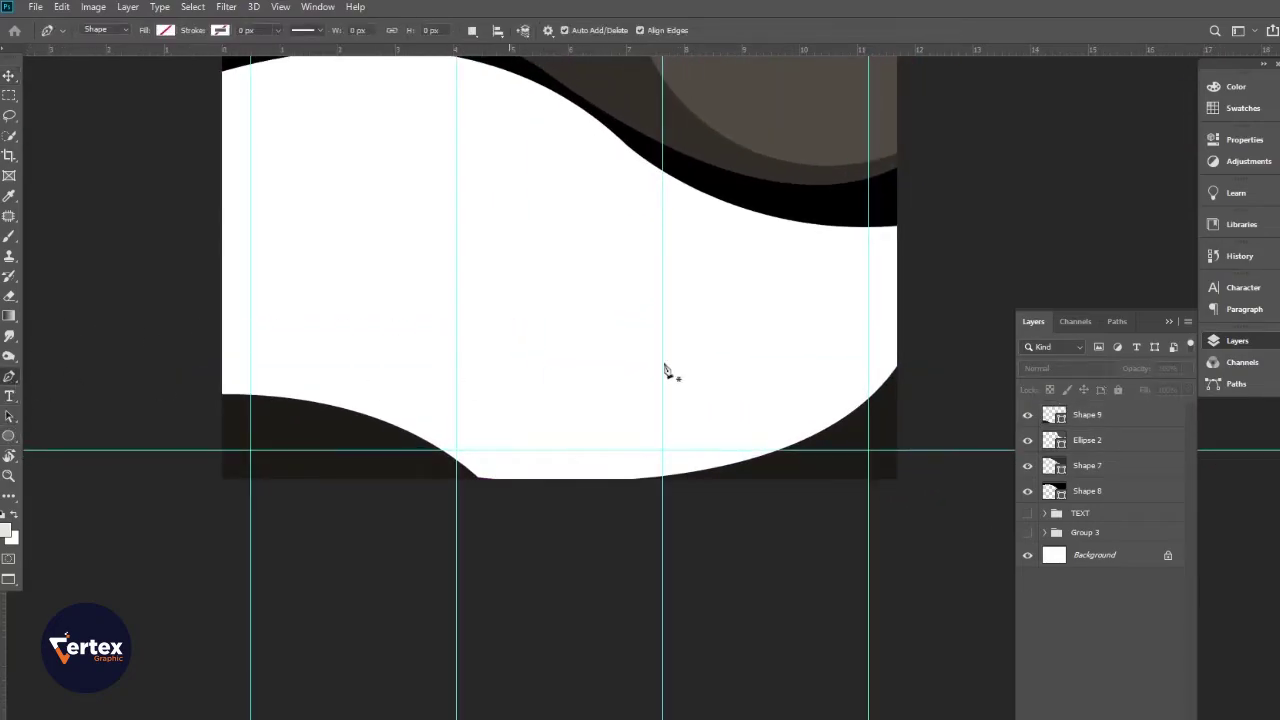
left_click(913, 228)
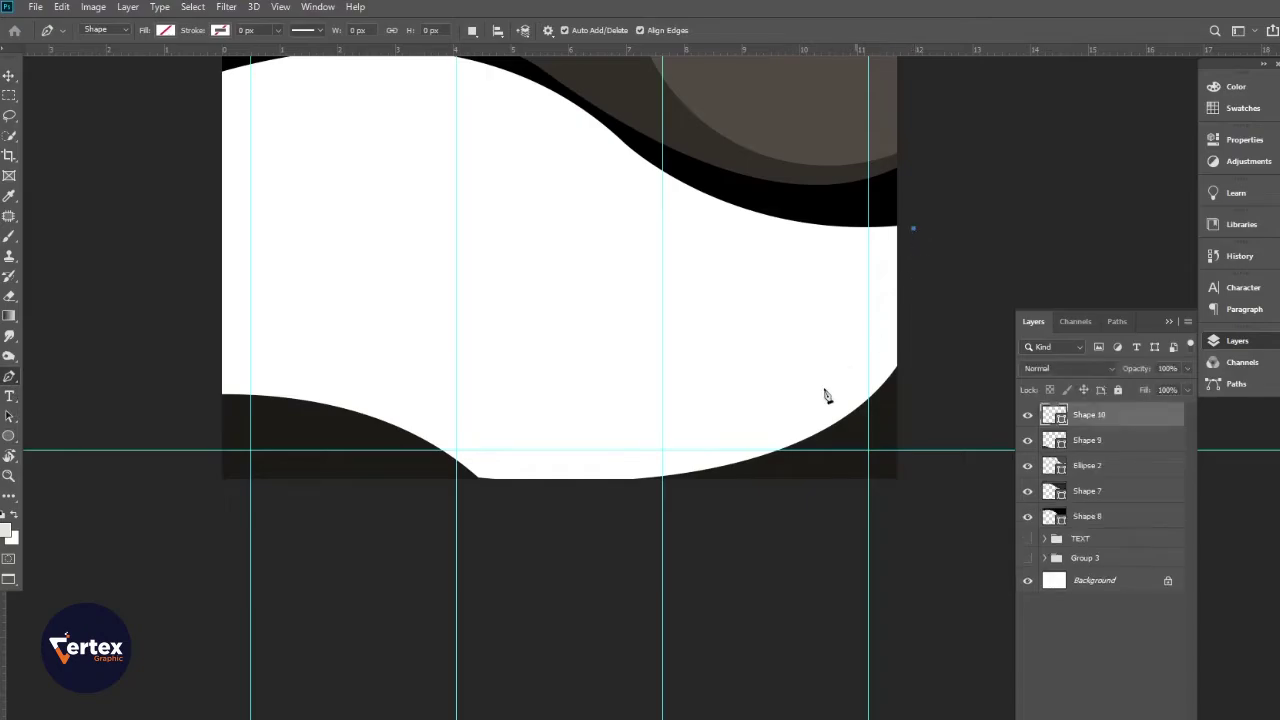
left_click(590, 528, "ctrl+alt")
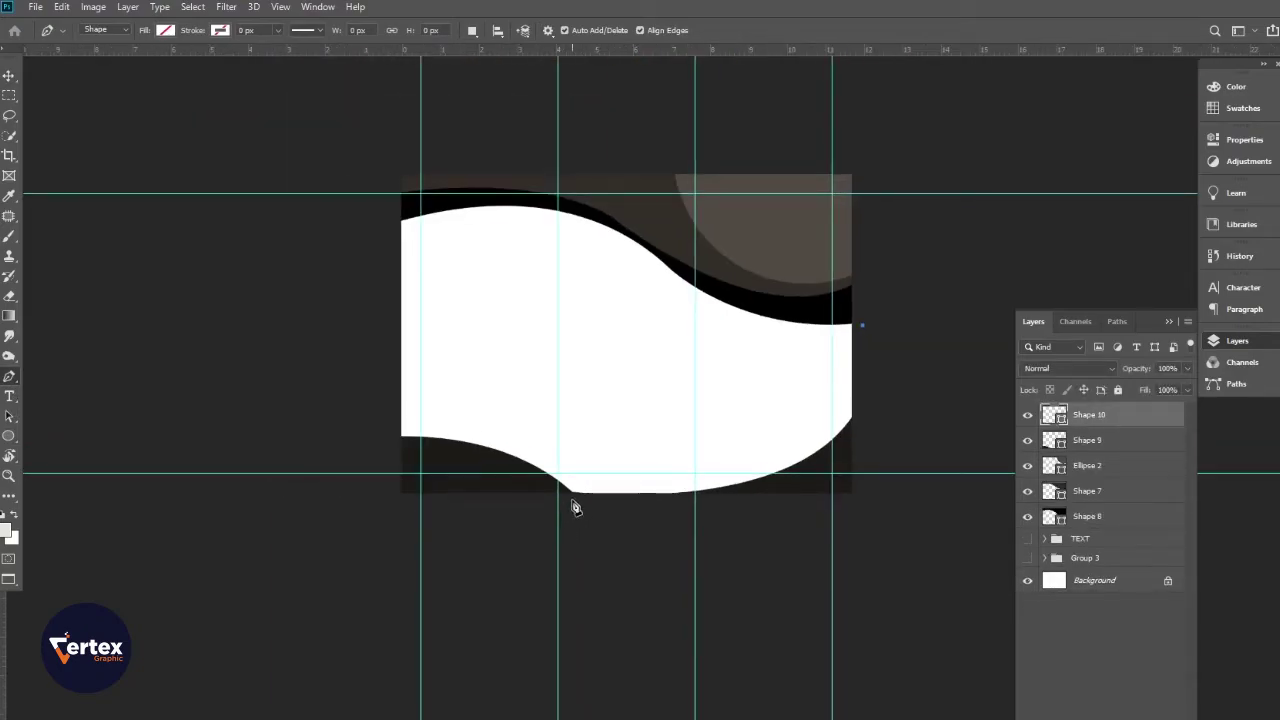
left_click_drag(571, 498, 320, 489)
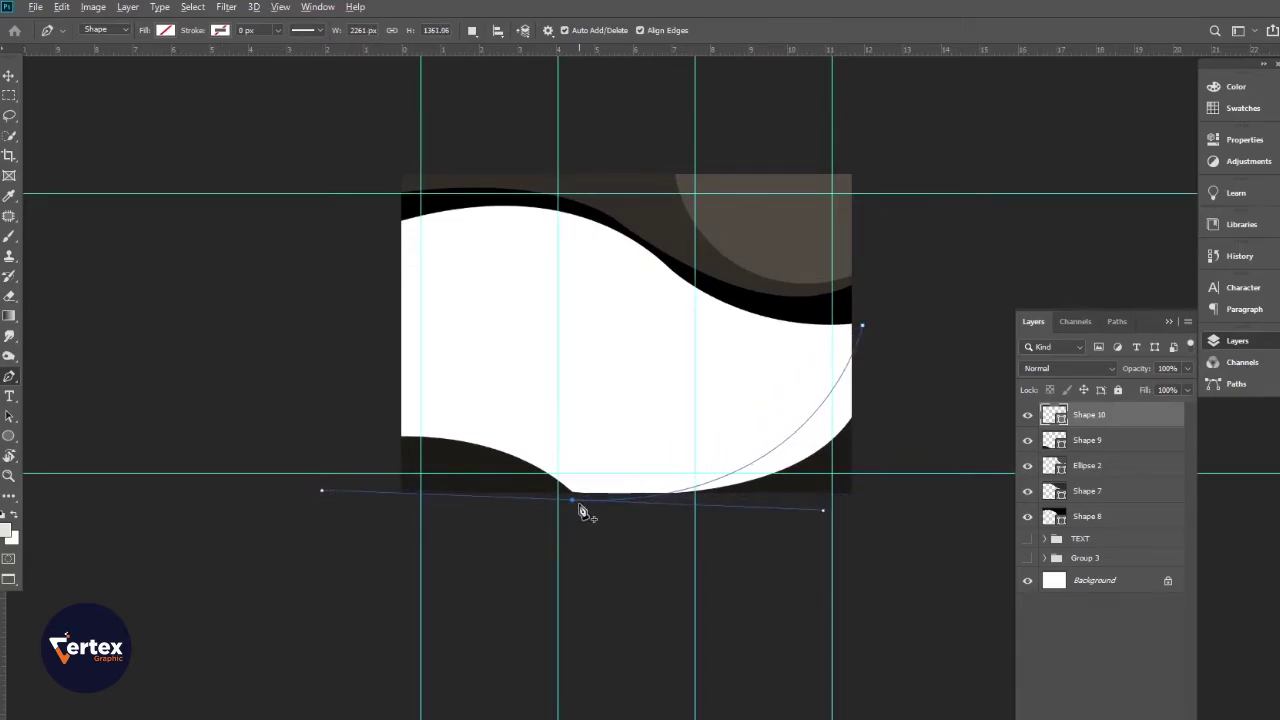
Step: Close the new path with straight segments outside the page's lower right corner, making it about 2776 by 1867 px
left_click_drag(571, 500, 636, 570)
left_click(928, 565)
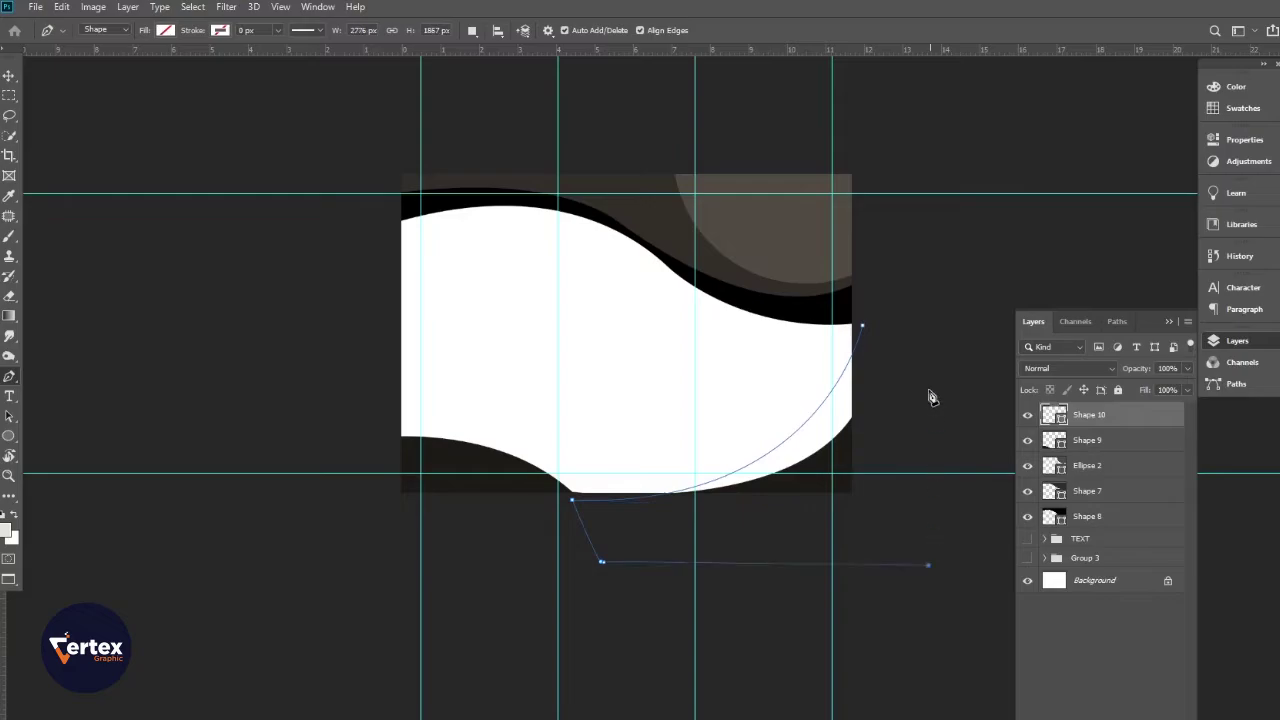
left_click(910, 341)
left_click(863, 327)
Step: Fill the new corner shape with light green and move its layer directly below Shape 8
left_click(165, 30)
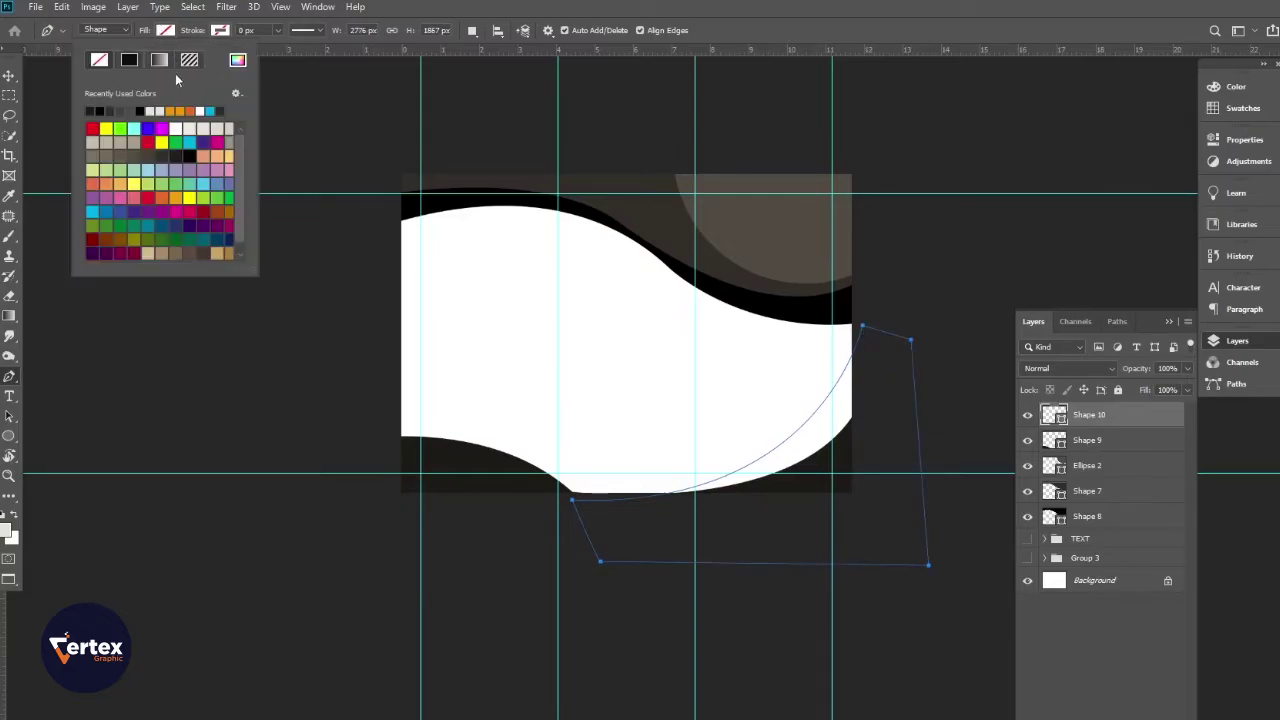
left_click(113, 168)
left_click(9, 76)
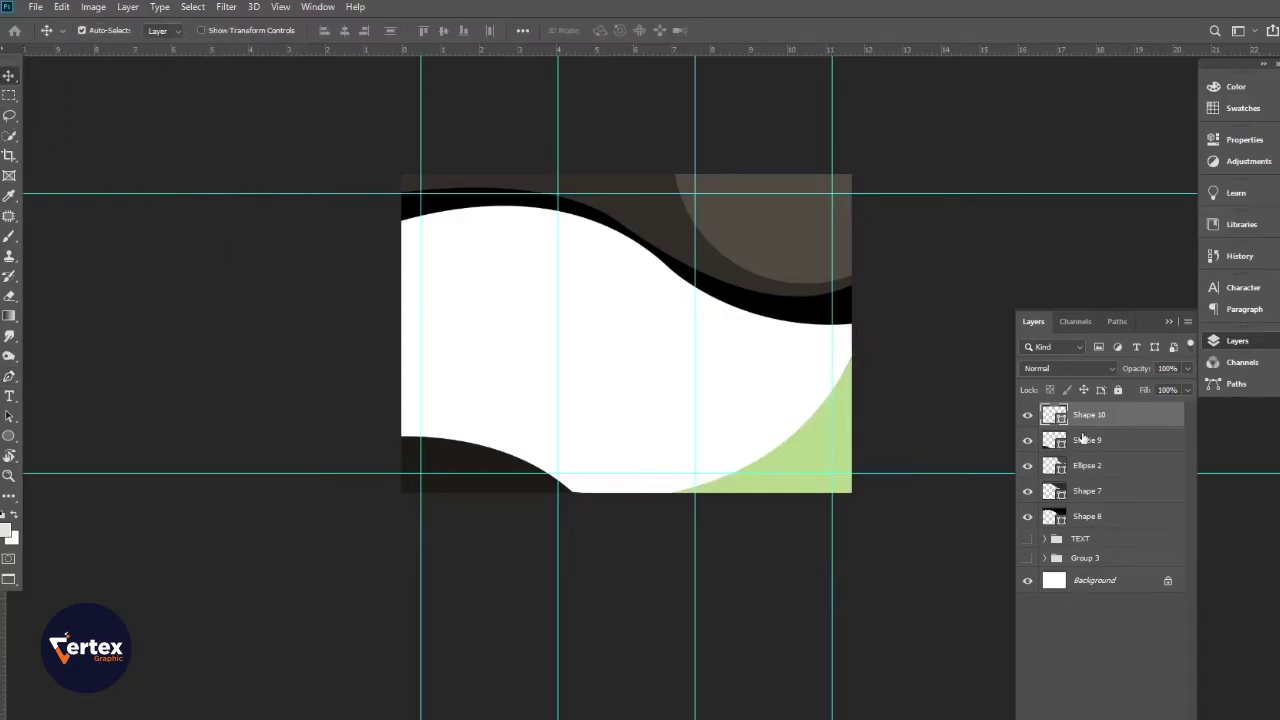
left_click_drag(1102, 418, 1095, 527)
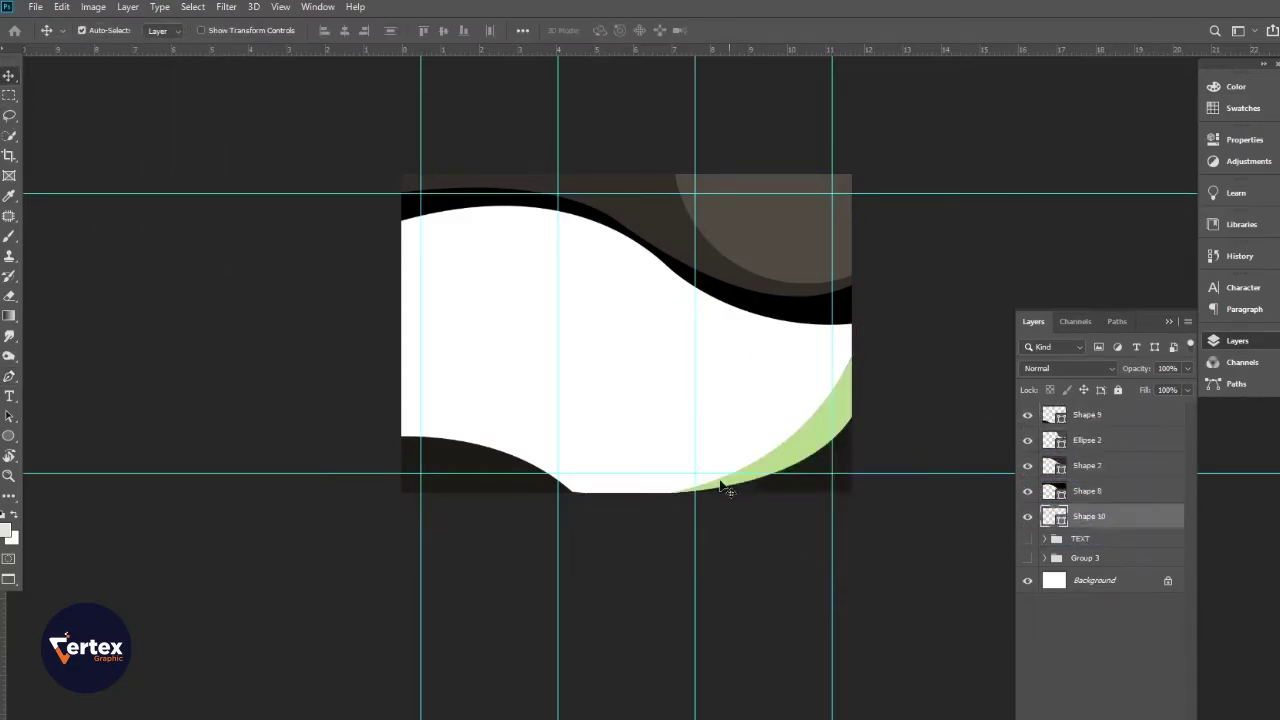
Step: Recolor the header circle, Ellipse 2, to a golden yellow with a hue of 38°
left_click(683, 432, "ctrl")
left_click(633, 400, "alt")
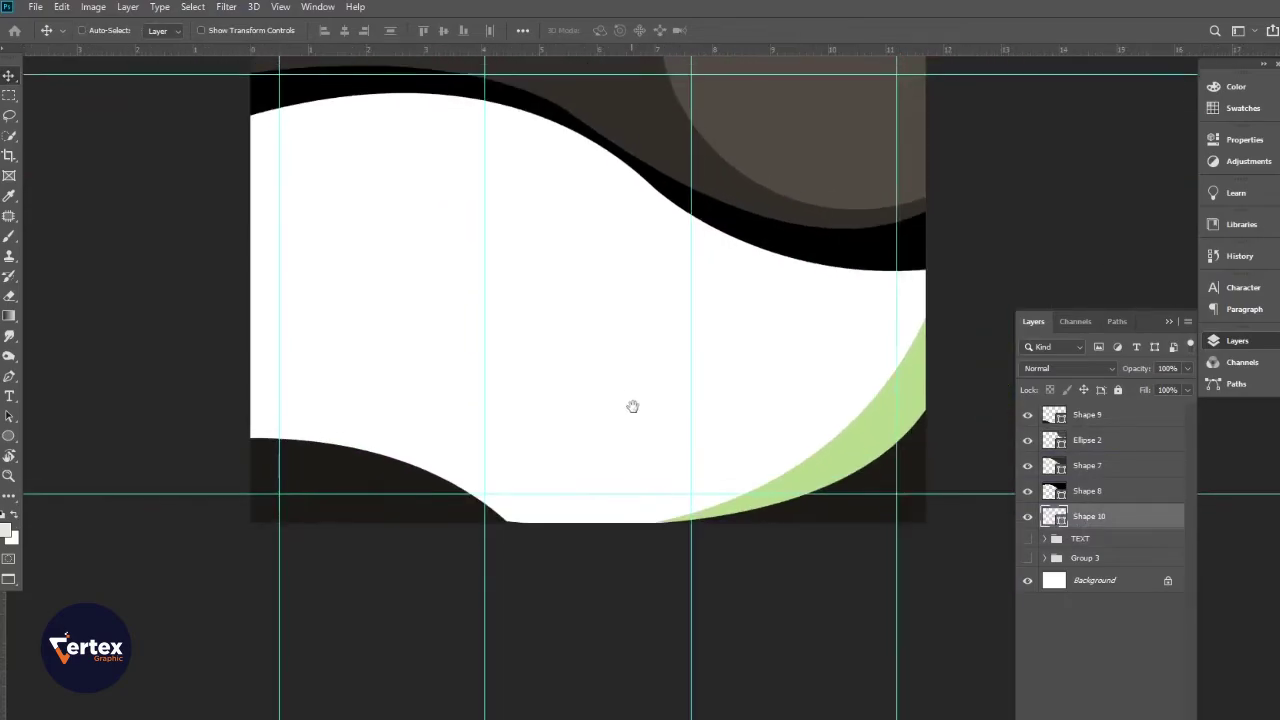
left_click_drag(631, 406, 623, 437)
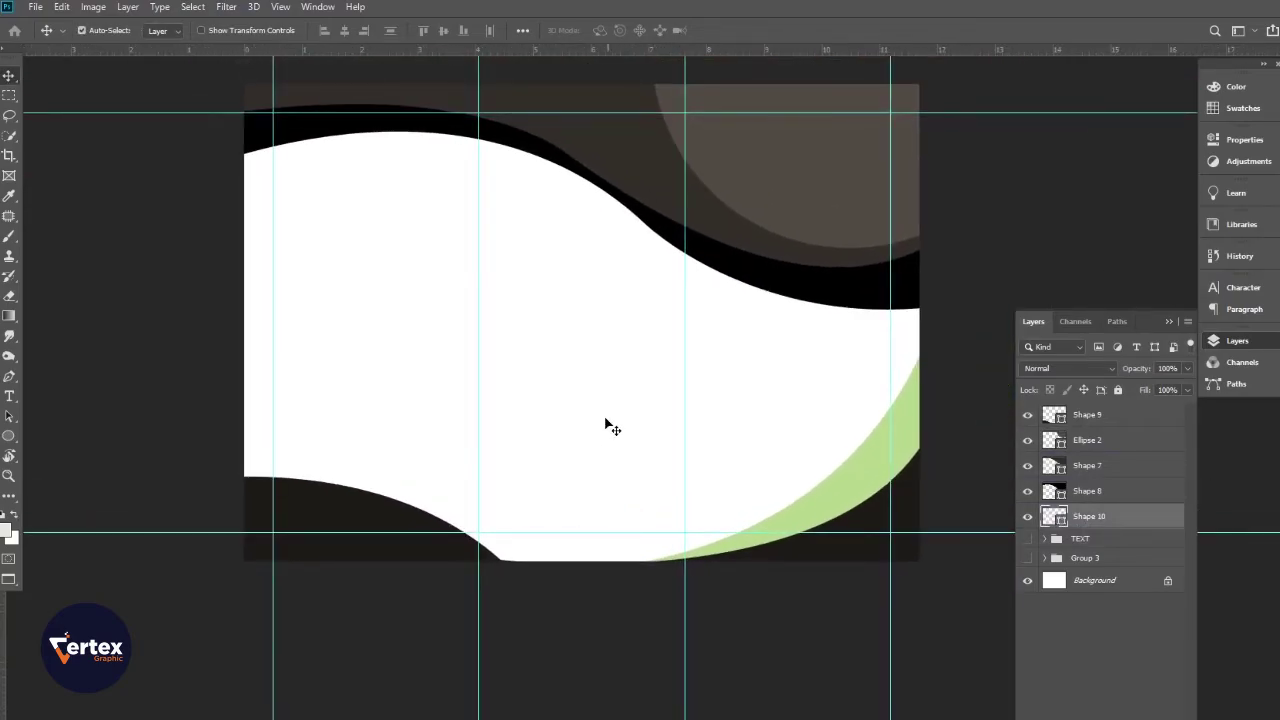
left_click_drag(631, 433, 640, 466)
left_click(852, 226)
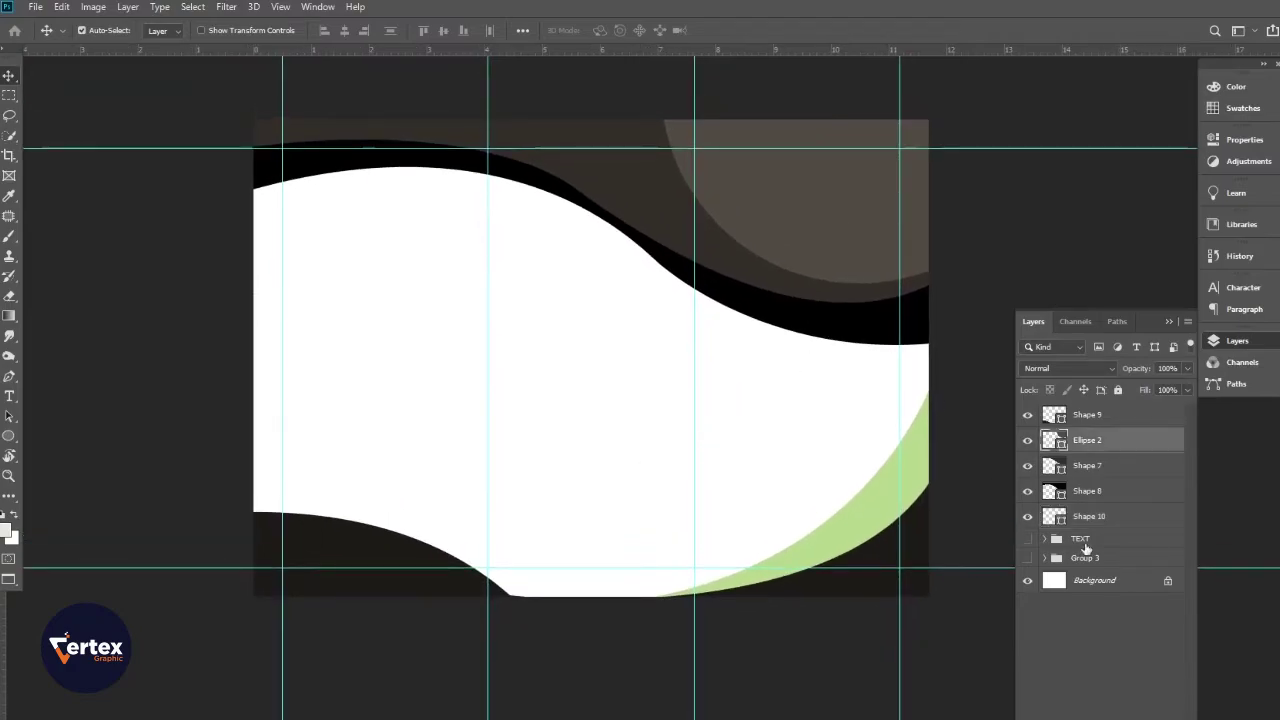
double_click(1052, 443)
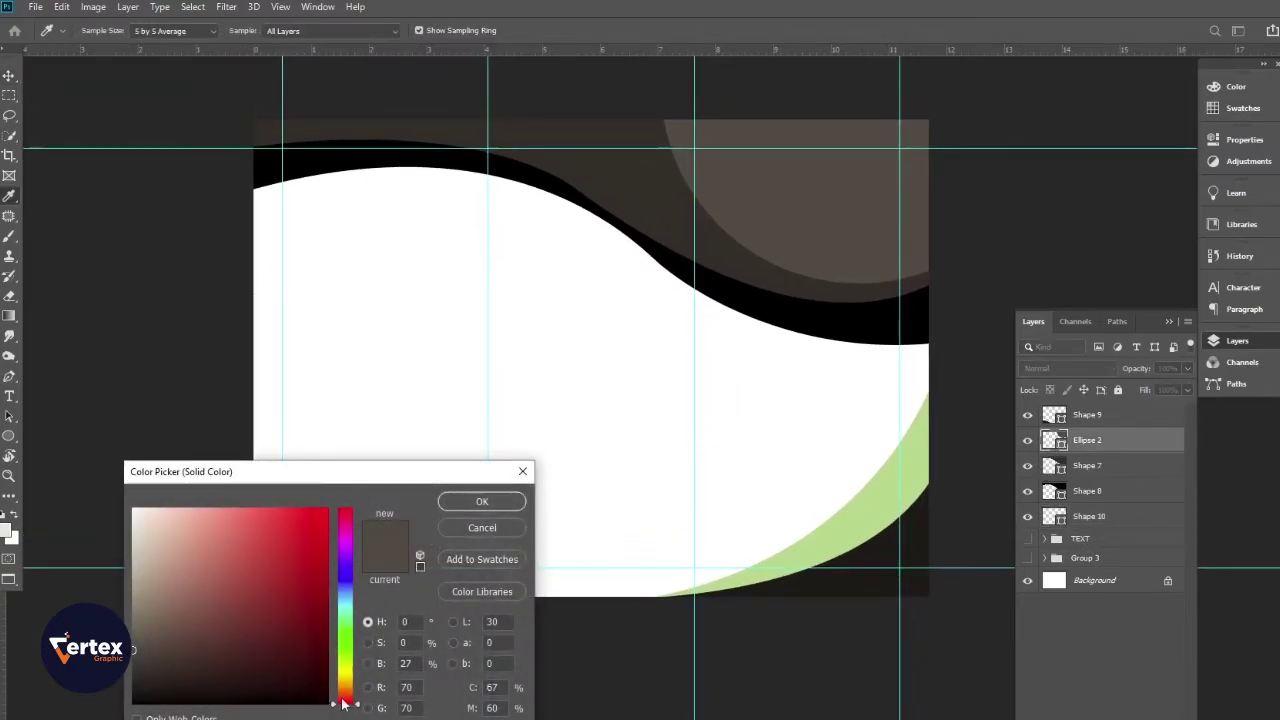
left_click_drag(346, 694, 345, 688)
left_click_drag(314, 580, 323, 530)
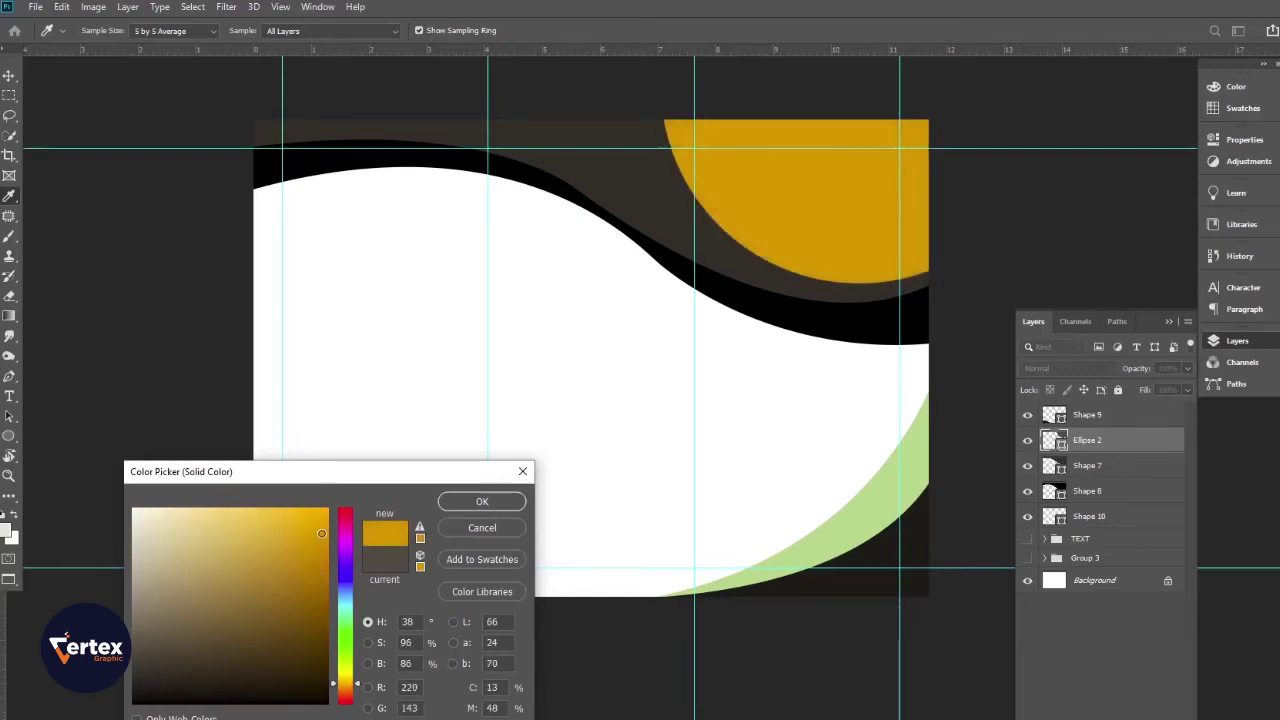
left_click(482, 501)
Step: Recolor the upper wave, Shape 7, by sampling the circle's gold and shifting it to orange with a hue of 30°
left_click(644, 199)
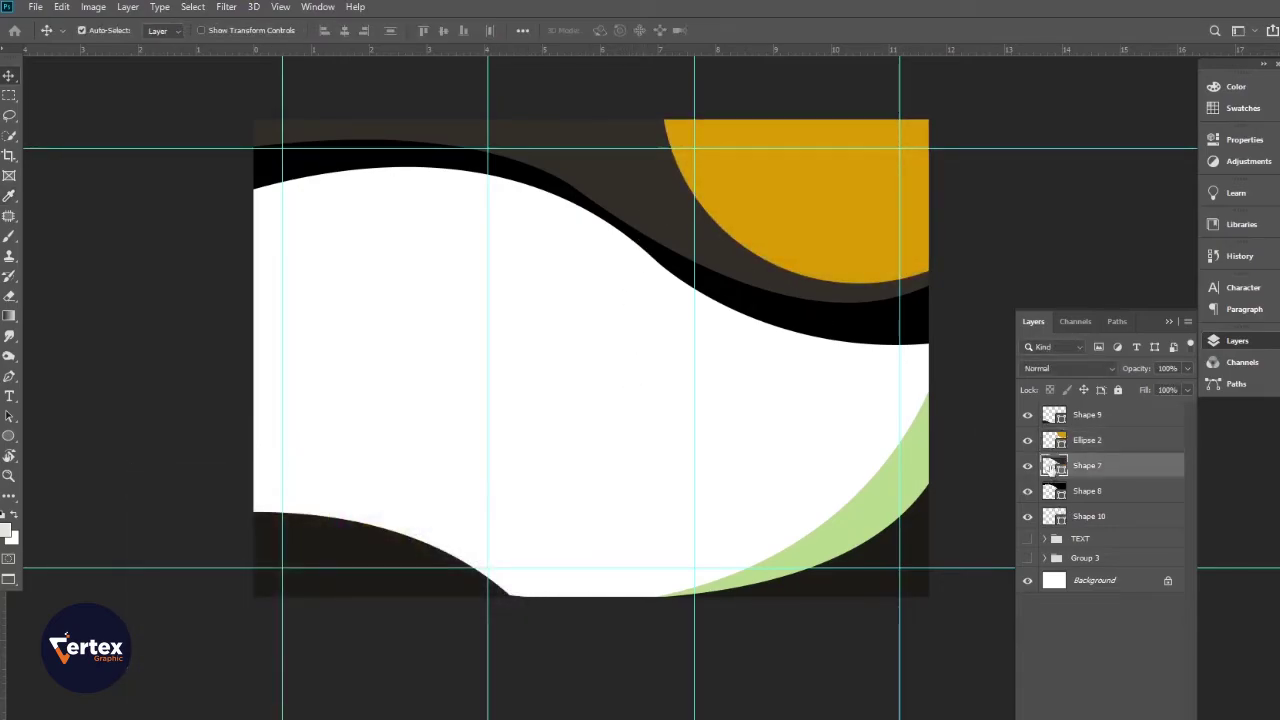
double_click(1052, 466)
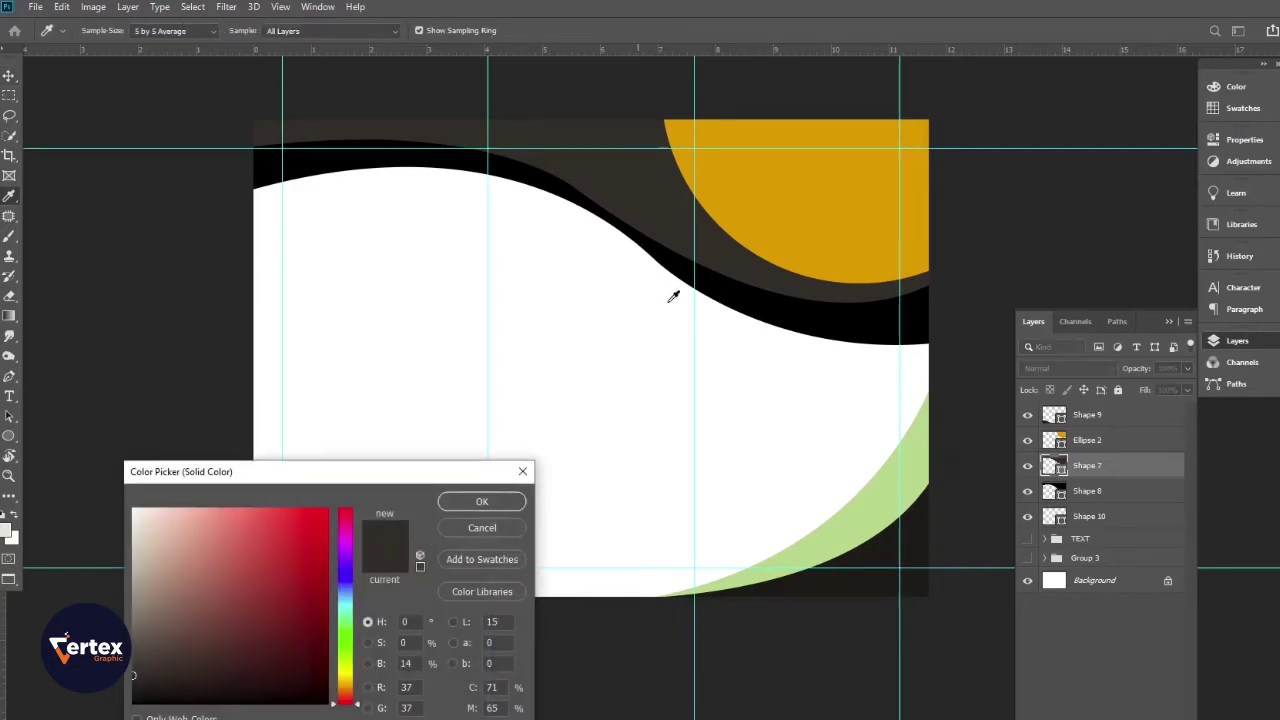
left_click(777, 217)
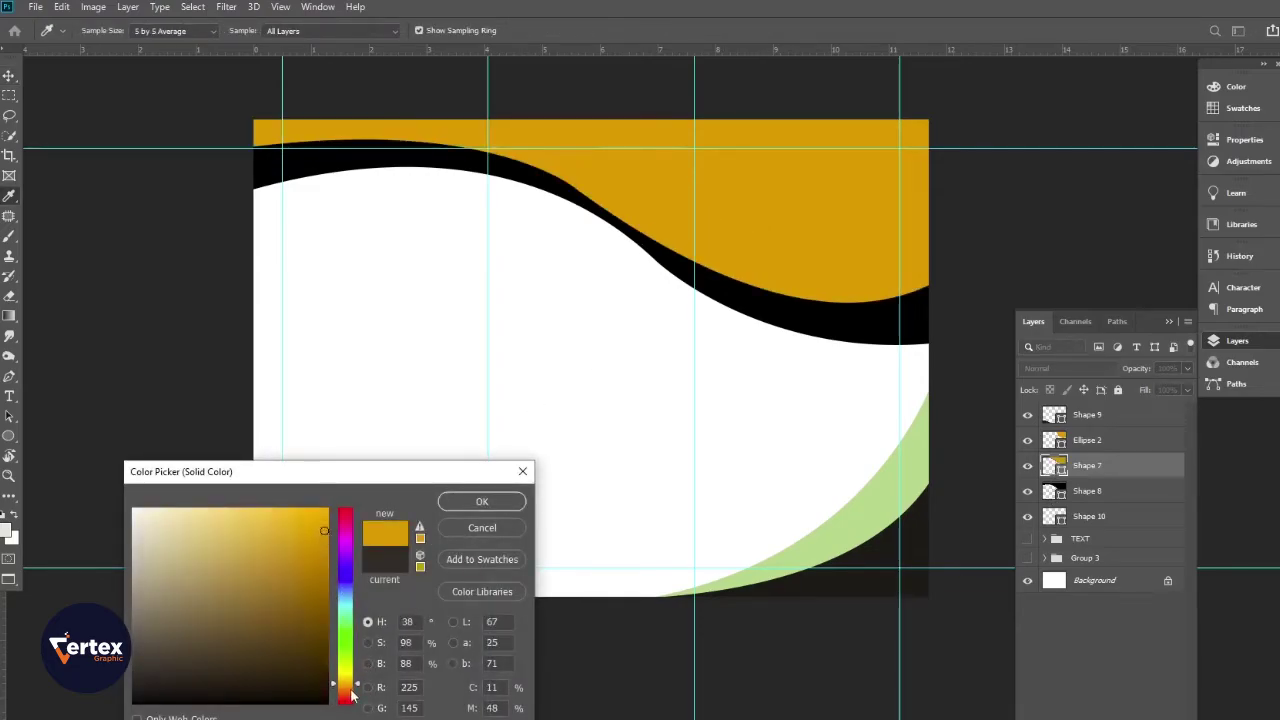
left_click_drag(349, 690, 349, 694)
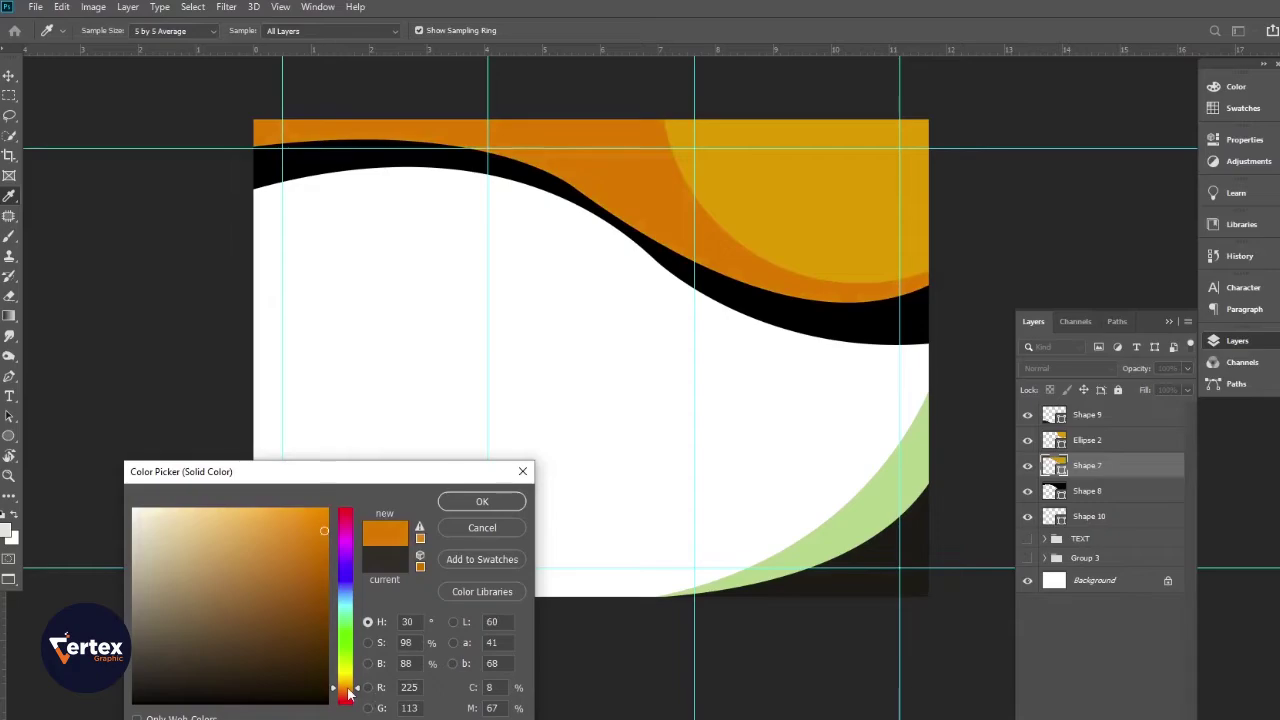
left_click(483, 503)
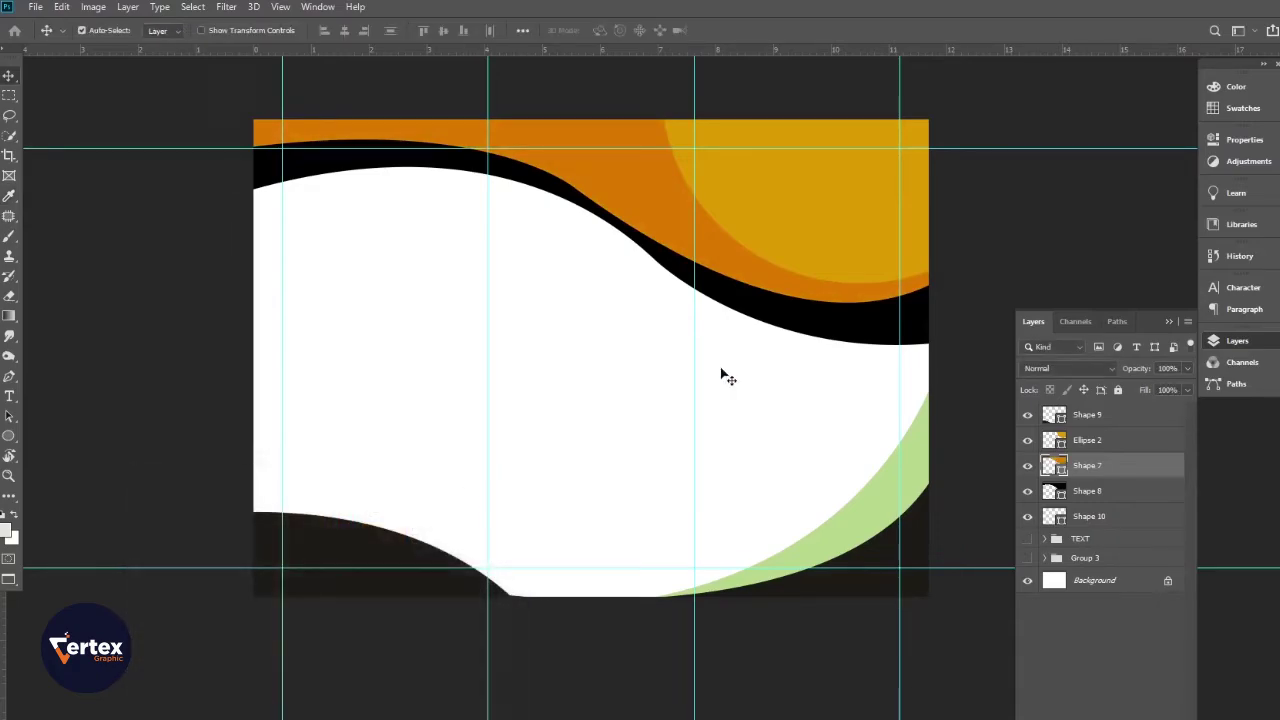
Step: Recolor the black wave, Shape 8, by sampling the wave's orange and darkening it to hue 23°, saturation 100%, brightness 70%
left_click(817, 325)
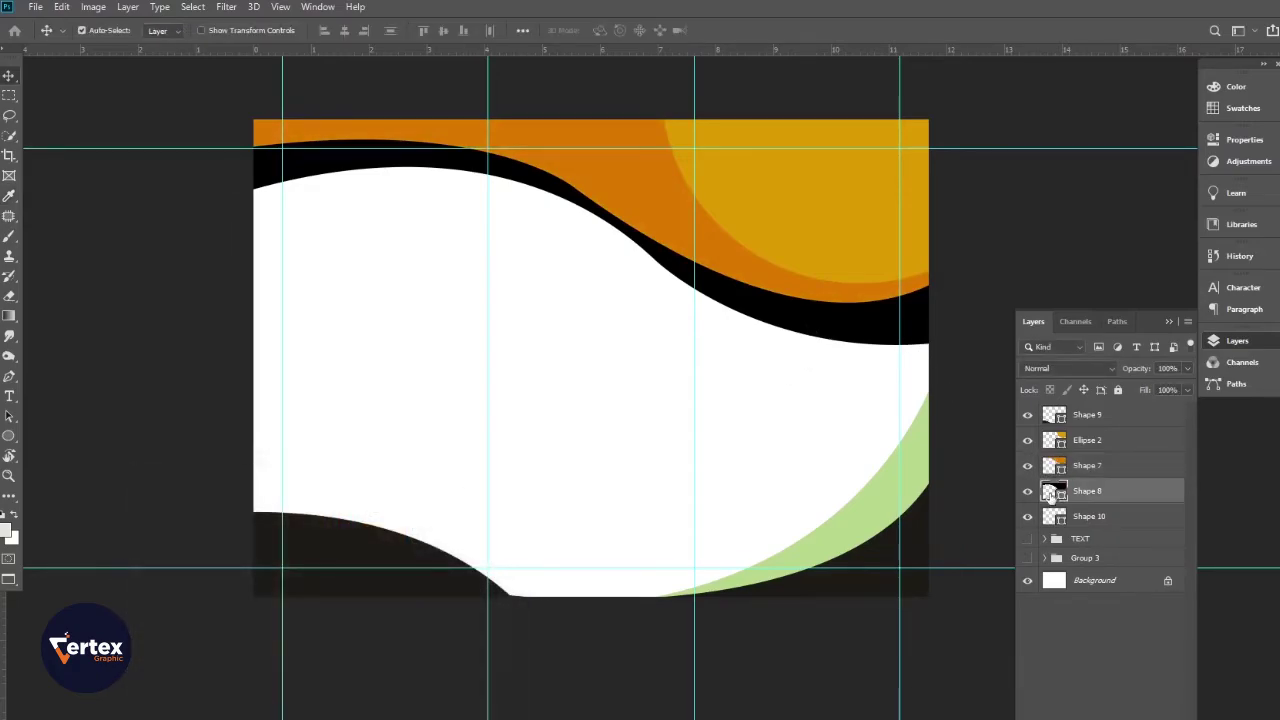
double_click(1052, 493)
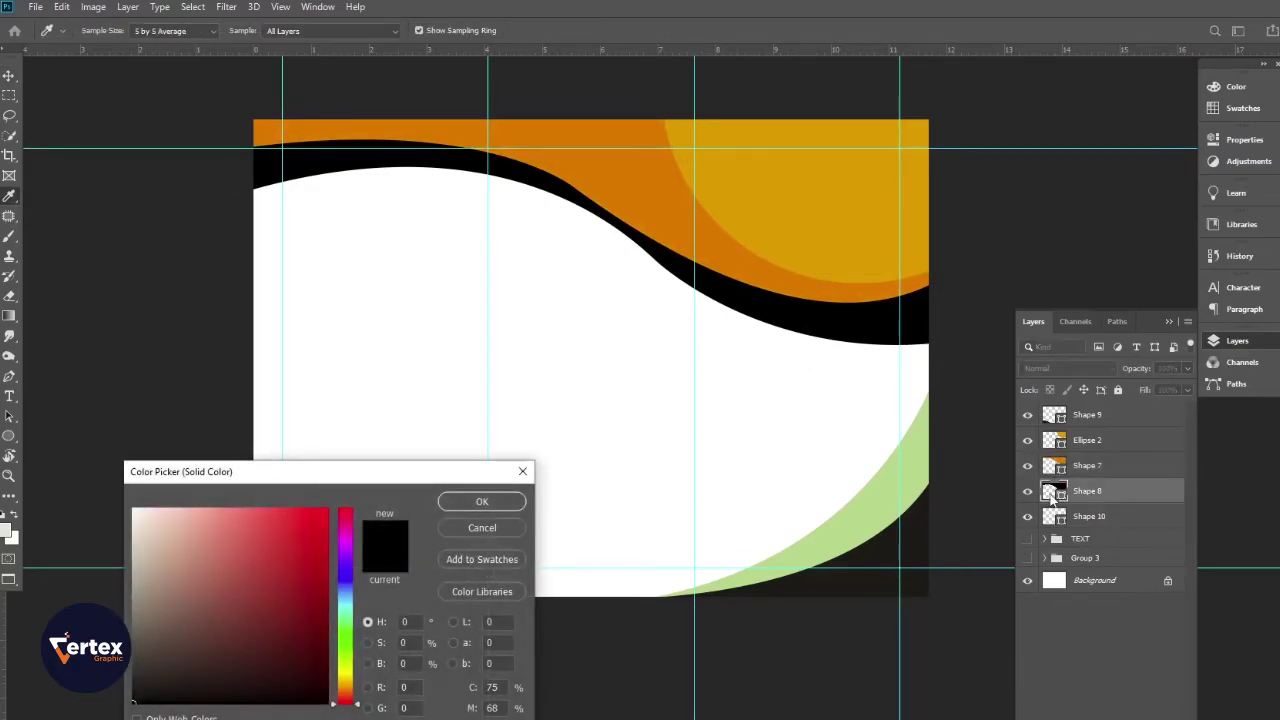
left_click(718, 232)
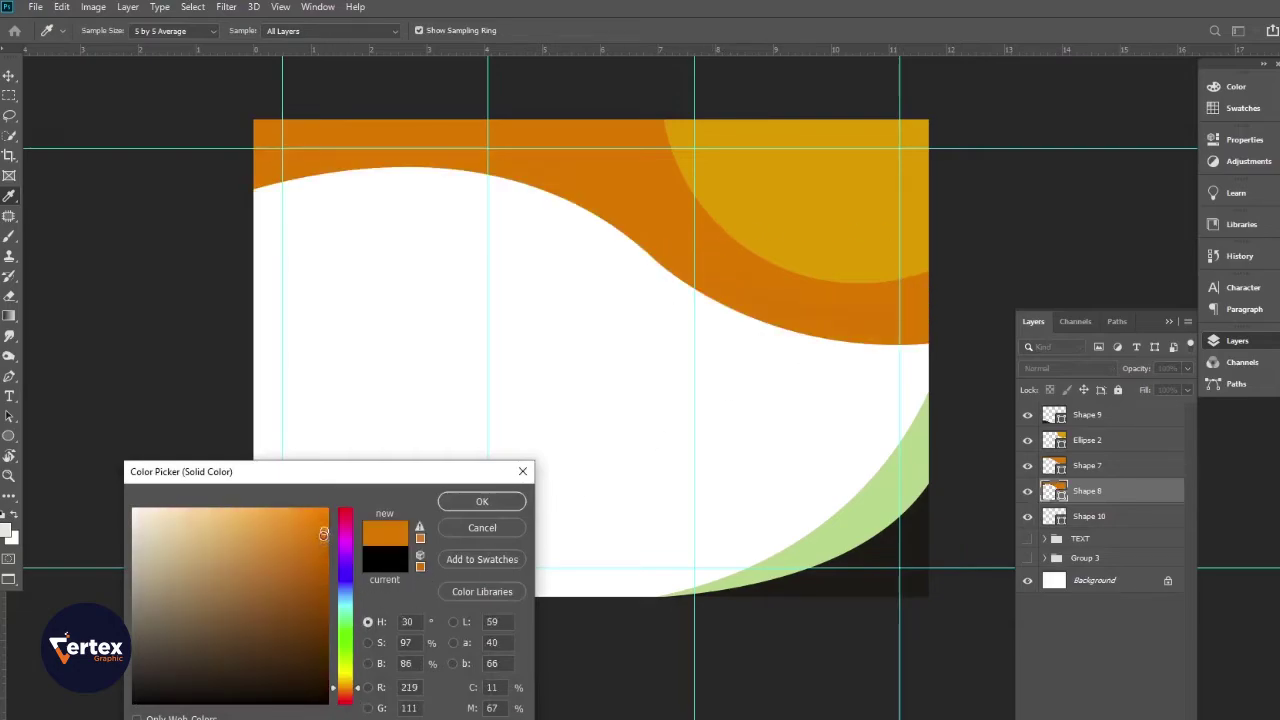
left_click_drag(323, 534, 335, 567)
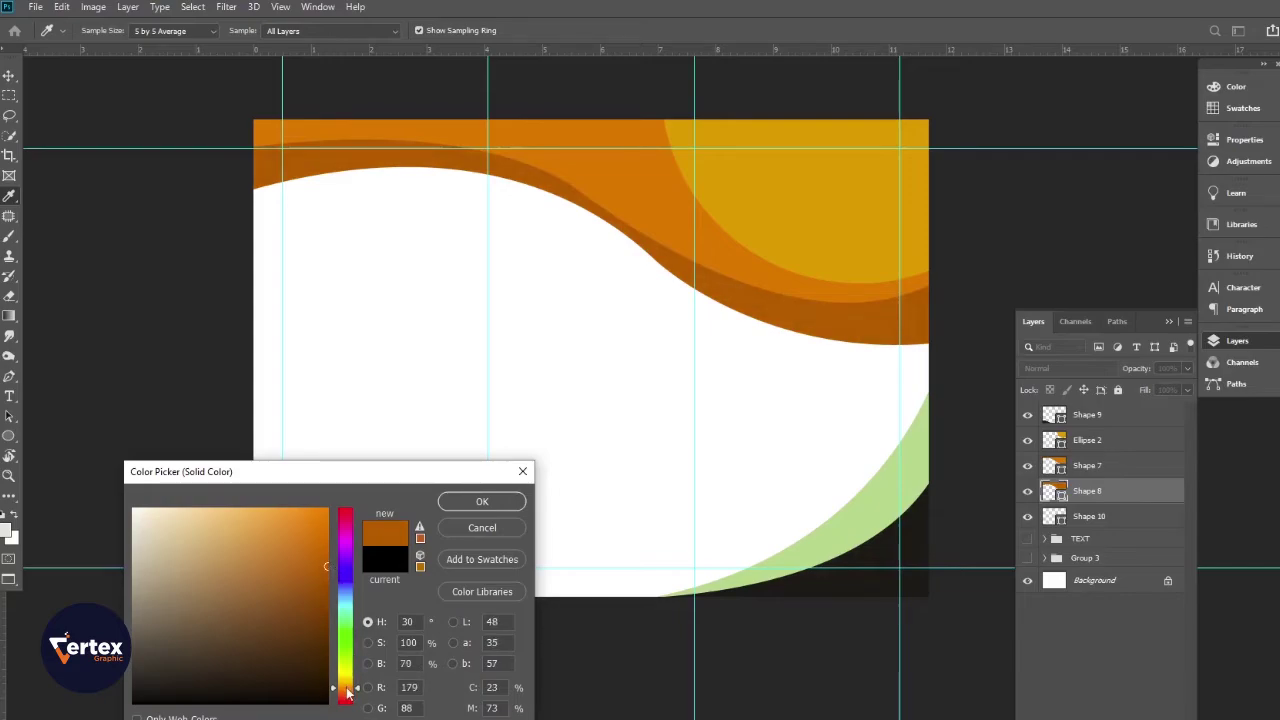
left_click_drag(347, 697, 348, 698)
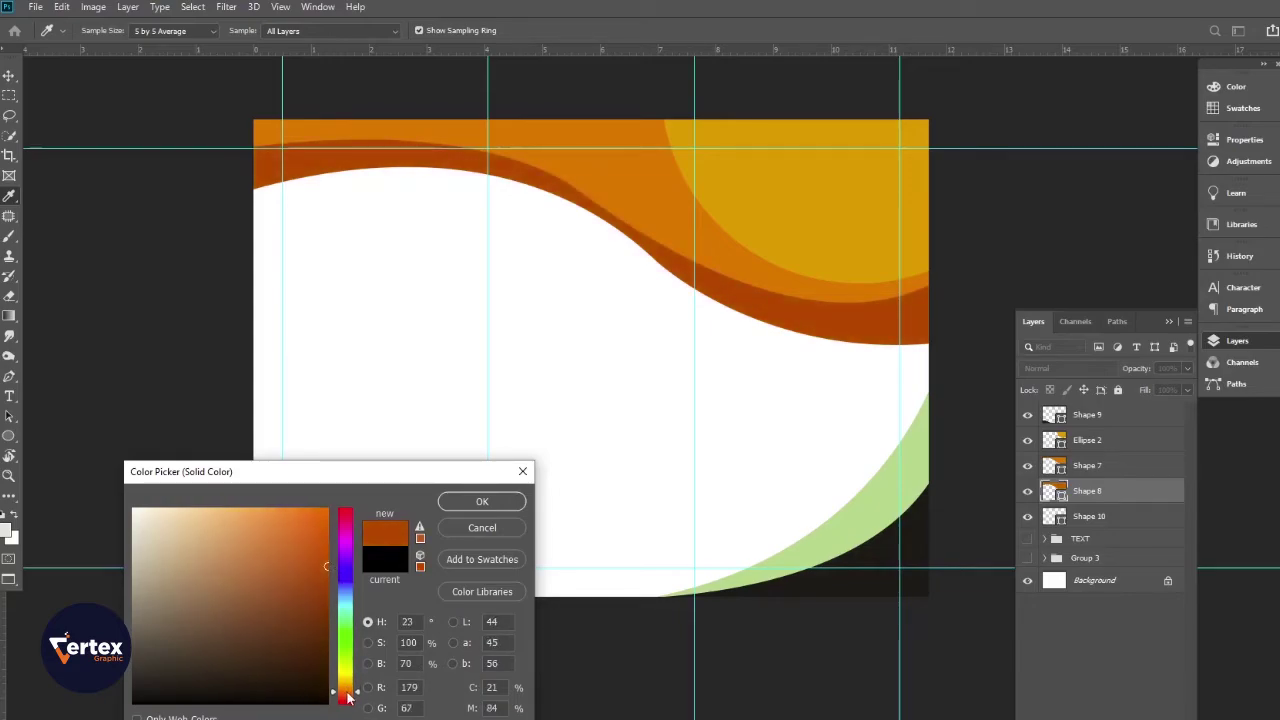
left_click(500, 503)
Step: Recolor the light green corner shape, Shape 10, with the dark orange sampled from the header's lower wave
left_click(866, 528)
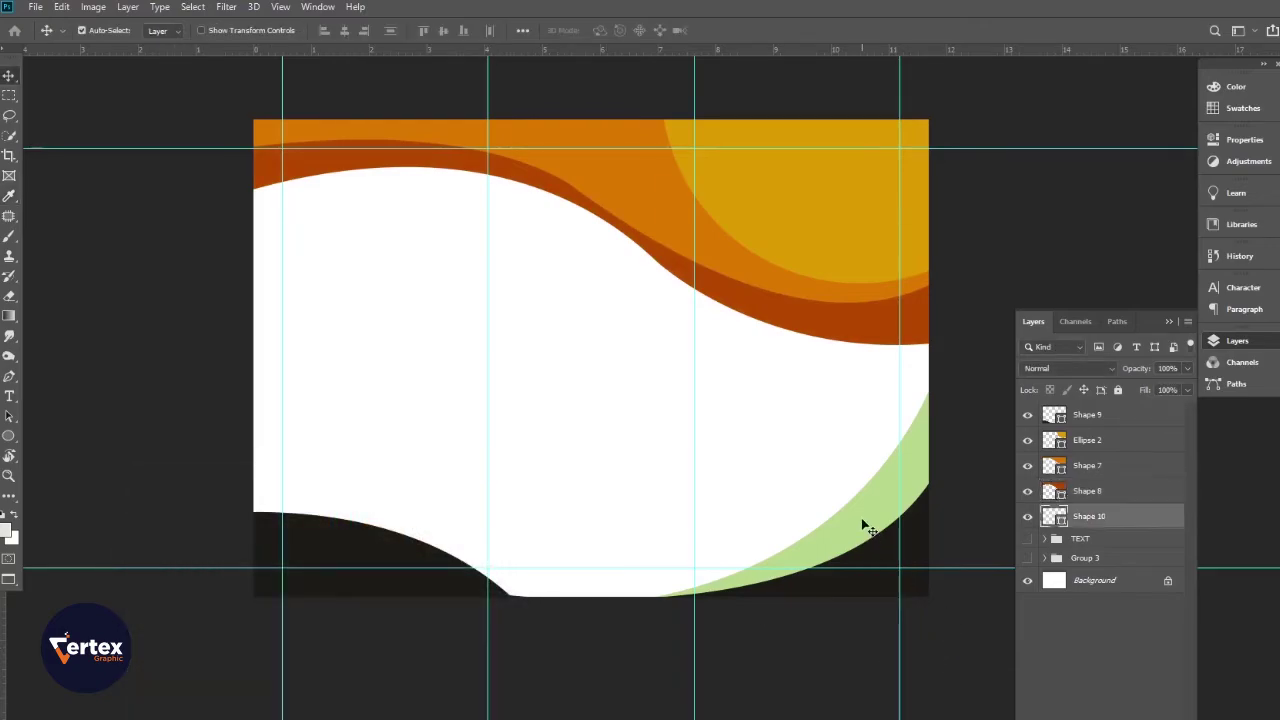
double_click(1053, 516)
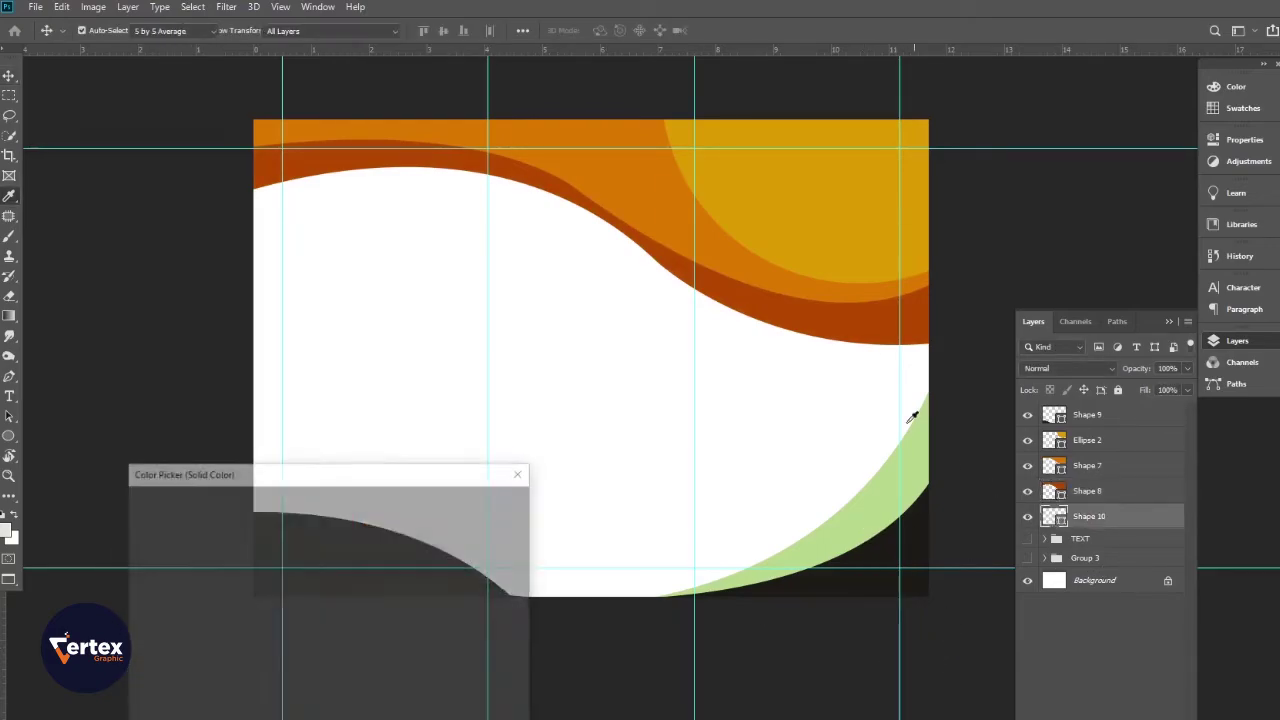
left_click(886, 309)
left_click(458, 505)
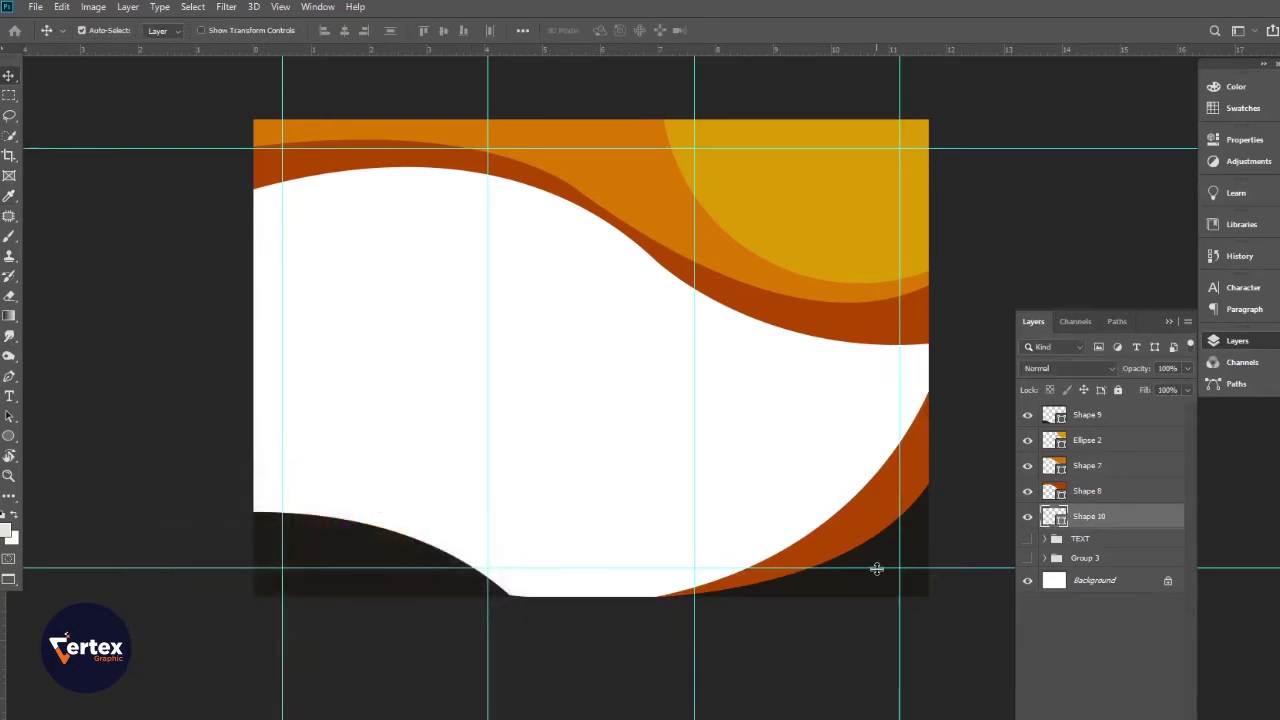
Step: Recolor the black footer shape, Shape 9, with the orange sampled from the header's upper wave
left_click(917, 549)
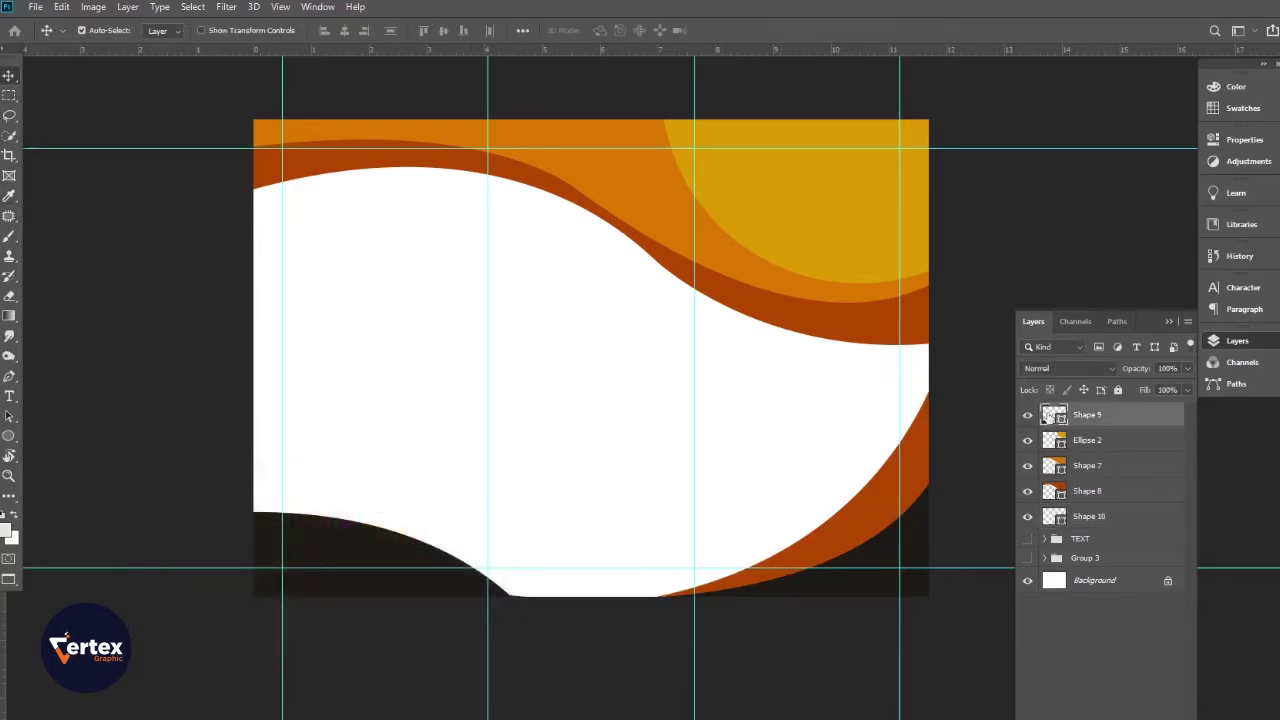
double_click(1050, 415)
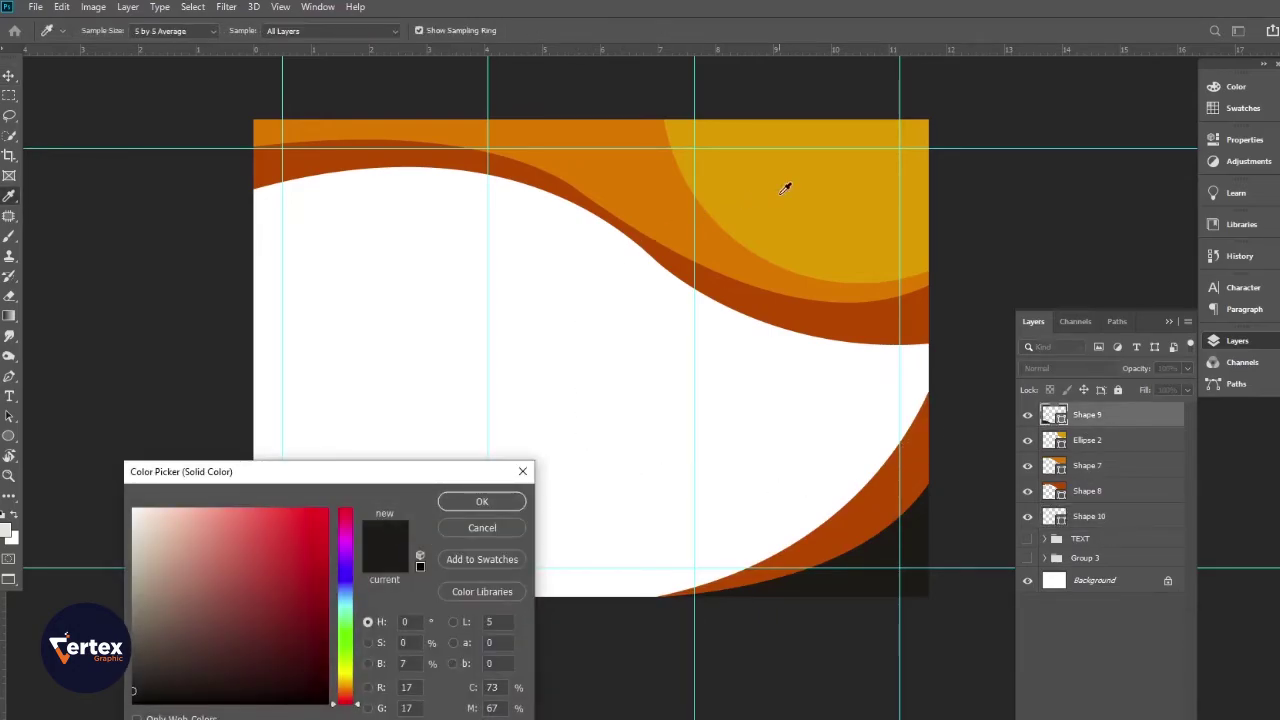
left_click(666, 208)
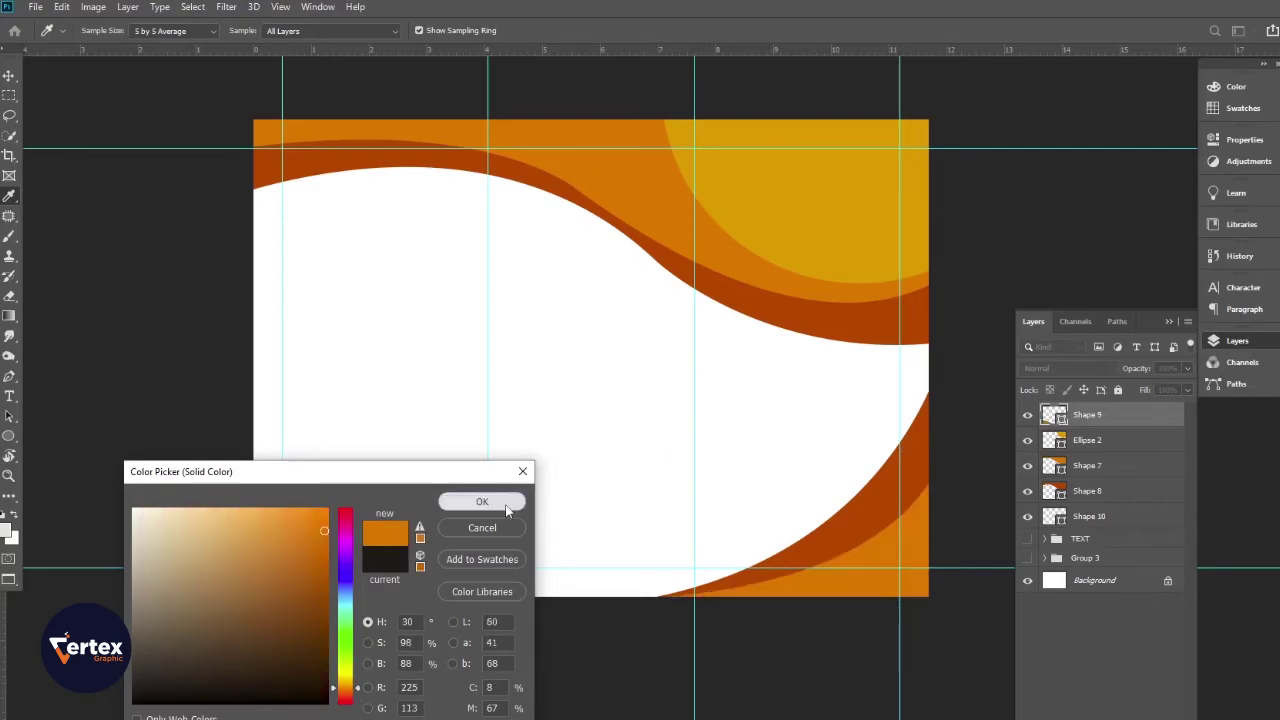
left_click(462, 502)
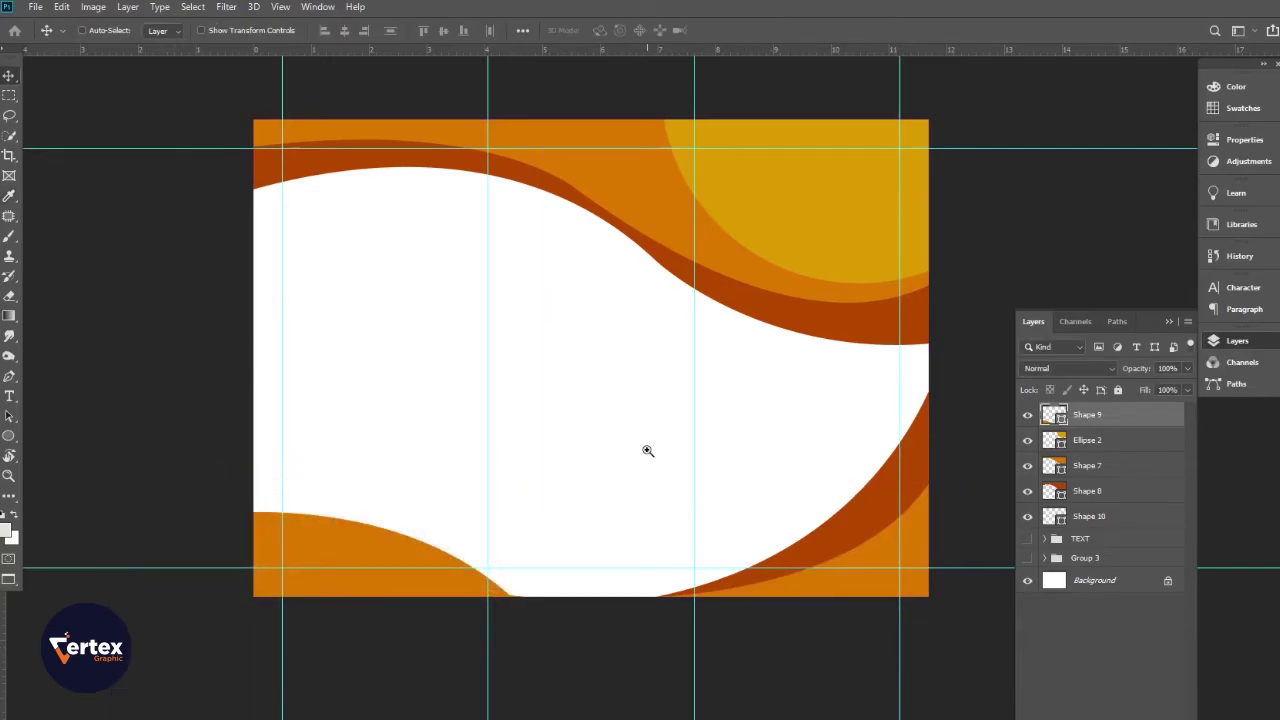
Step: Show the TEXT group and move it to the top of the layer stack, above Shape 9
scroll(646, 446, "up", 2)
left_click_drag(648, 446, 646, 538)
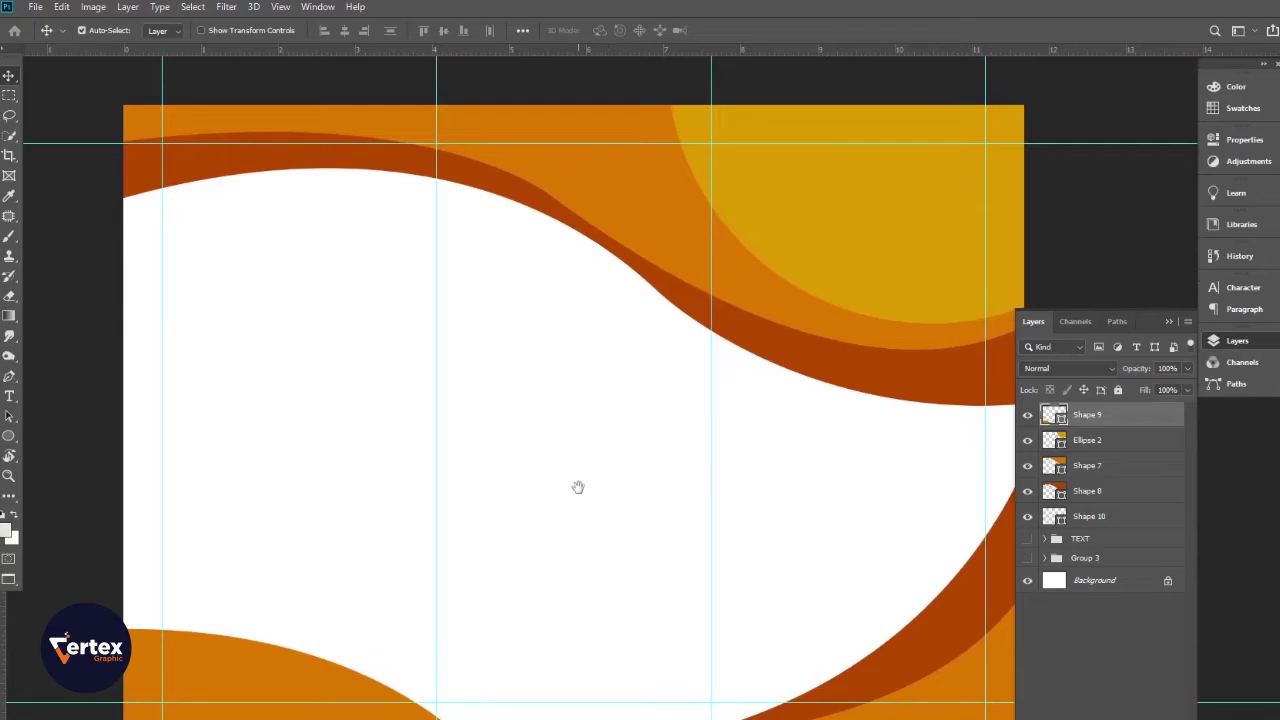
left_click_drag(580, 486, 578, 470)
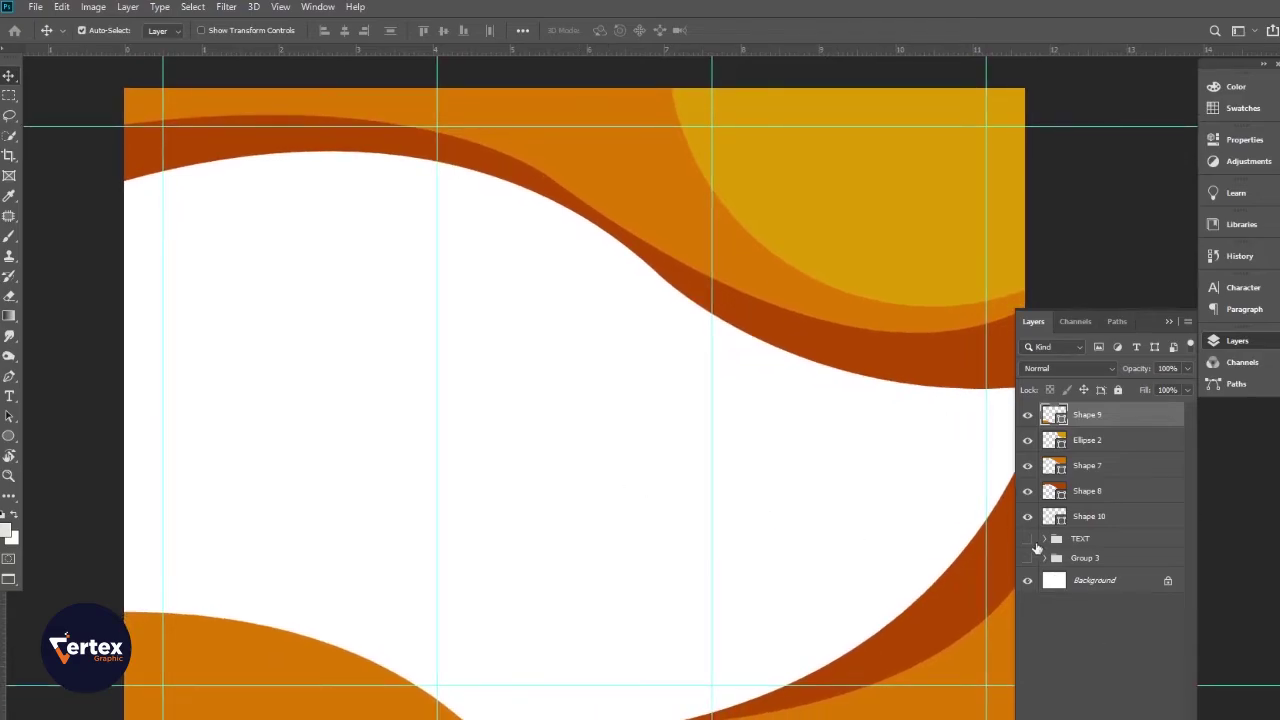
left_click(1027, 540)
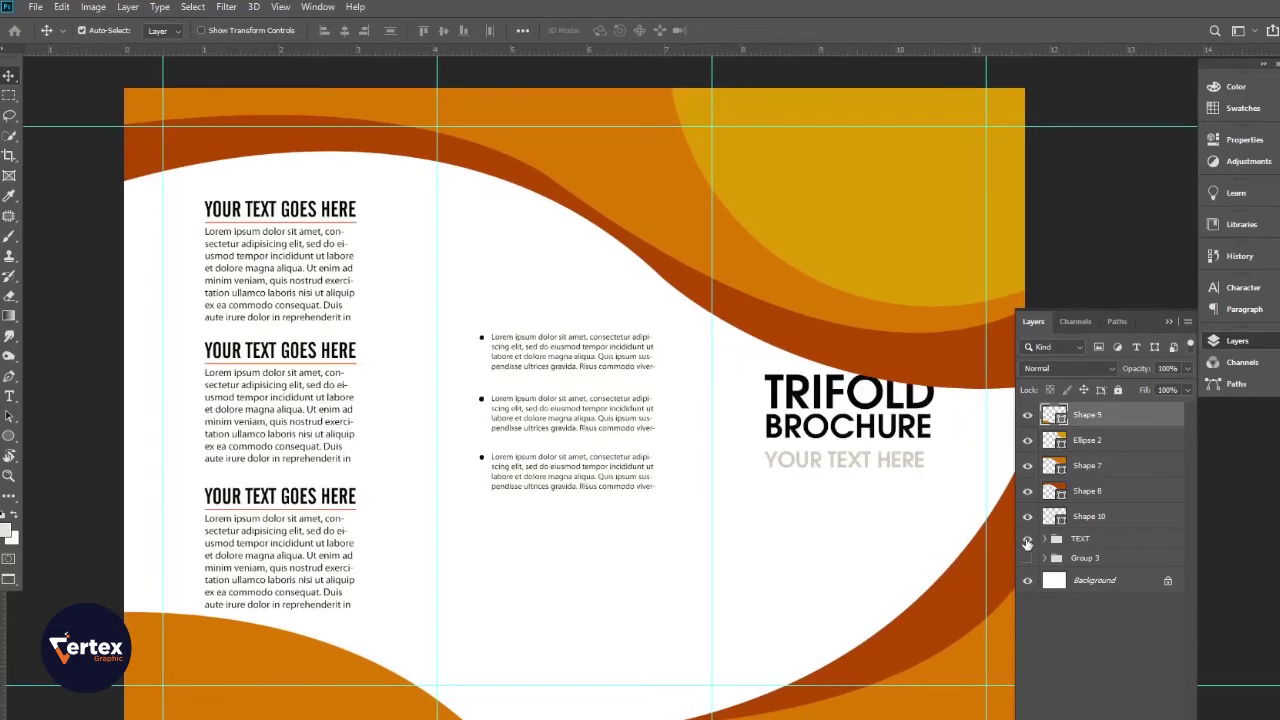
left_click(1095, 543)
left_click_drag(1103, 543, 1101, 411)
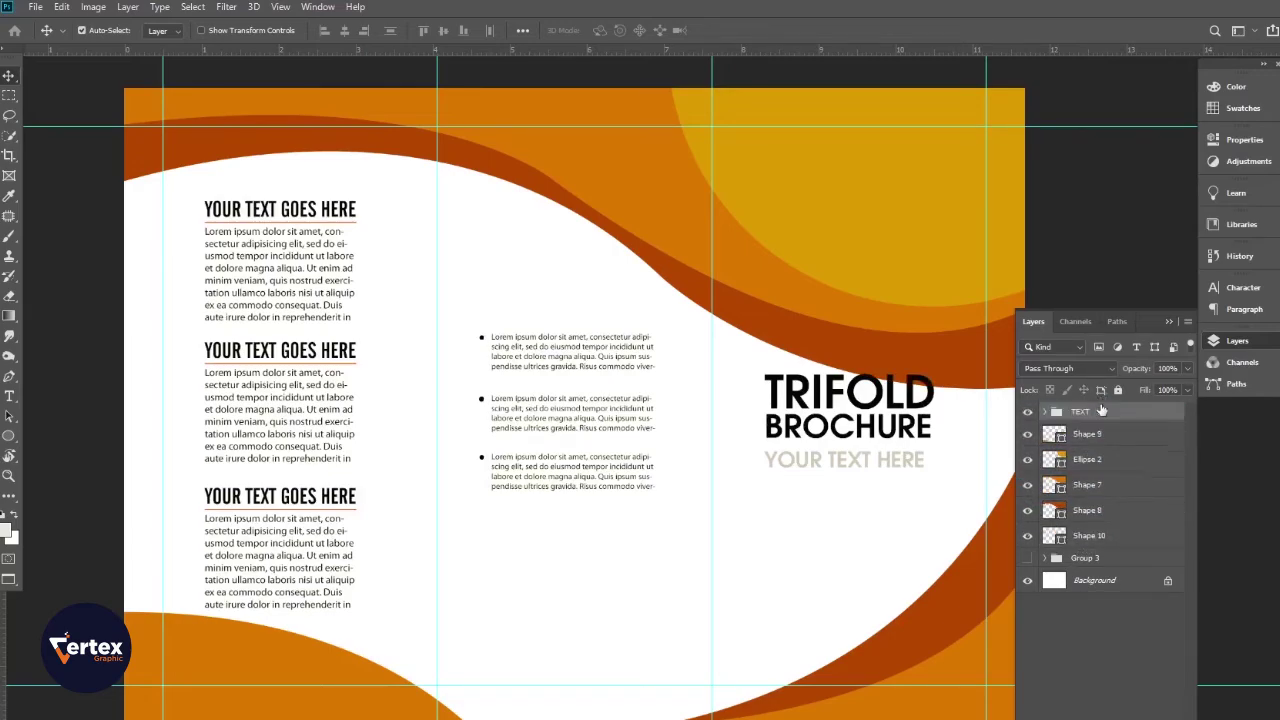
left_click(635, 504, "alt")
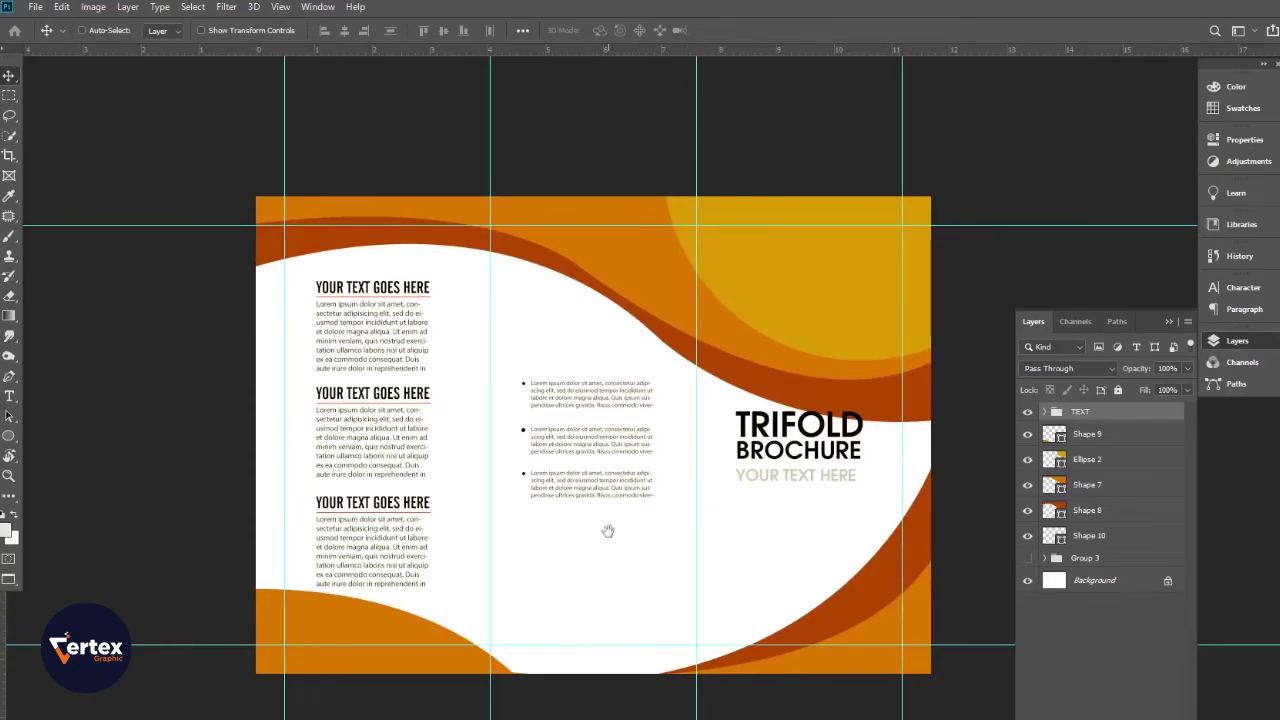
scroll(606, 531, "up", 2)
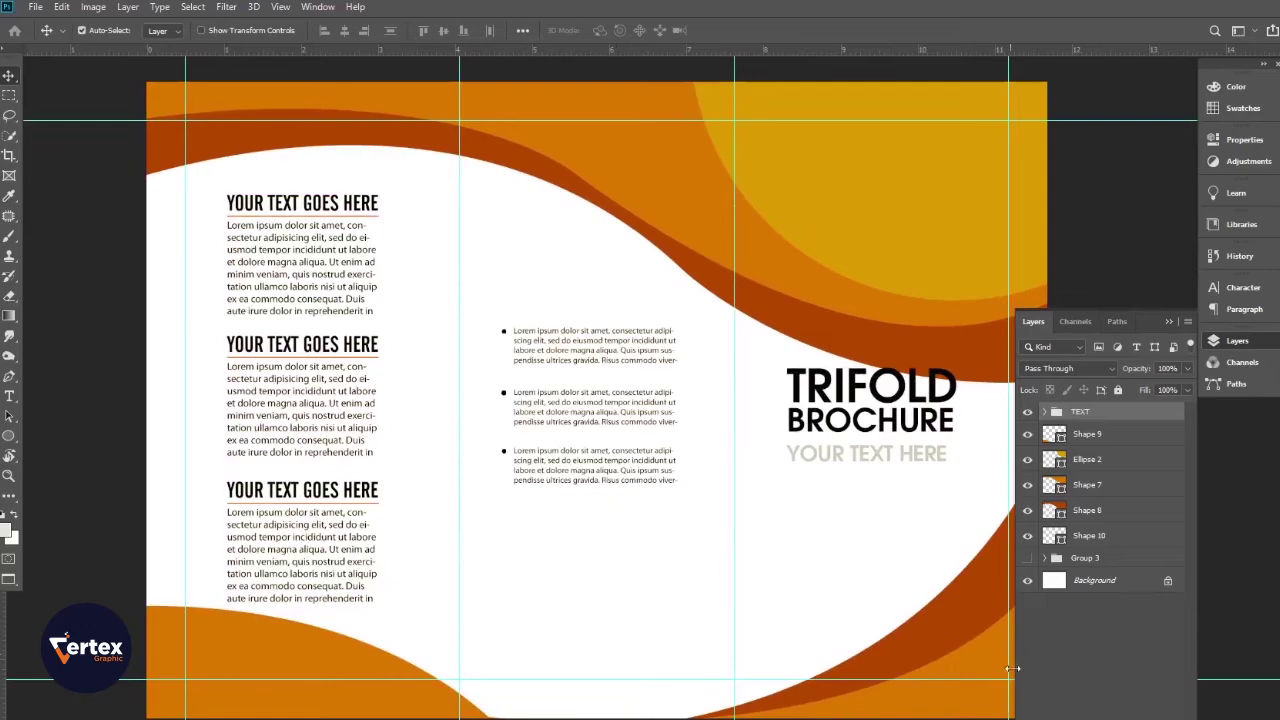
left_click(1026, 537)
left_click(1026, 537)
Step: Draw a rounded rectangle of about 772 by 792 px around the middle panel's bullet text, with all corner radii at 122 px
left_click(598, 560)
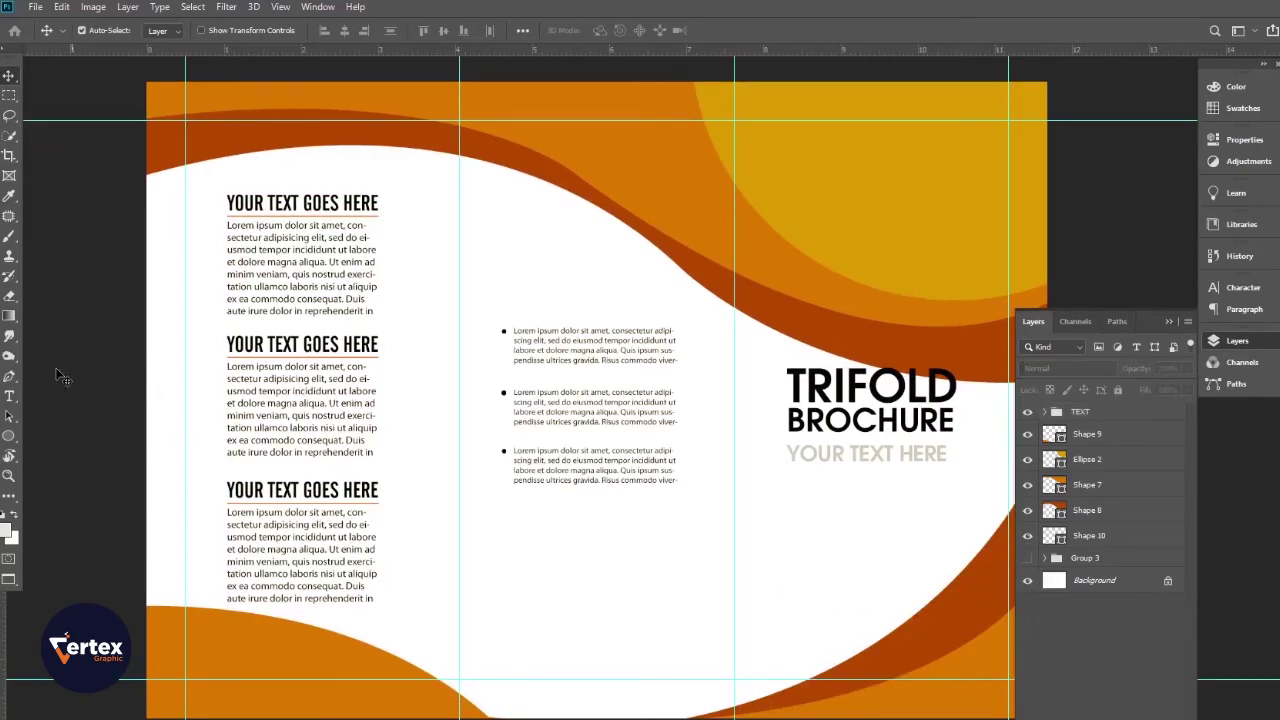
right_click(11, 442)
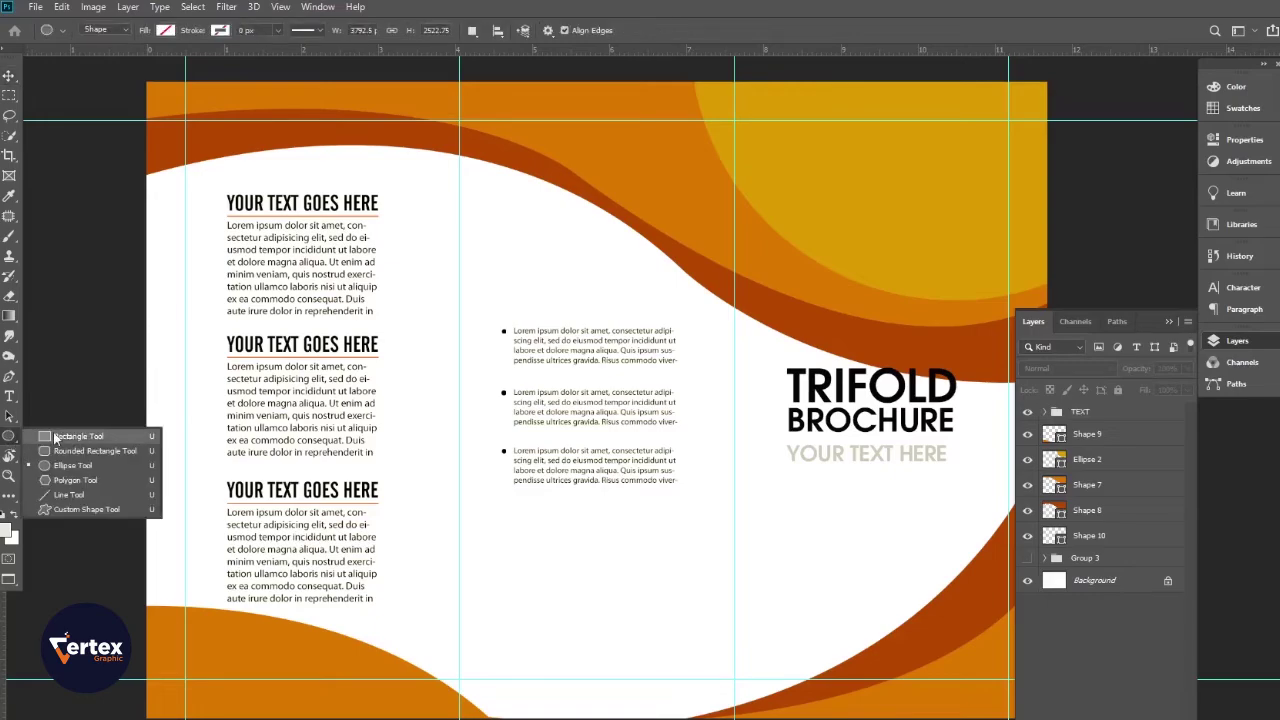
left_click(58, 451)
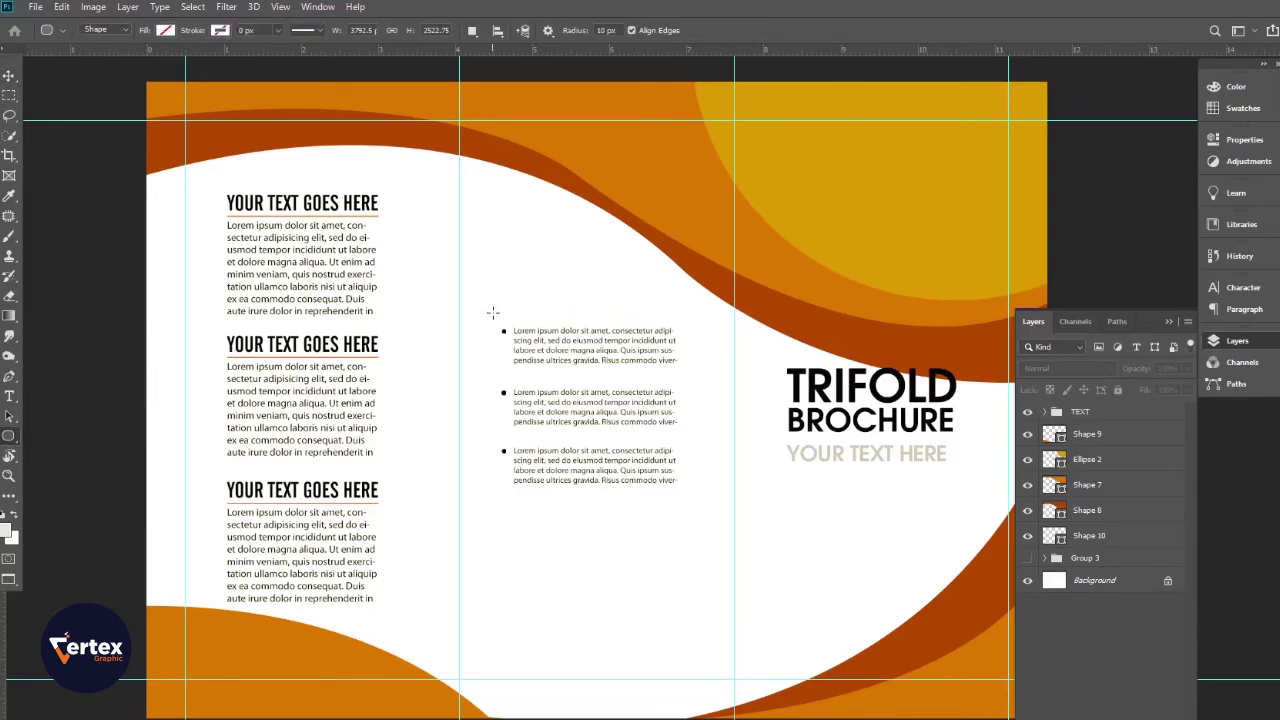
left_click_drag(492, 312, 690, 514)
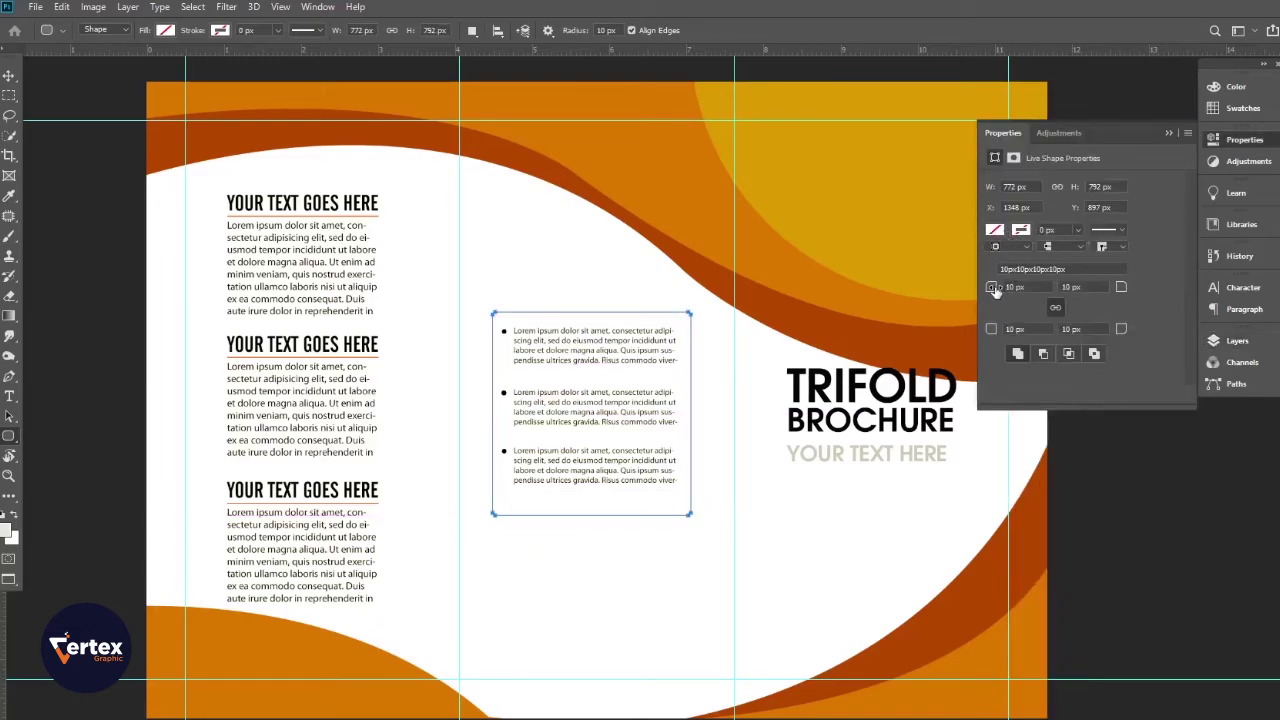
left_click_drag(1000, 287, 1080, 319)
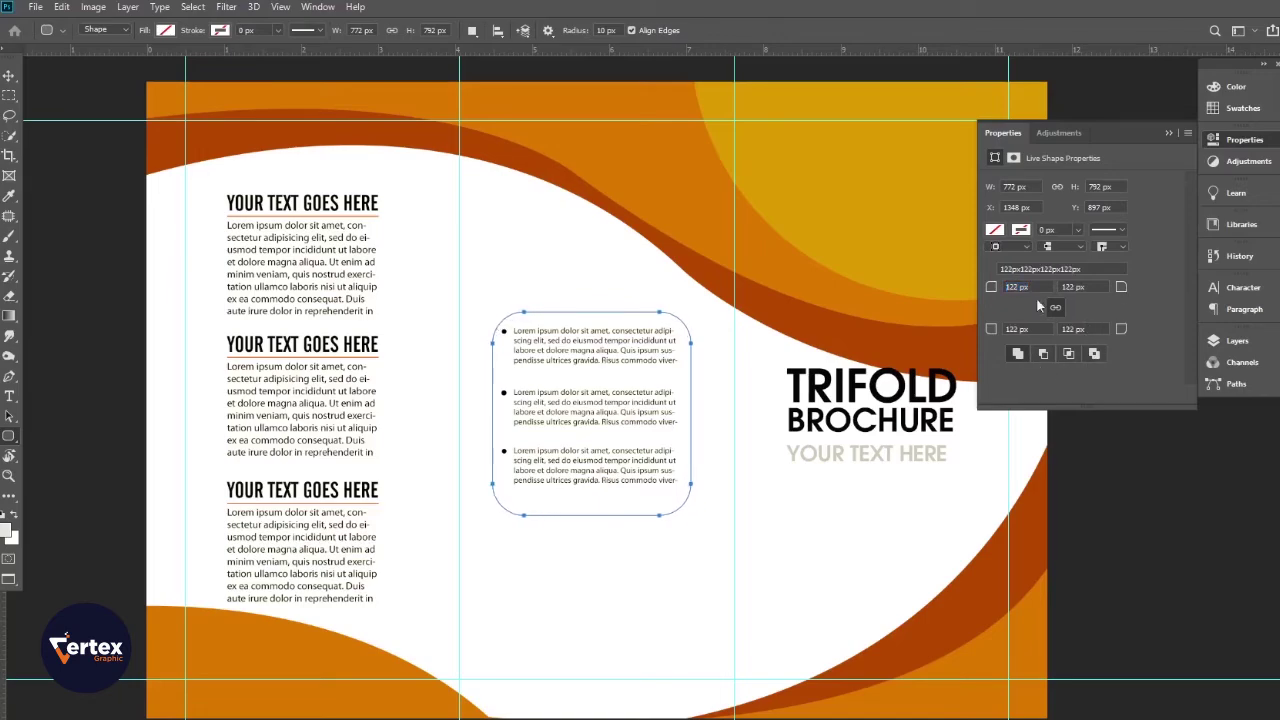
Step: Fill the rounded rectangle with the gold sampled from the header circle
left_click(995, 231)
left_click(1143, 260)
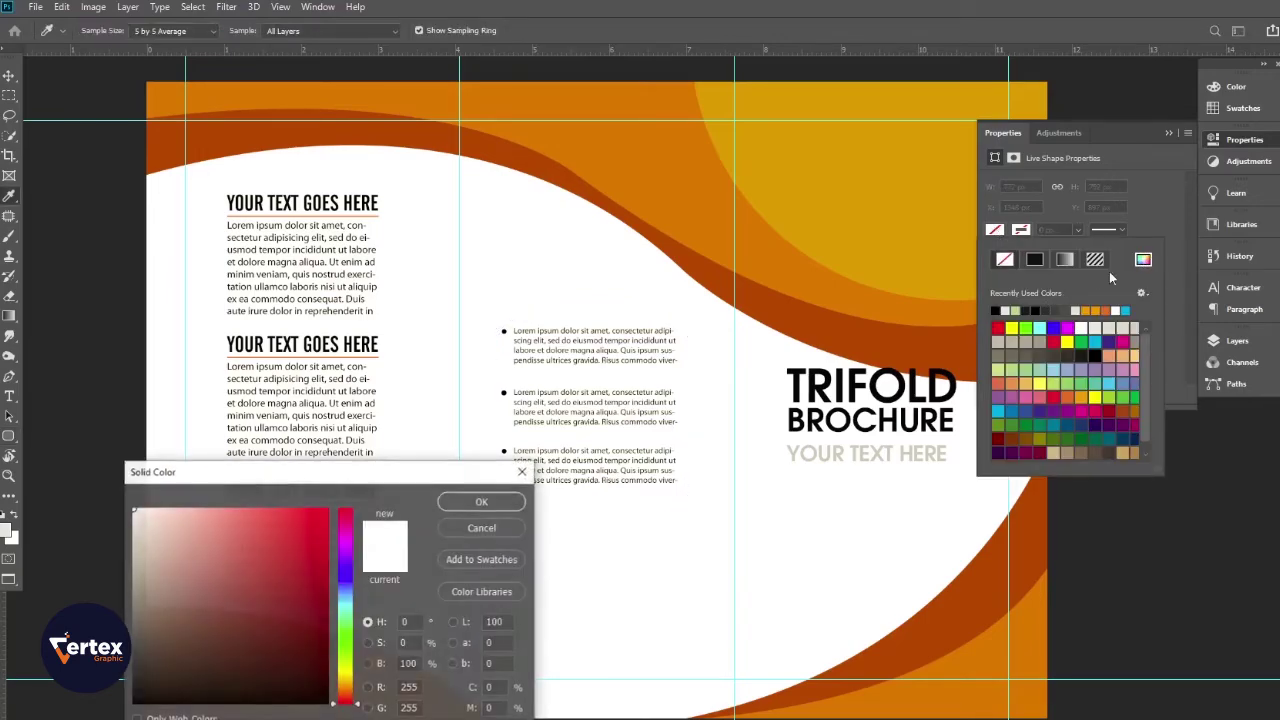
left_click(877, 191)
left_click(485, 502)
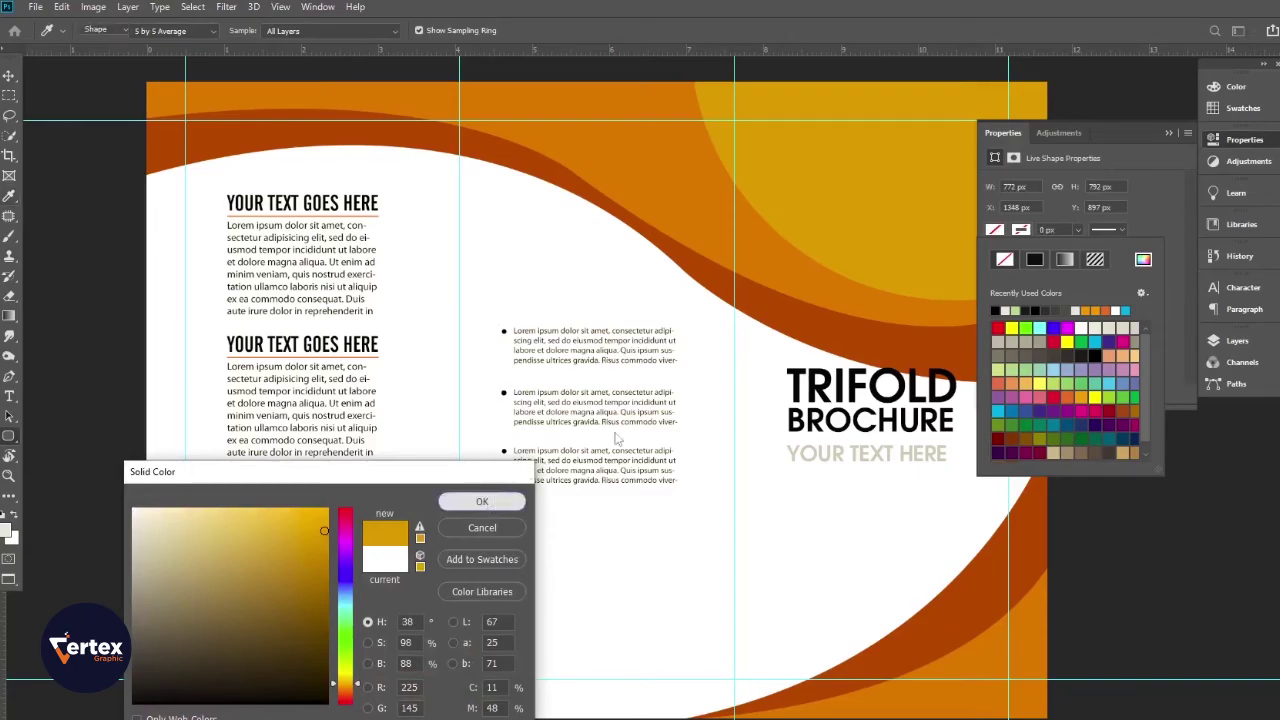
left_click(1170, 146)
left_click(1168, 133)
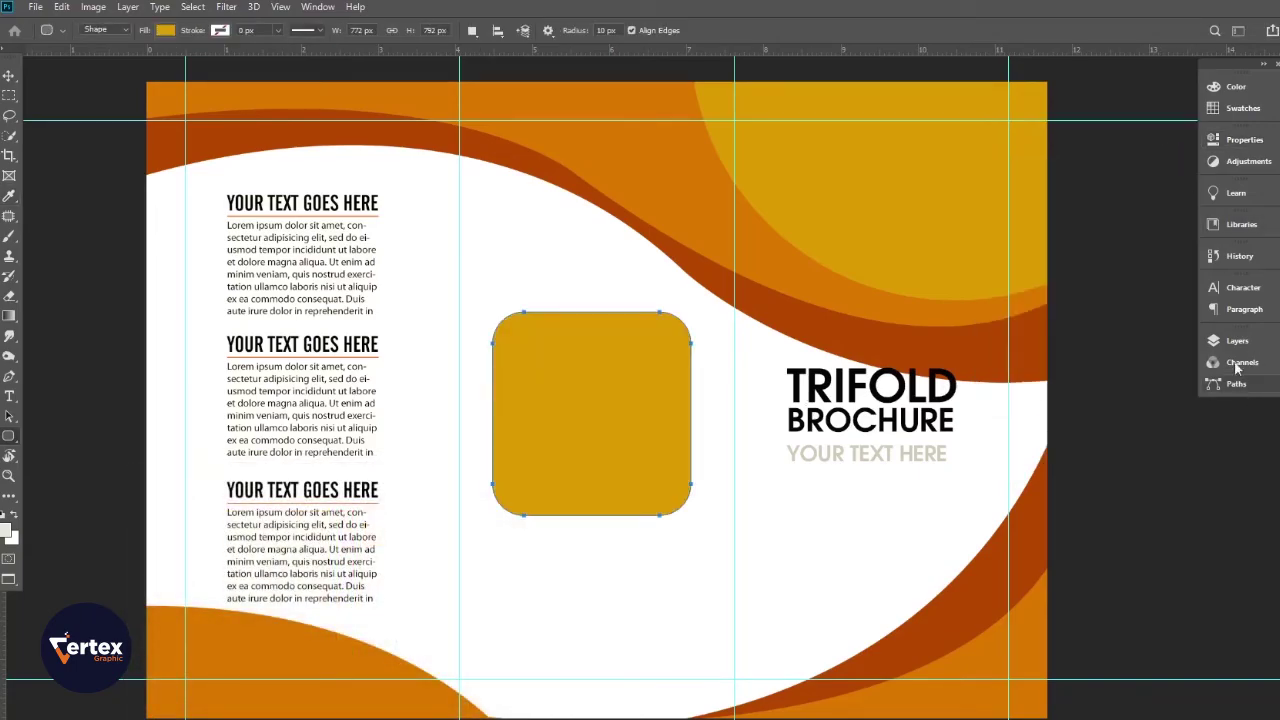
Step: Move the rounded rectangle's layer below Shape 10 so it sits behind the bullet text, and slightly lower its opacity
left_click(1237, 340)
left_click_drag(1124, 422, 1116, 566)
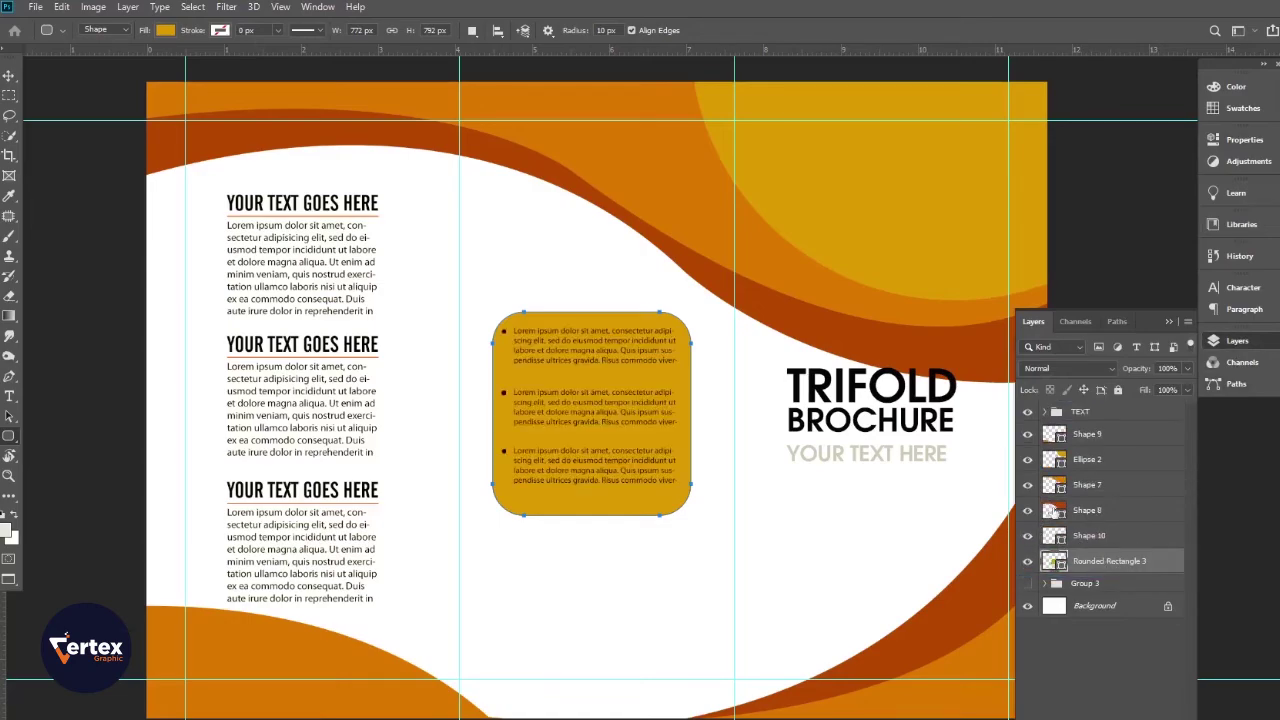
left_click(8, 76)
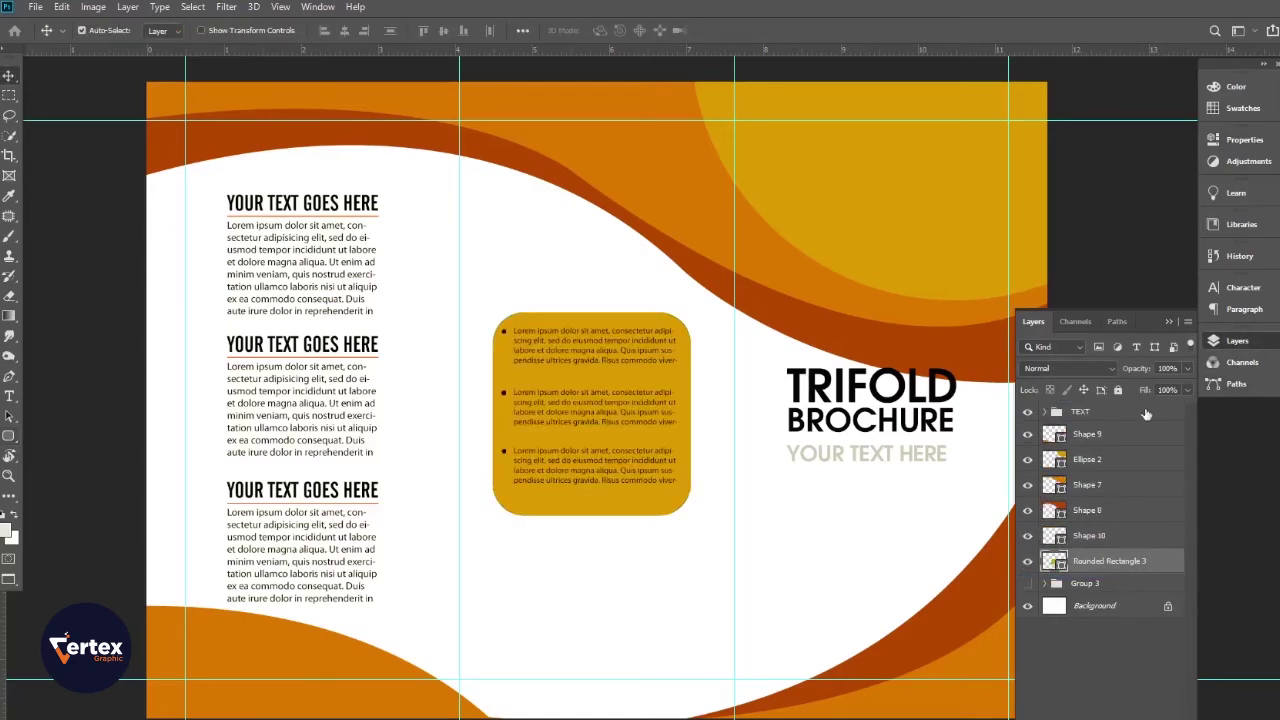
left_click_drag(1139, 373, 1129, 371)
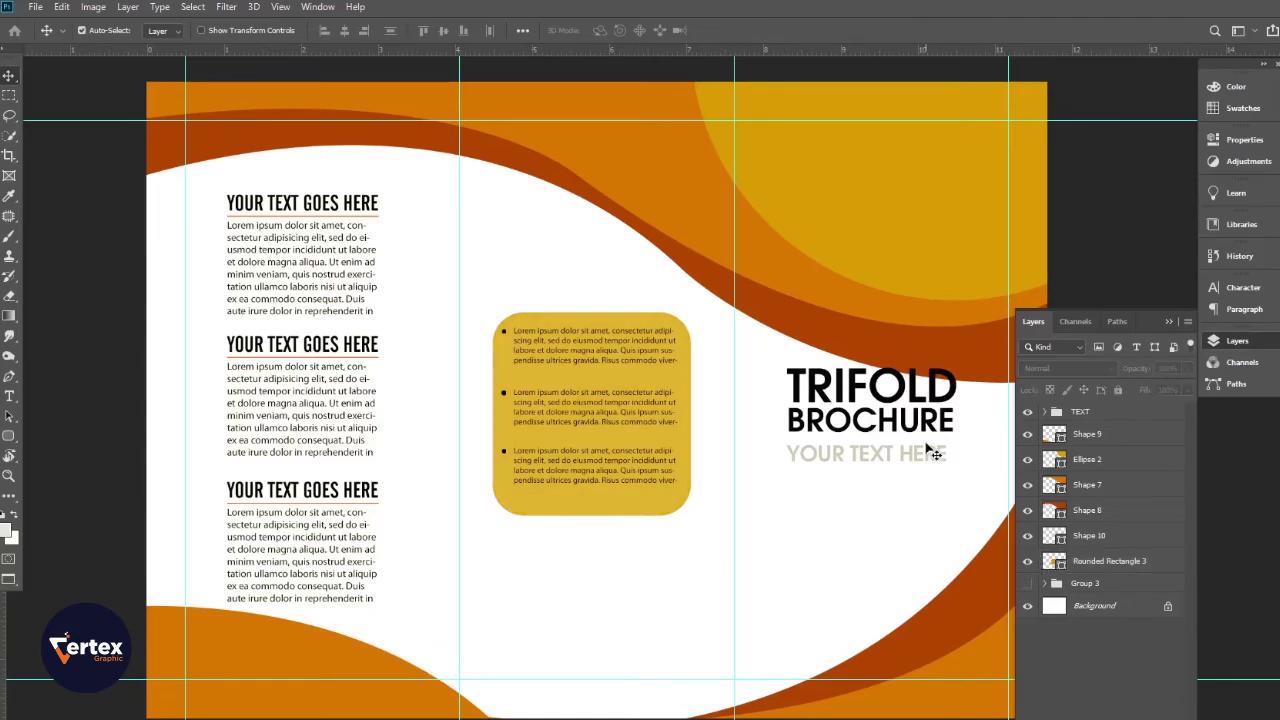
Step: Move the TRIFOLD BROCHURE title text slightly down, clear of the header wave
left_click(880, 401)
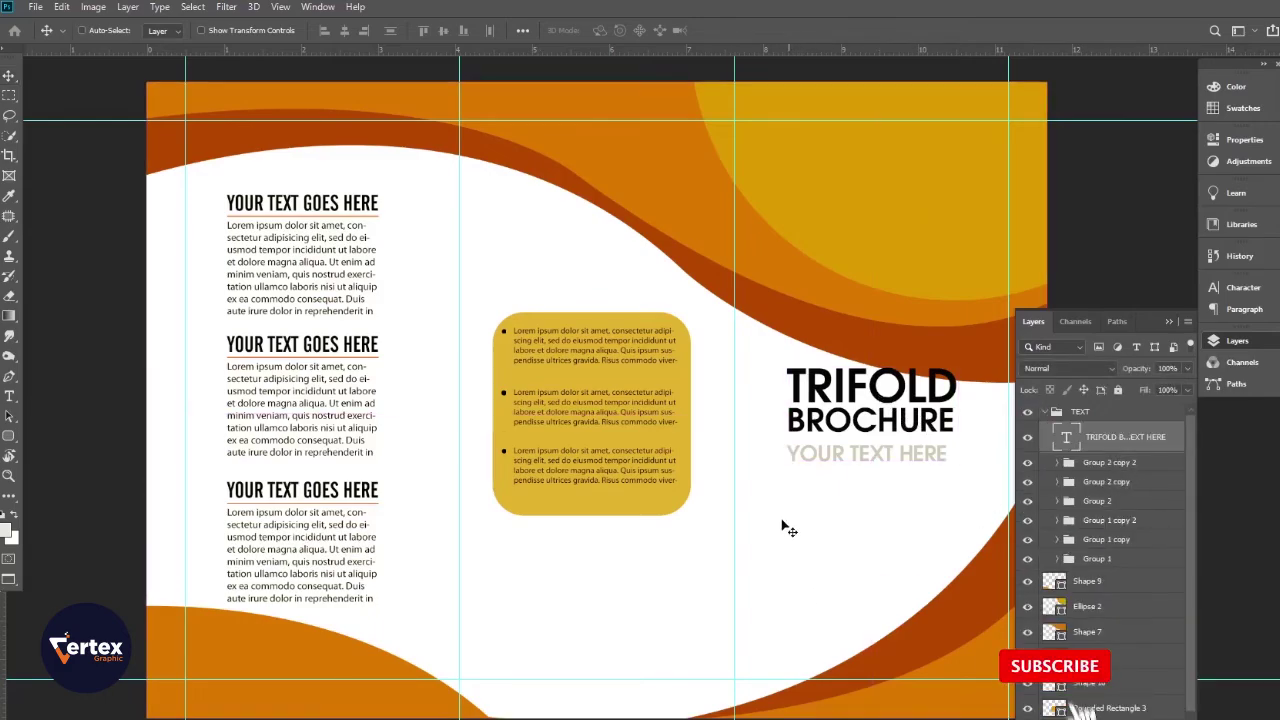
key("ctrl+t")
left_click_drag(880, 442, 880, 478)
key("Return")
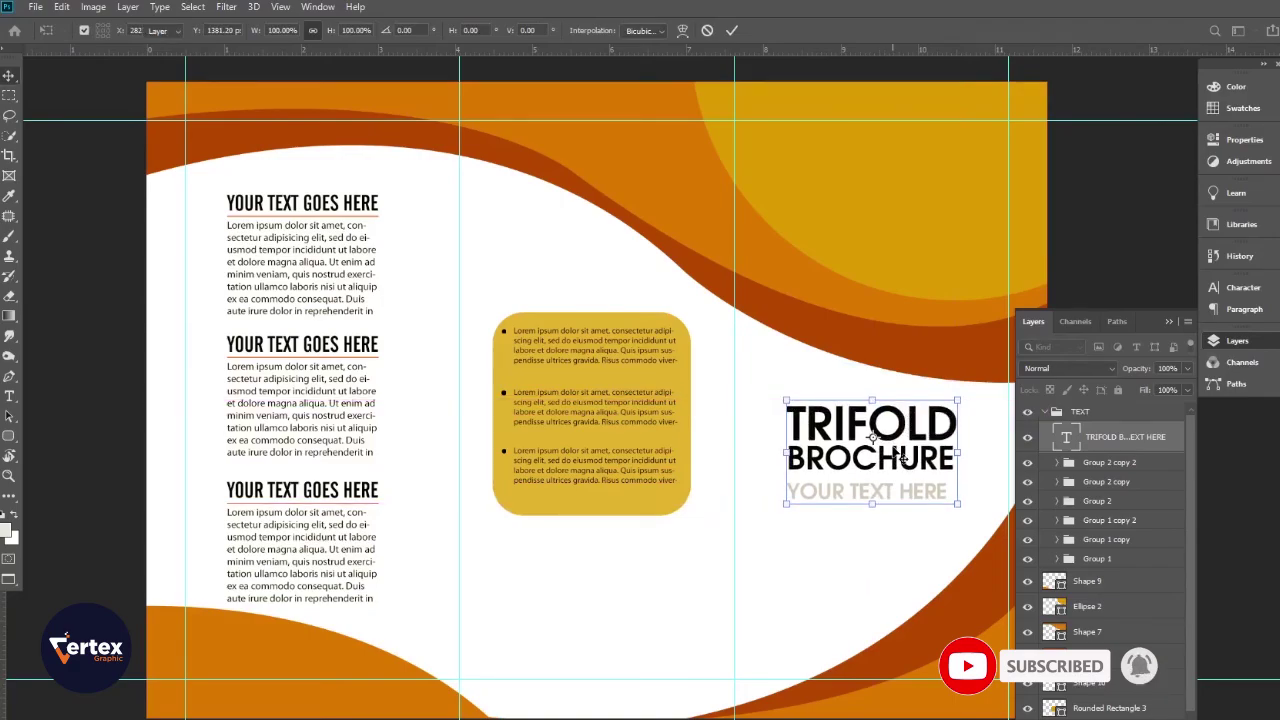
Step: Place the social media icon image pngwing.com (7) from the Downloads folder as an embedded object
left_click(38, 7)
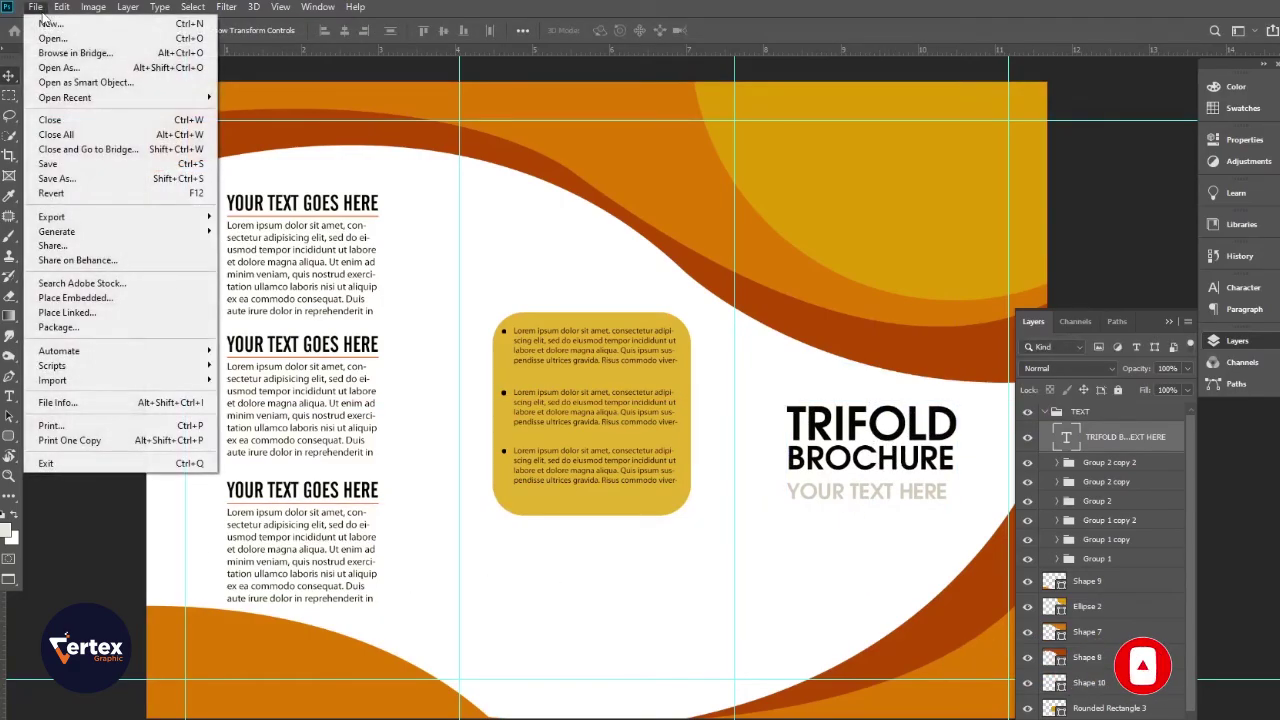
left_click(75, 301)
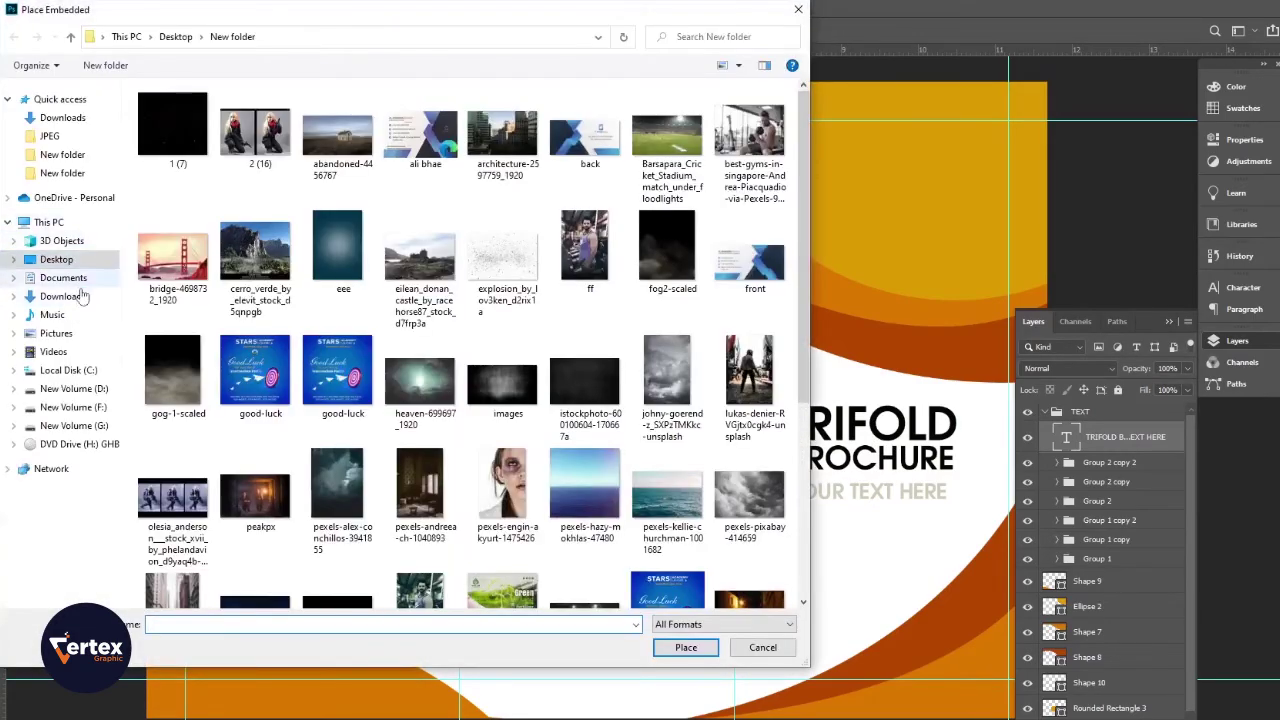
left_click(64, 119)
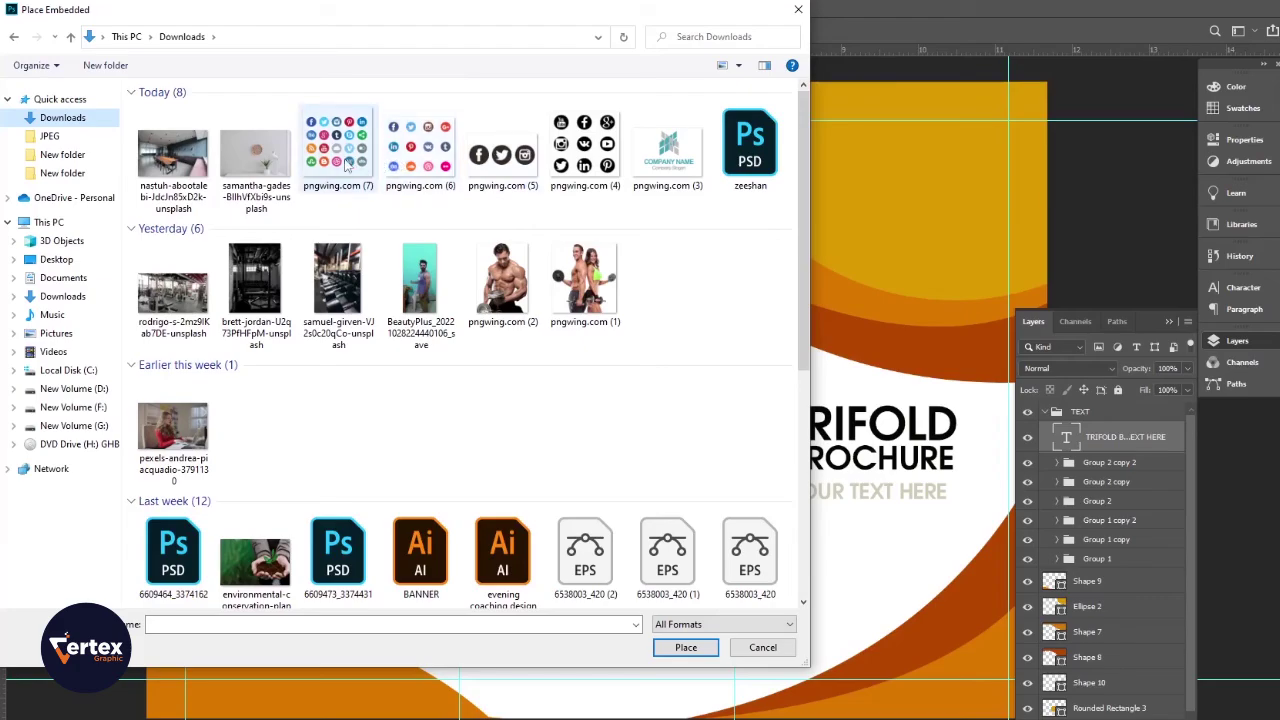
left_click(347, 167)
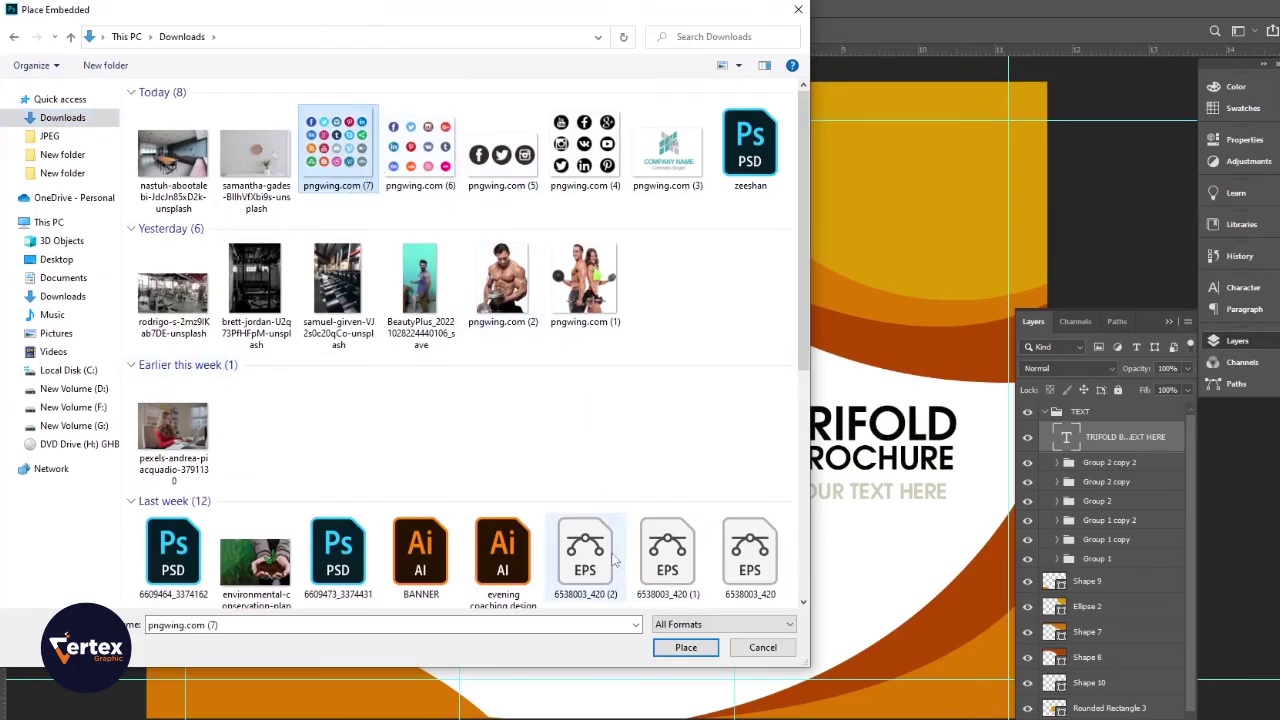
left_click(686, 647)
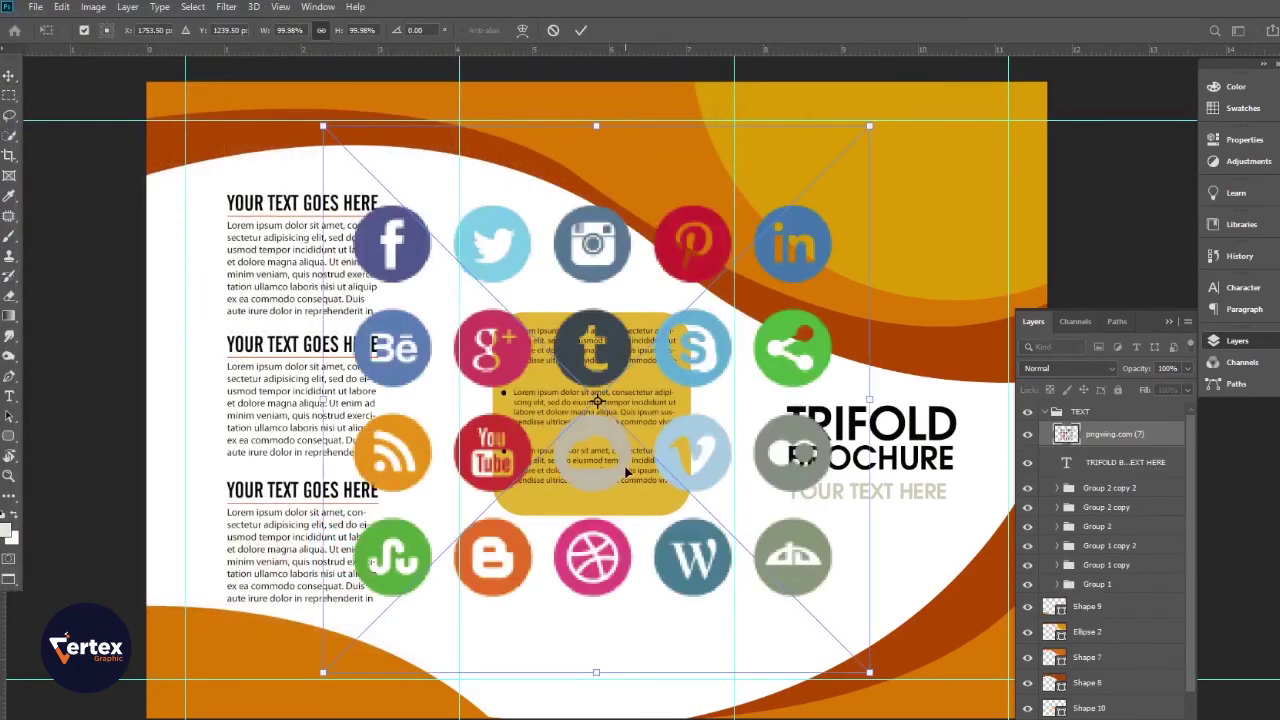
key("Return")
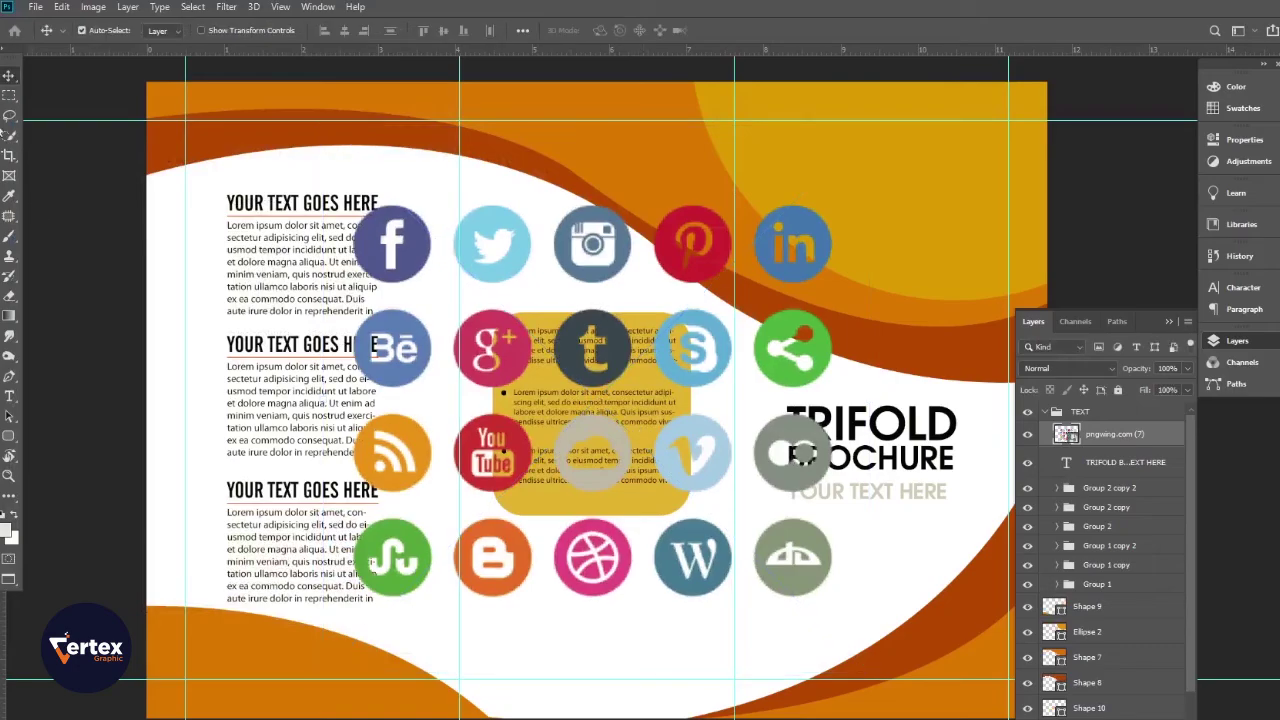
Step: Select the first row of social icons with a rectangular marquee and mask the image to that row
left_click(9, 95)
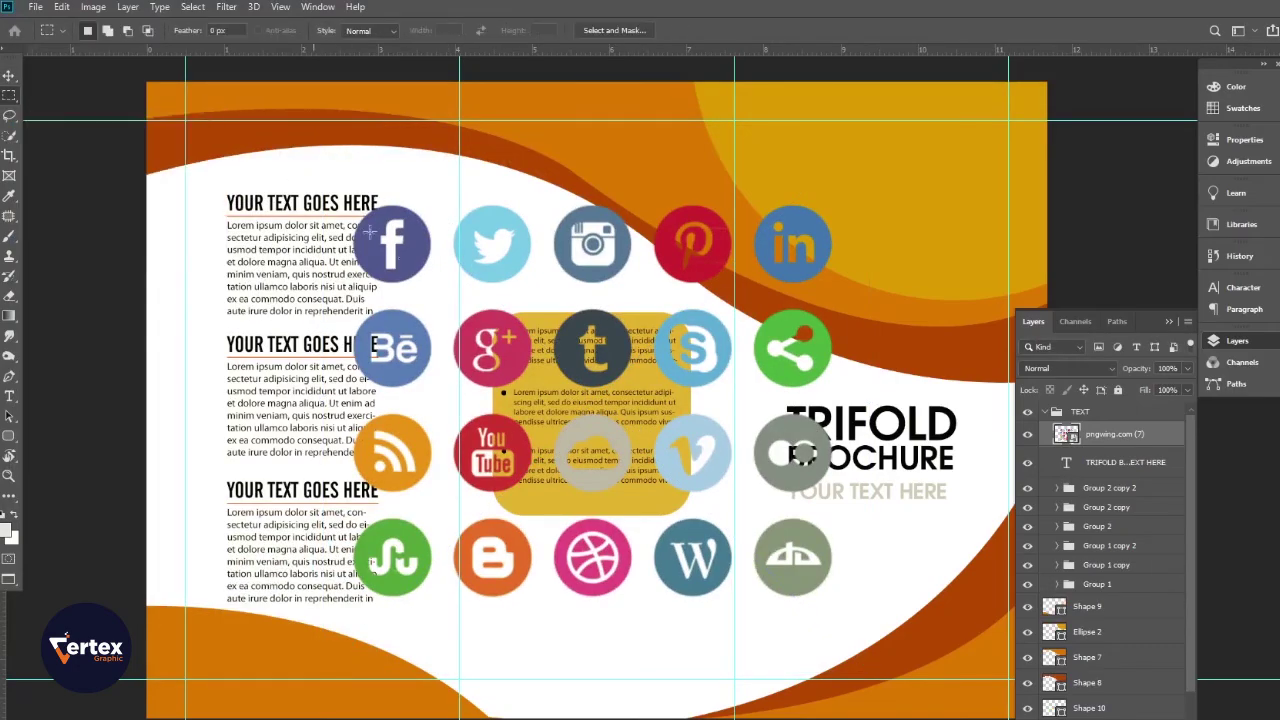
left_click_drag(314, 172, 855, 297)
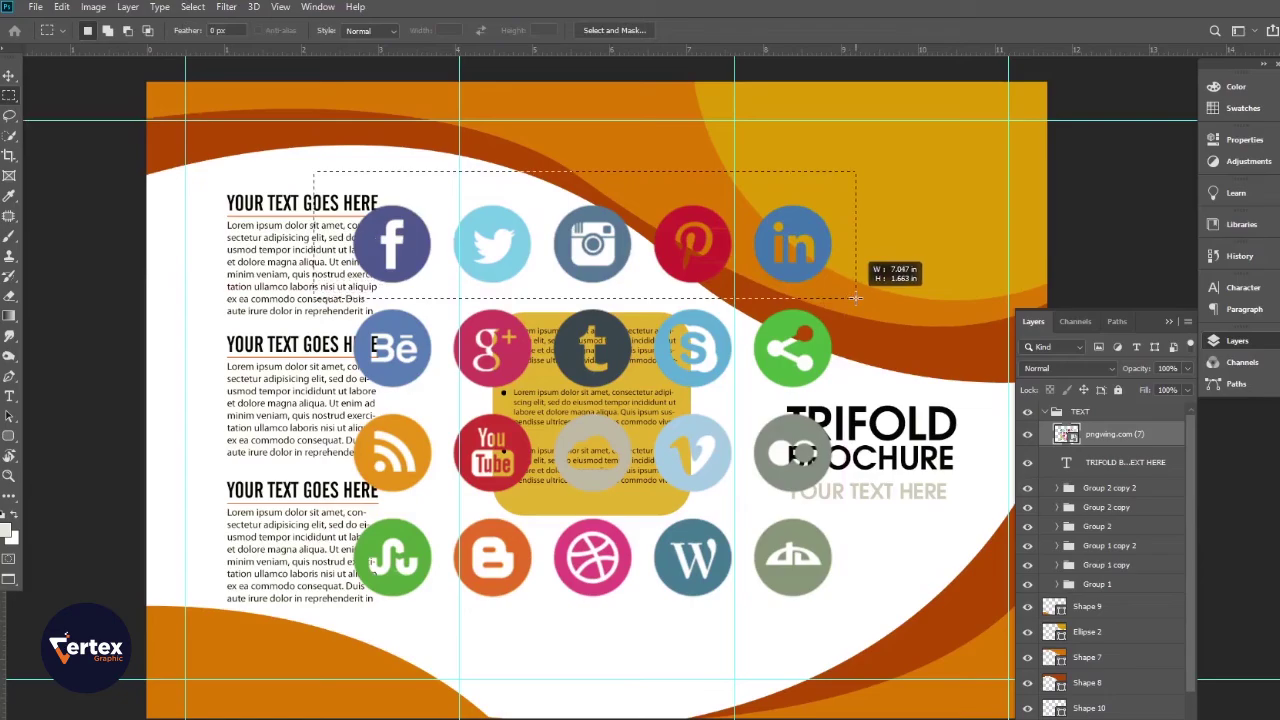
left_click(1141, 706)
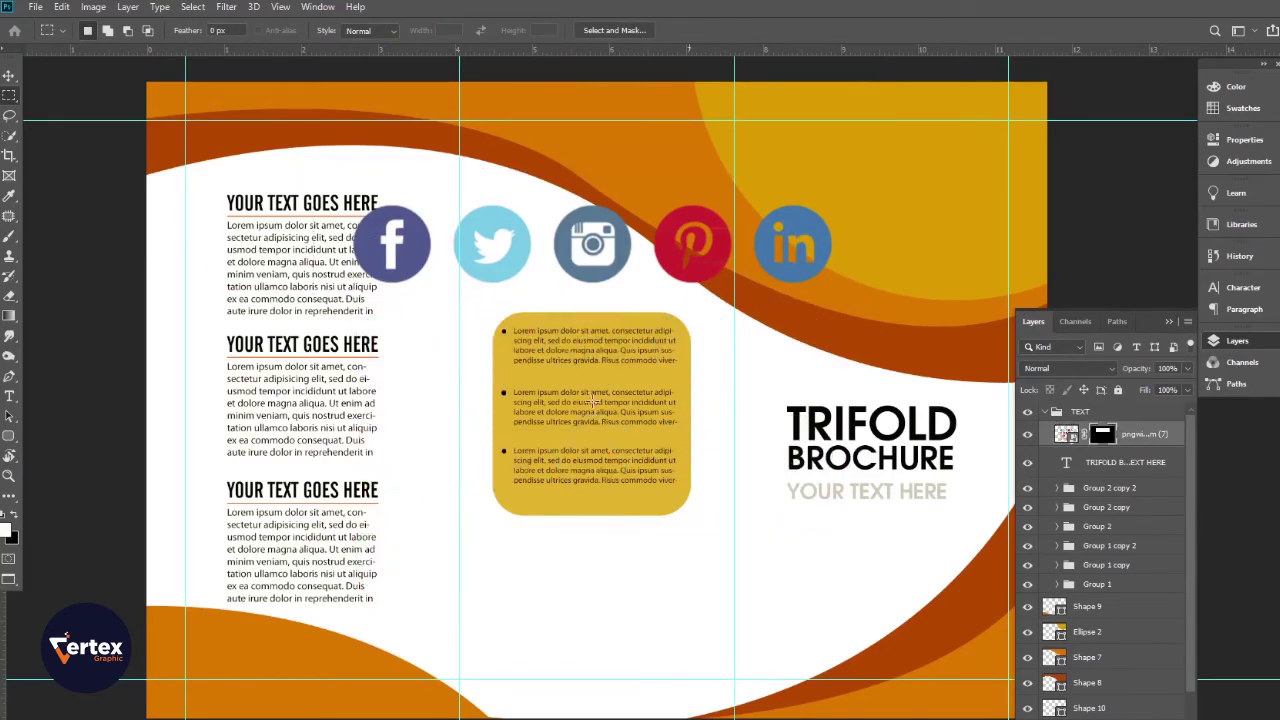
Step: Rasterize the masked social media icon layer pngwing.com (7)
left_click(12, 77)
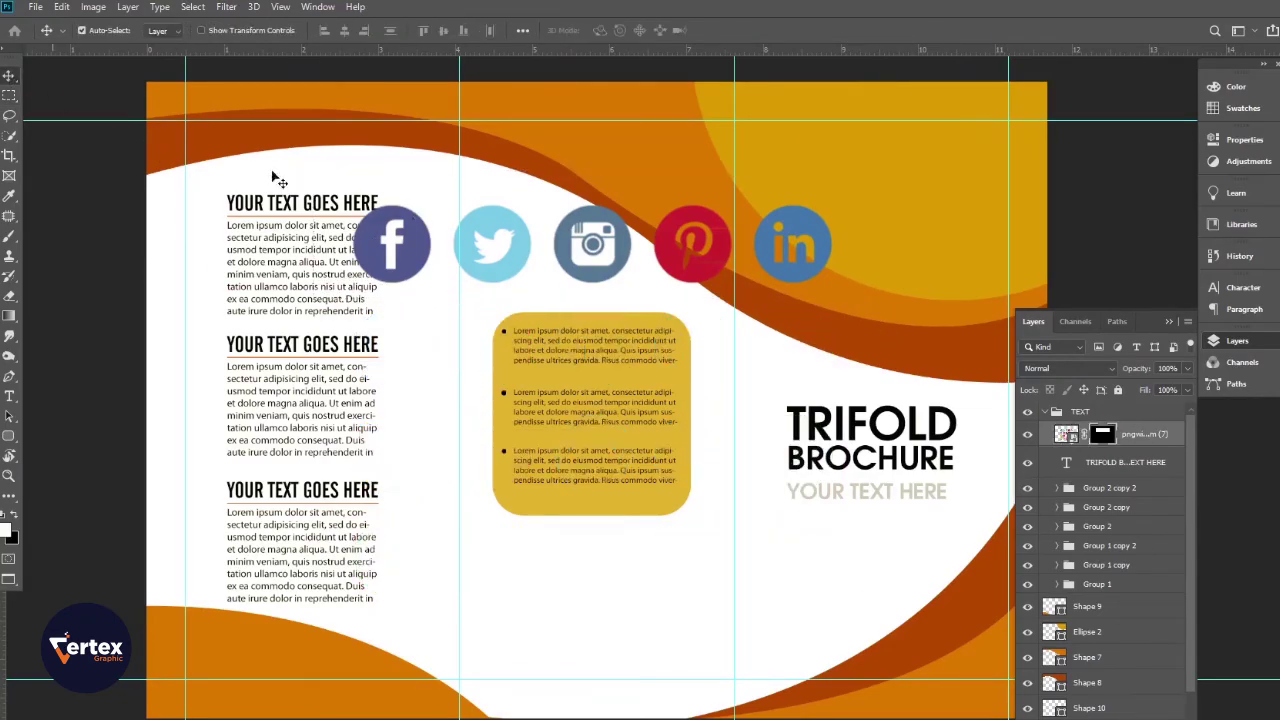
right_click(1101, 437)
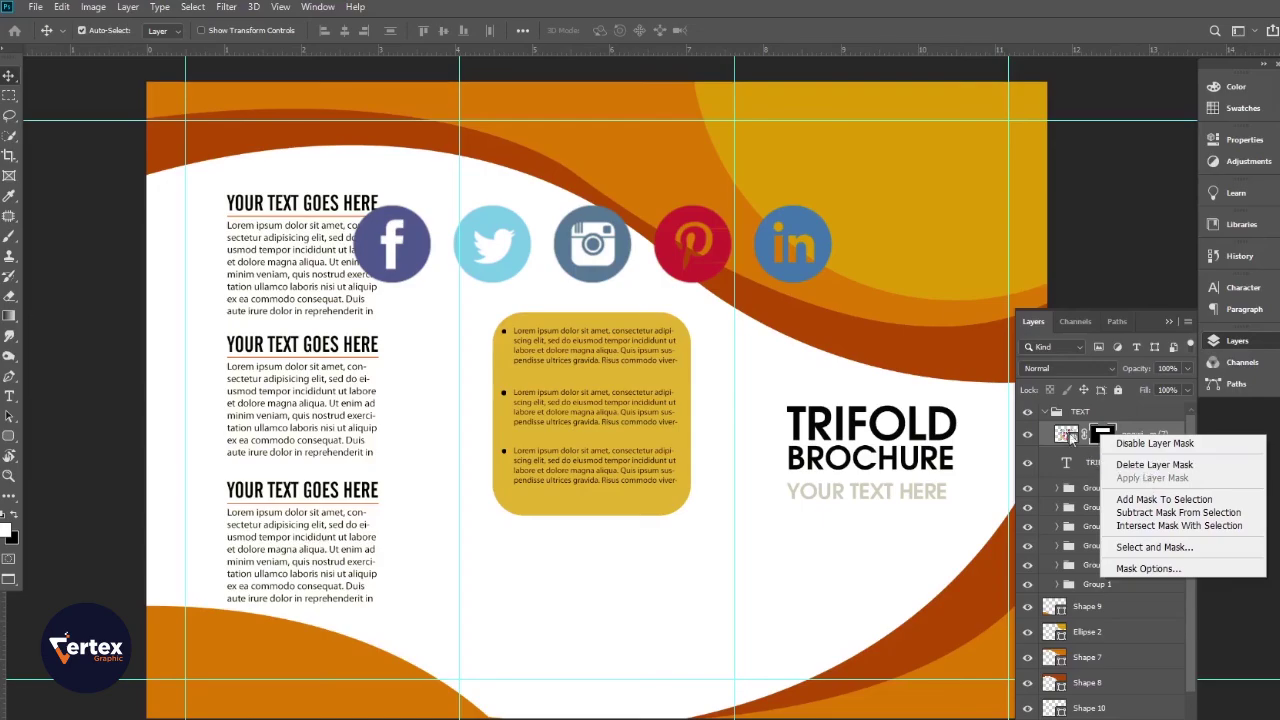
left_click(1069, 436)
right_click(1066, 433)
left_click(1153, 430)
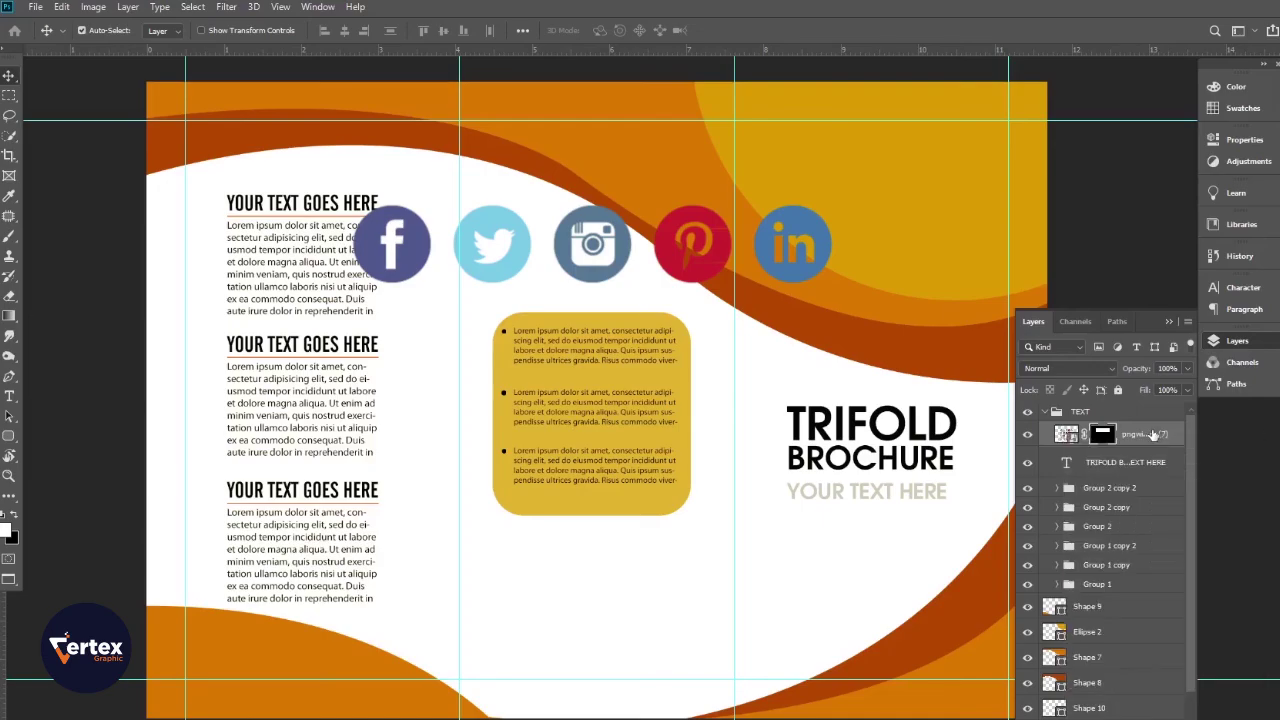
right_click(1162, 432)
left_click(1016, 394)
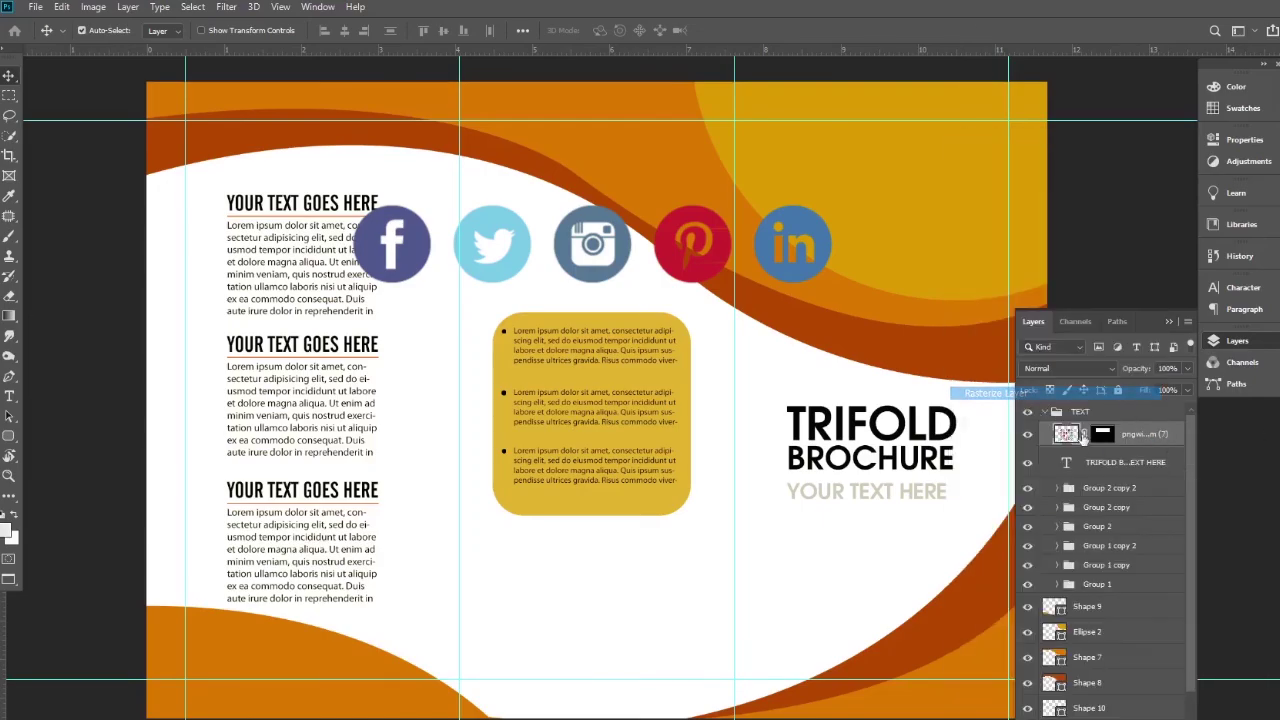
Step: Apply the layer mask on the social icon layer permanently so only the cropped icon row remains
right_click(1101, 440)
left_click(1100, 439)
right_click(1100, 437)
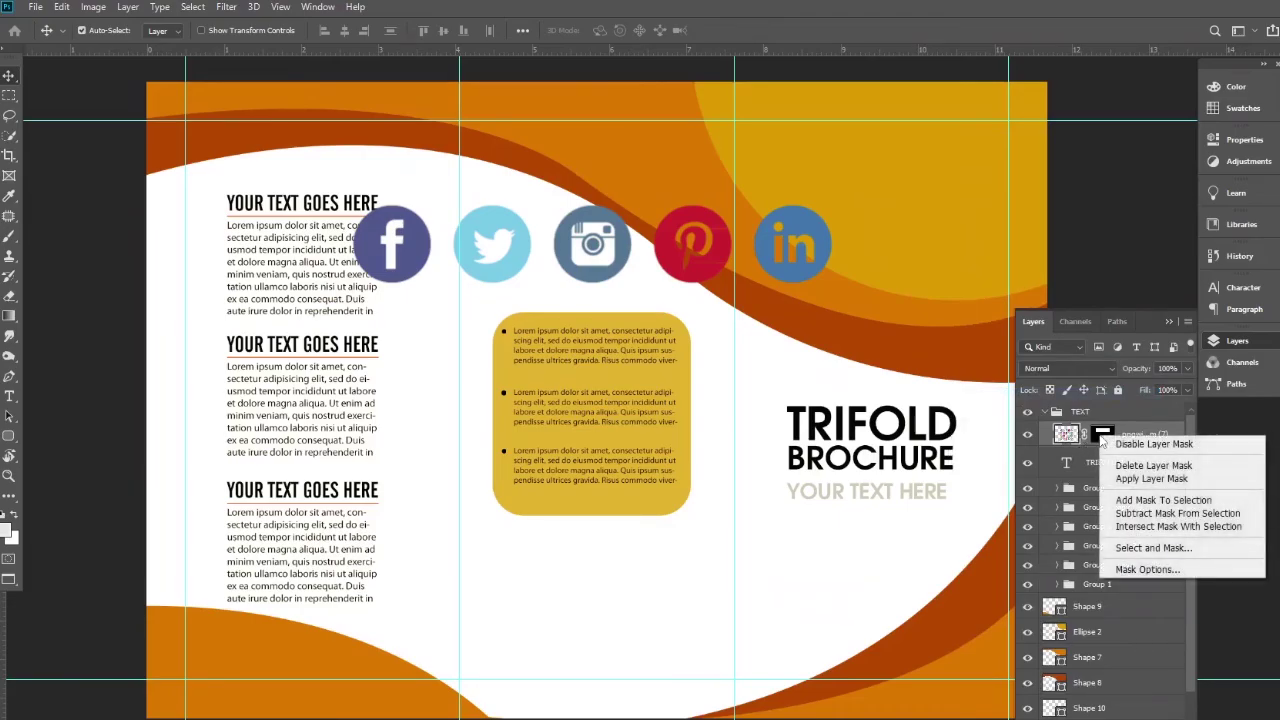
left_click(1127, 482)
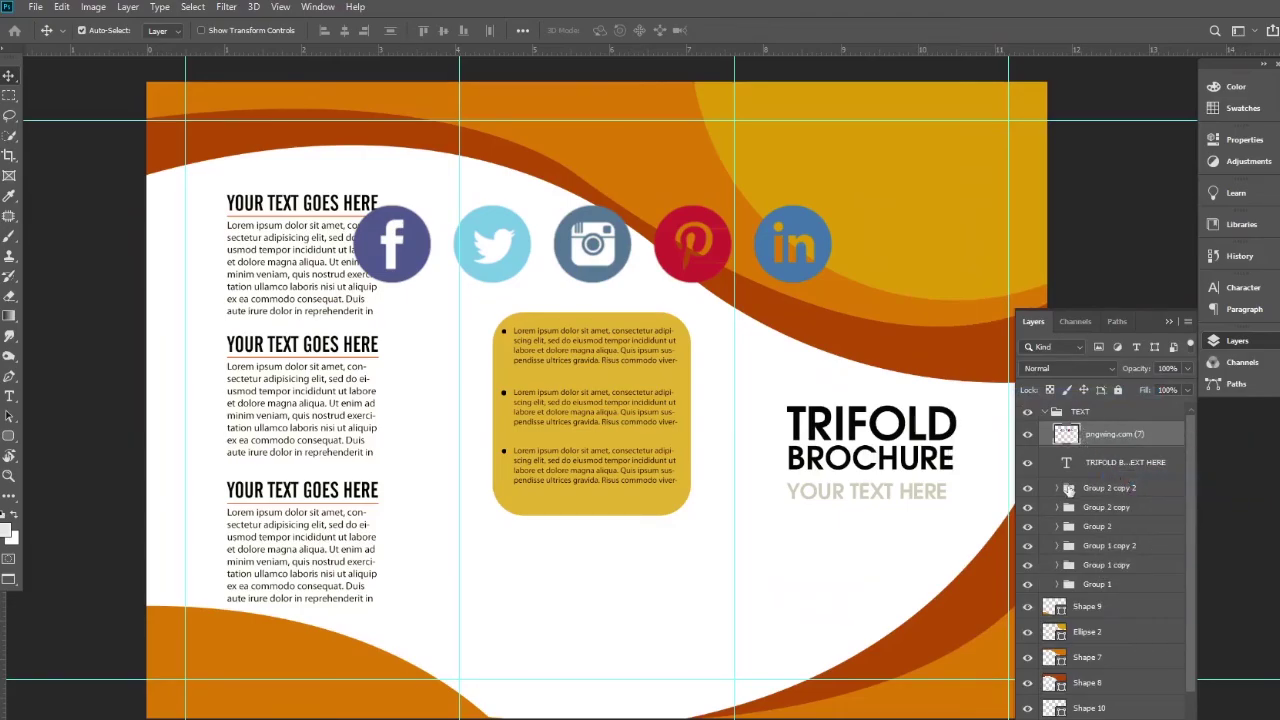
Step: Scale the social icon row down to a small strip and centre it at the bottom of the brochure's middle panel
key("ctrl+t")
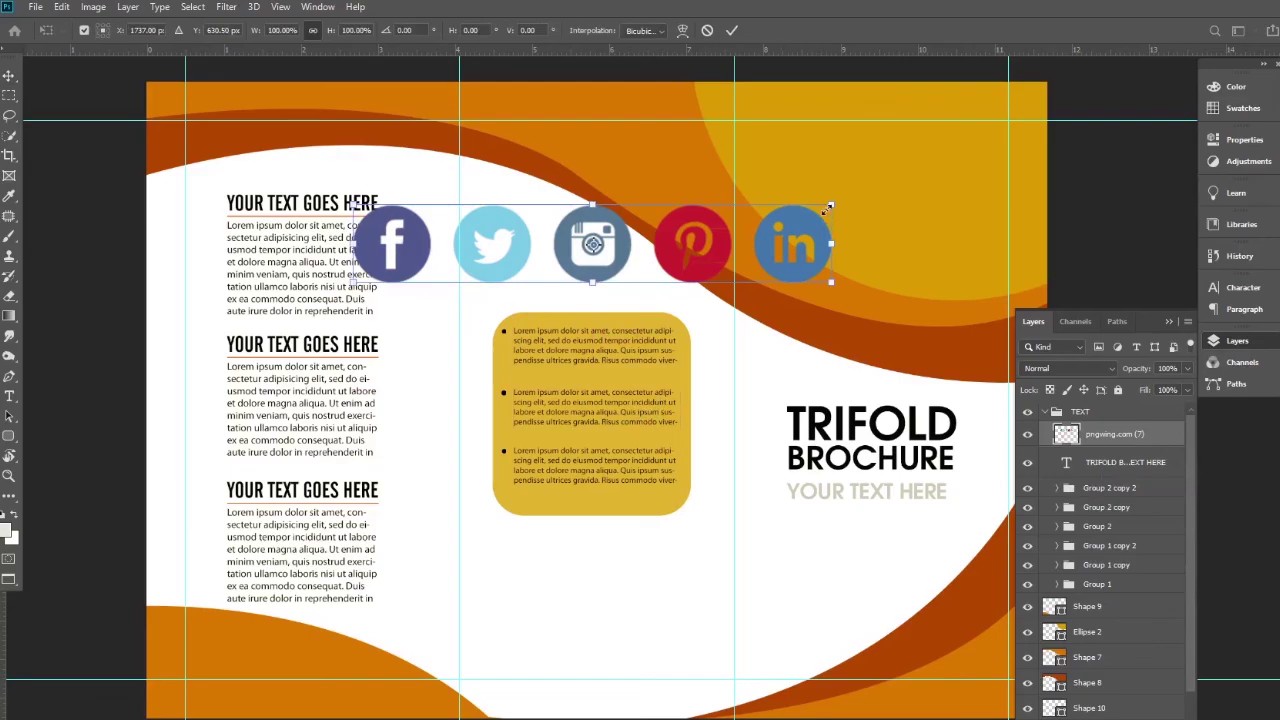
left_click_drag(829, 207, 632, 664)
left_click_drag(631, 664, 634, 670)
key("Return")
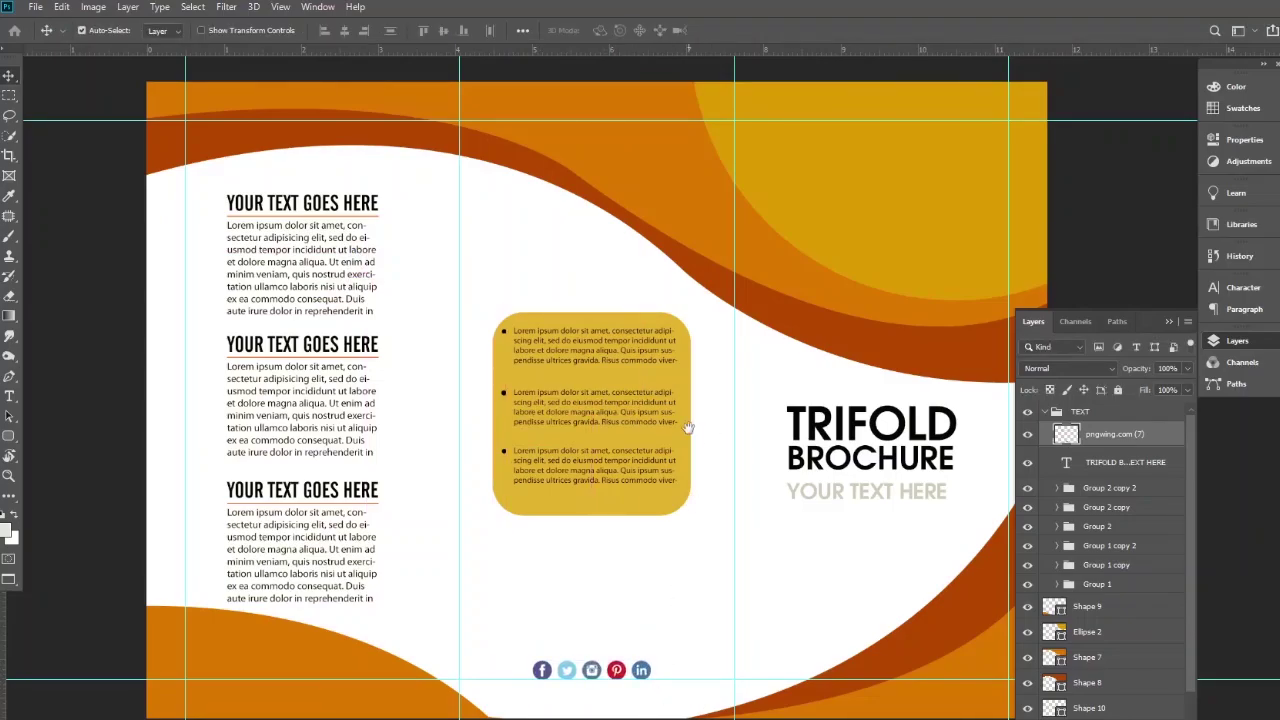
scroll(686, 428, "down", 3)
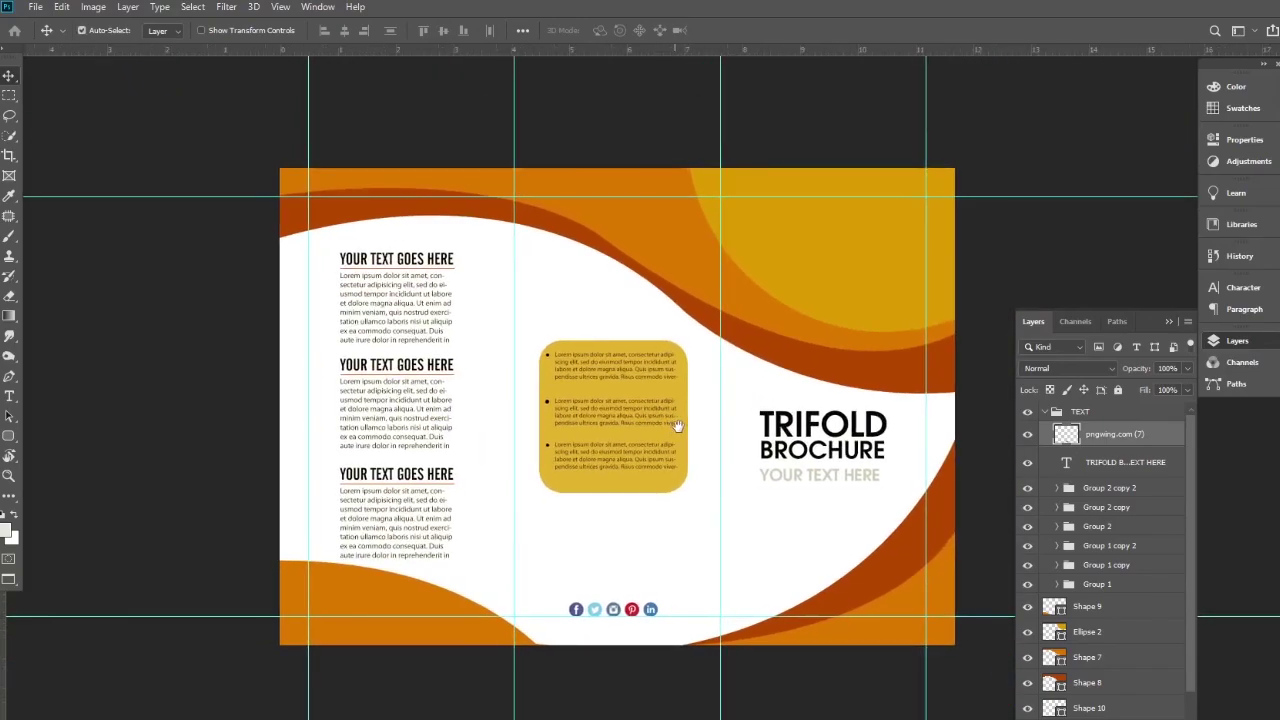